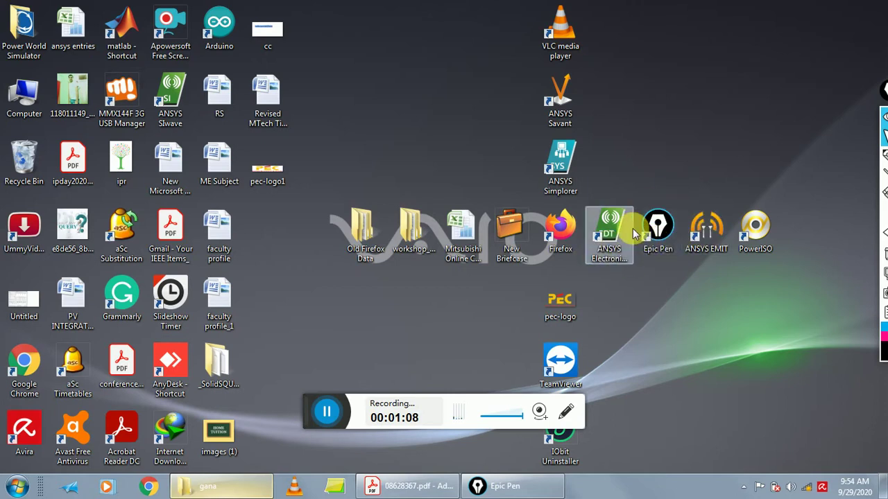
- Launch ANSYS Electronics Desktop and insert a Maxwell 2D design into the new project
click(613, 239)
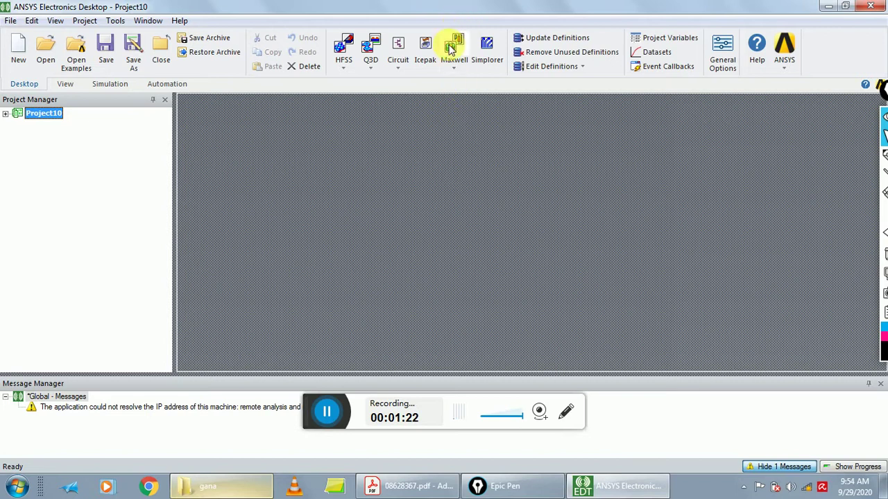
click(457, 70)
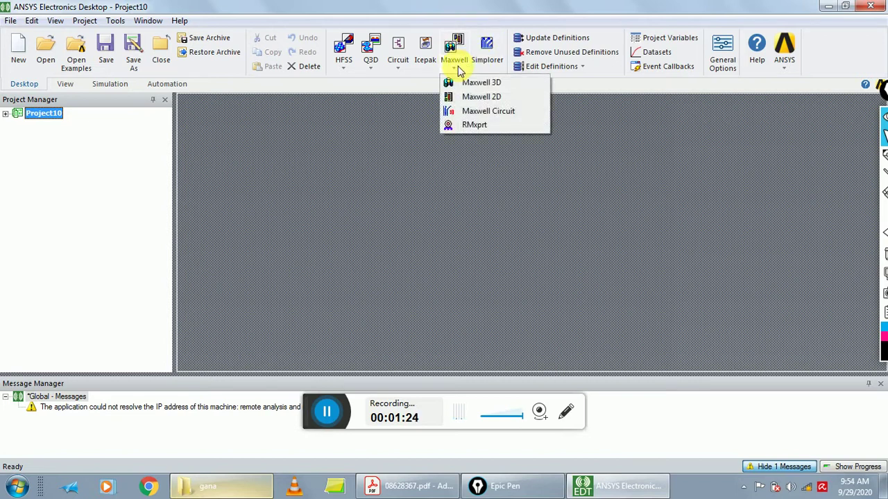
click(495, 100)
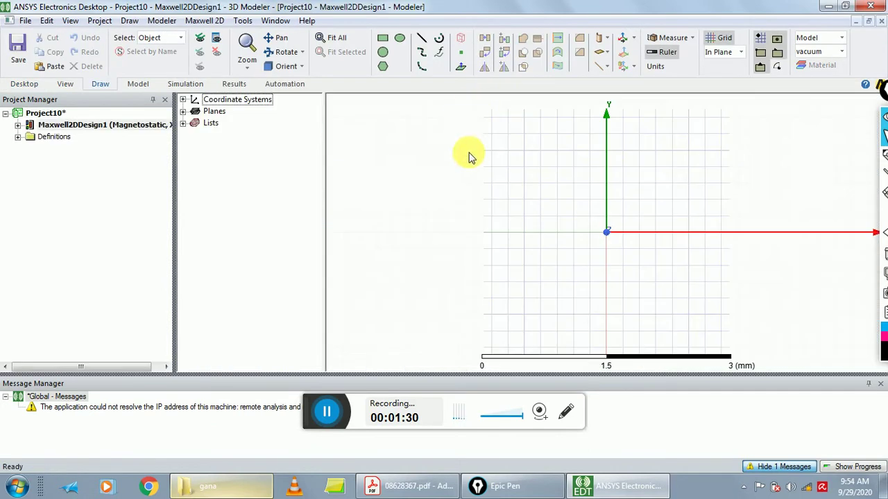
mouse_move(883, 228)
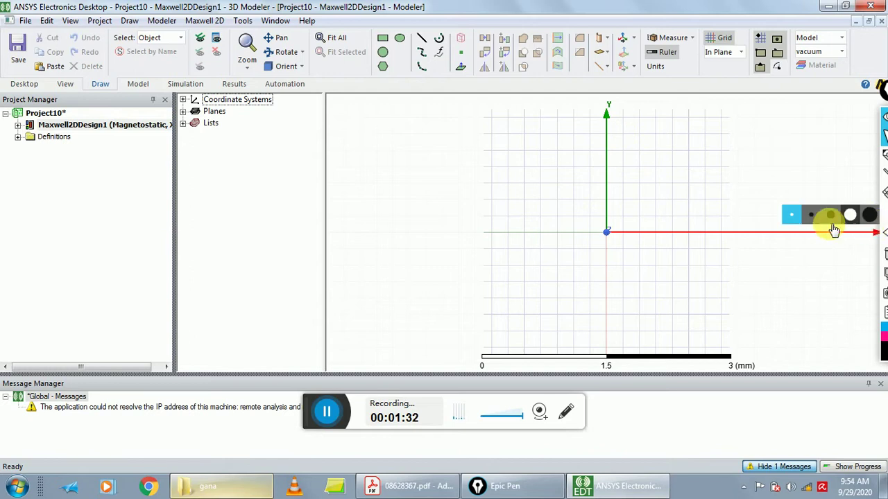
click(874, 117)
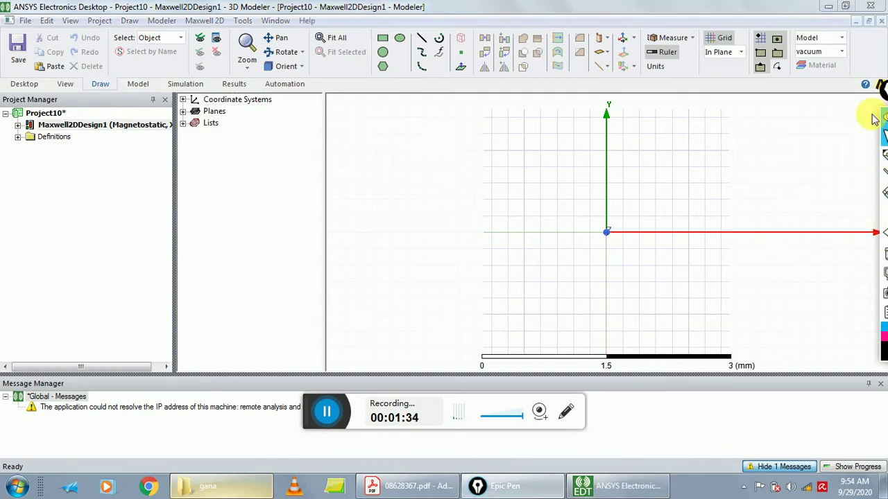
drag(878, 86, 882, 131)
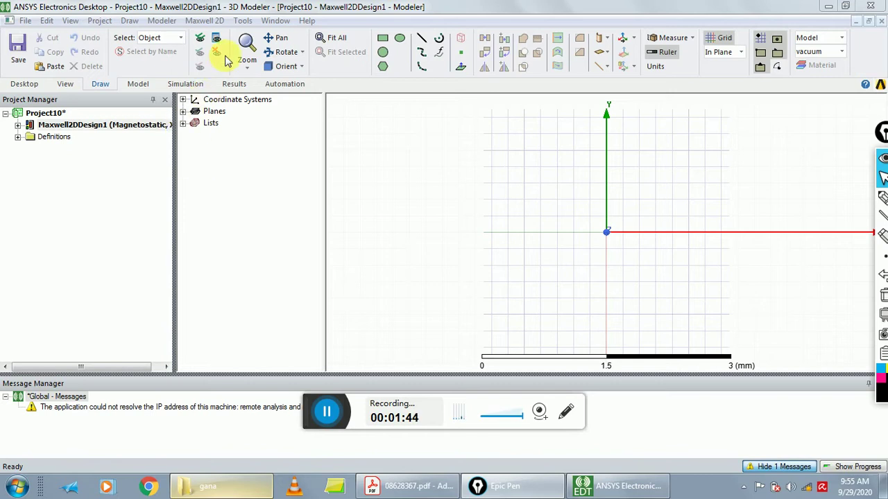
- Set the solution type's geometry mode to Cylindrical about Z, with the Magnetostatic solver
click(207, 21)
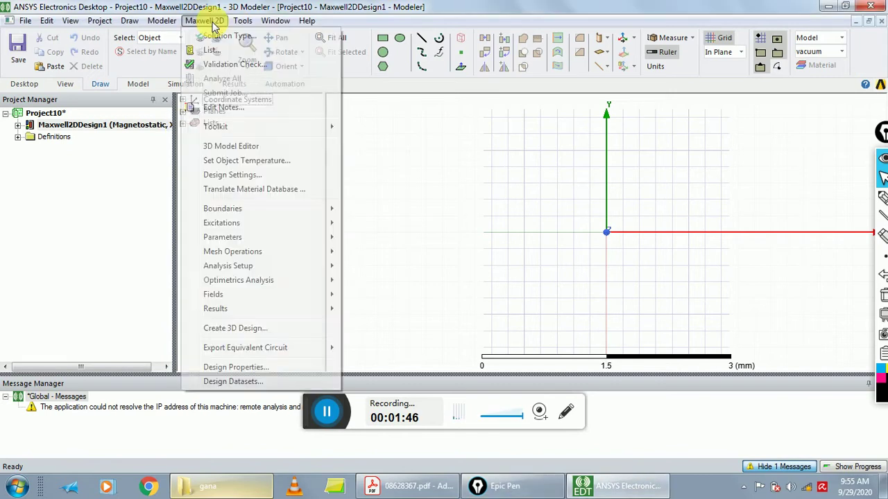
click(219, 36)
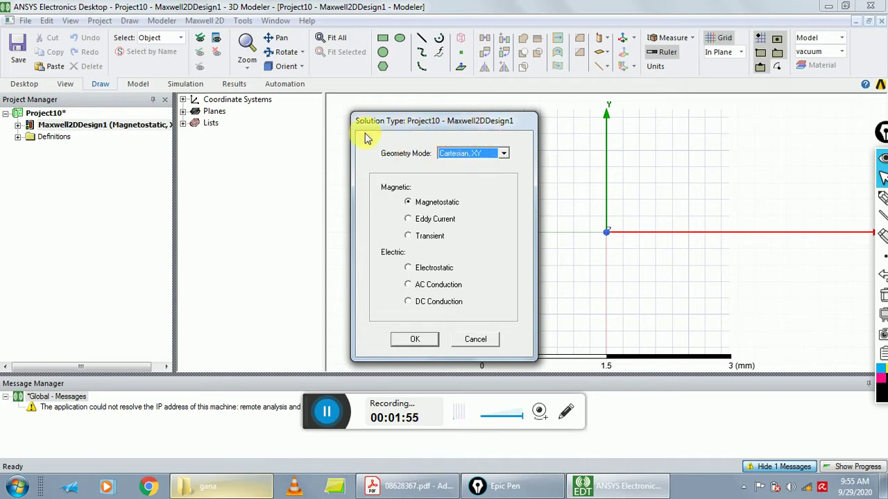
click(504, 154)
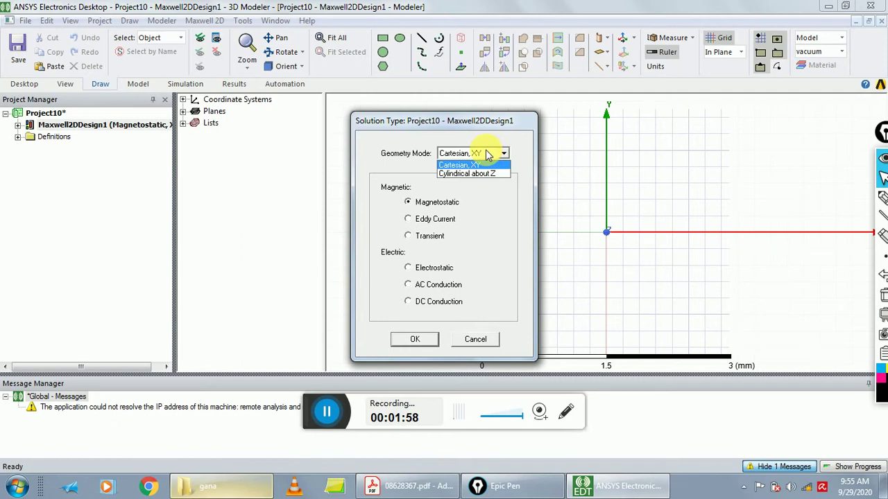
click(466, 174)
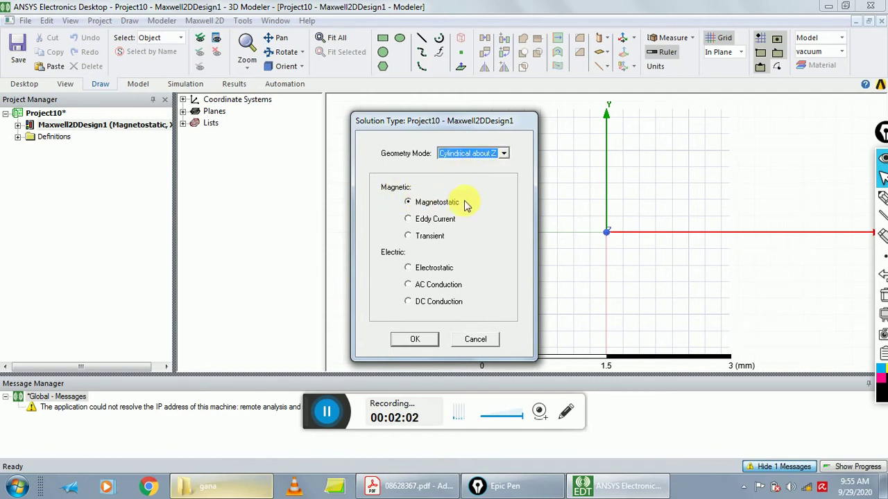
click(414, 339)
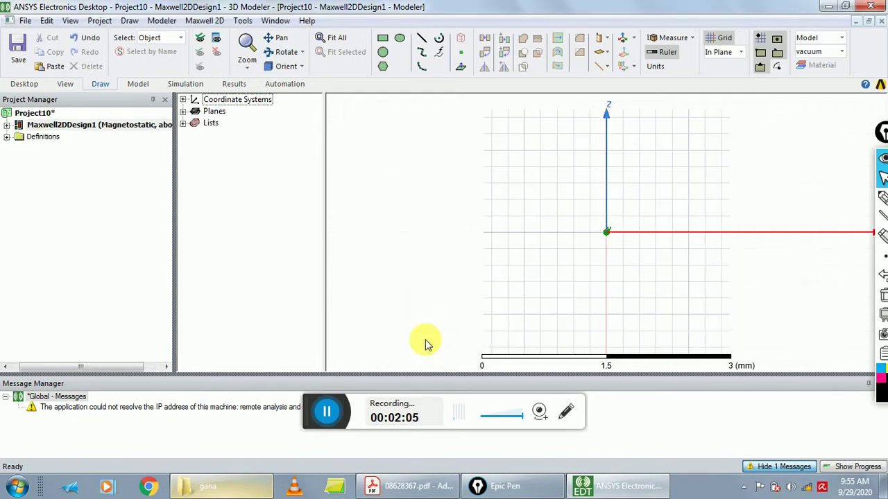
- Set the model units to mm without rescaling
click(162, 21)
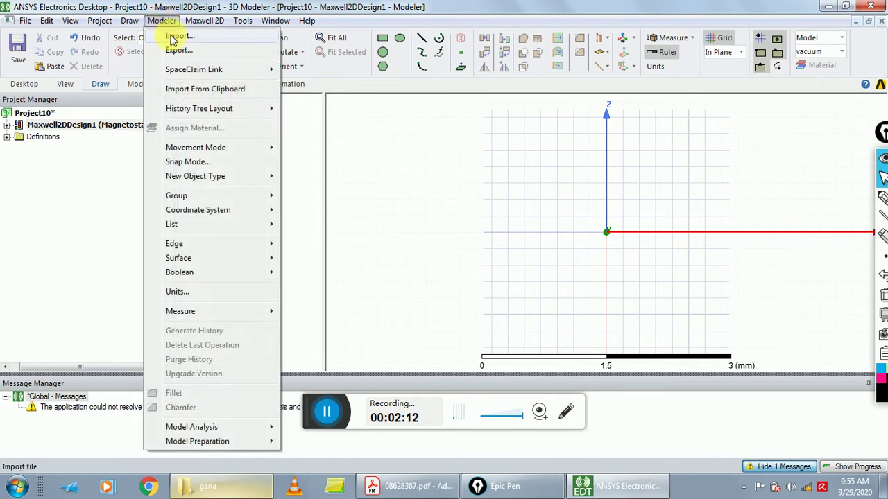
click(185, 292)
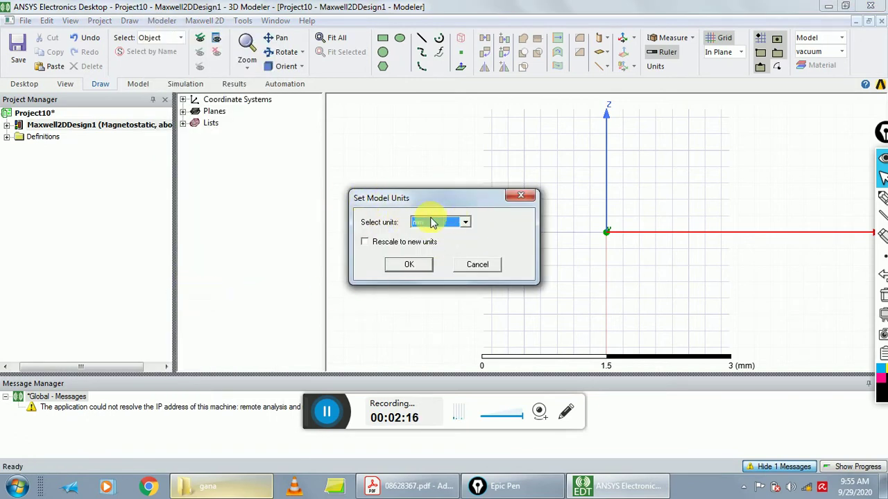
click(410, 268)
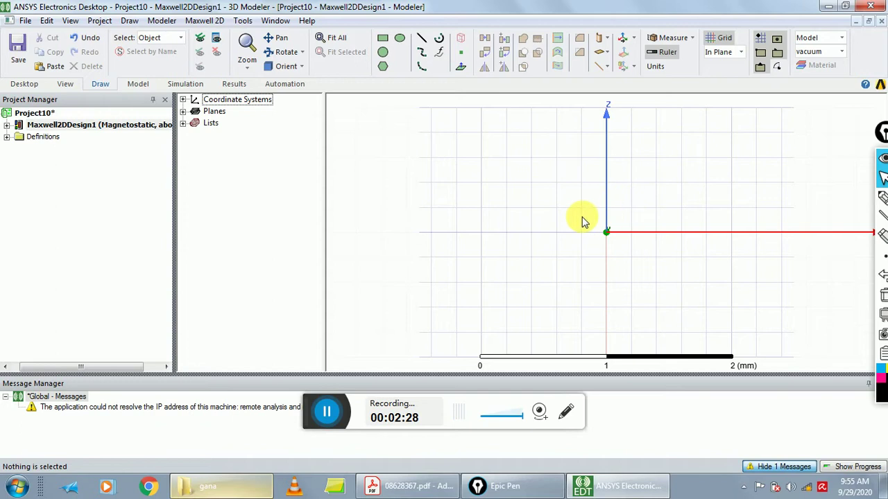
- Start a polyline with the Line tool, placing its first vertex at the origin (0, 0, 0)
scroll(581, 222, down, 1)
scroll(581, 222, down, 4)
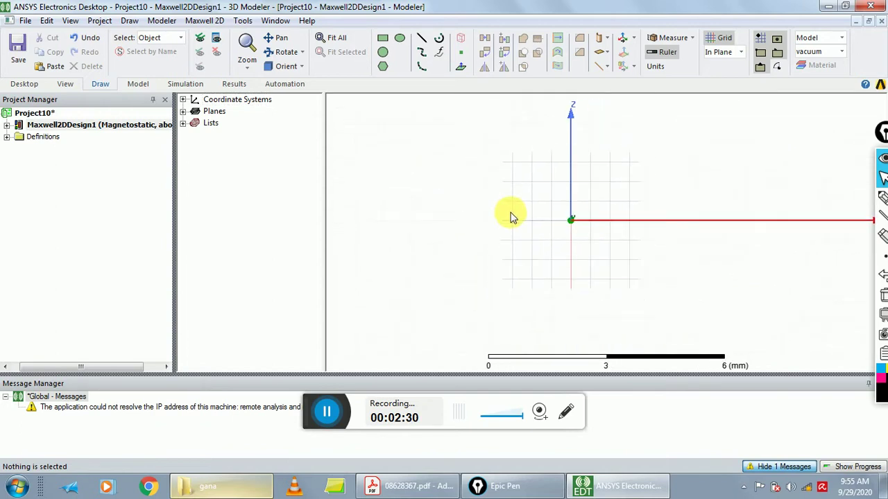
scroll(517, 233, up, 3)
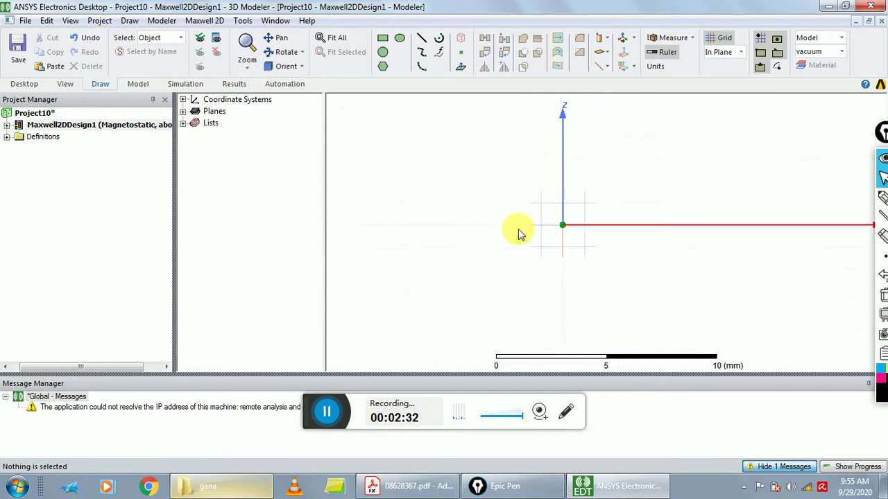
scroll(511, 232, down, 1)
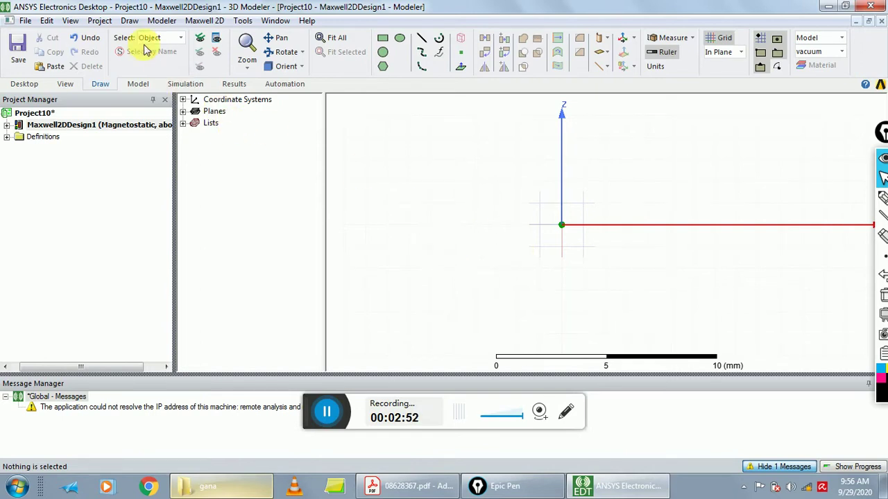
click(131, 21)
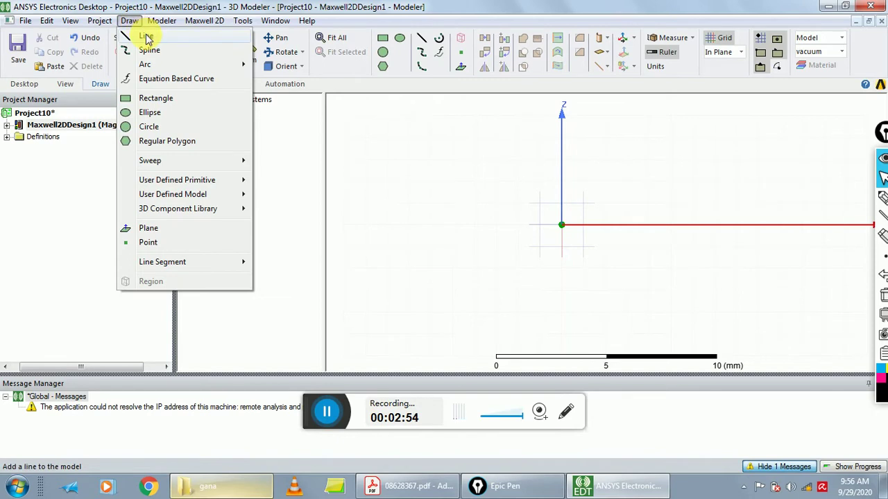
click(147, 37)
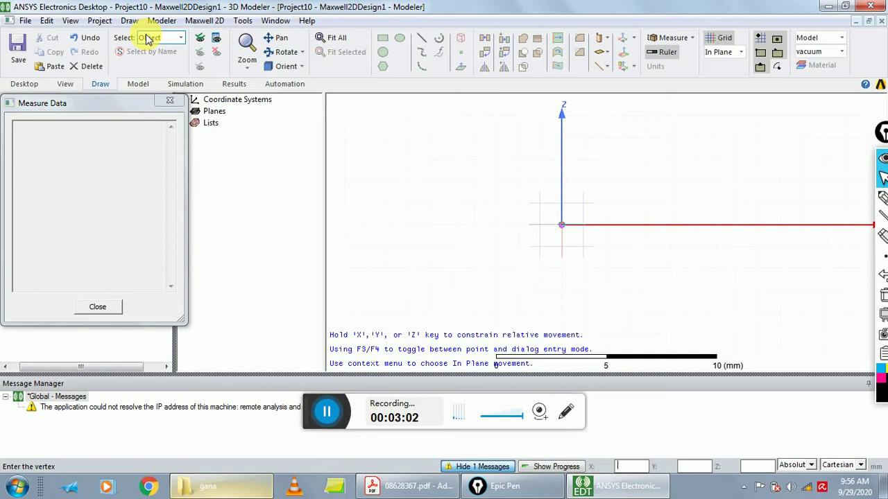
text(00)
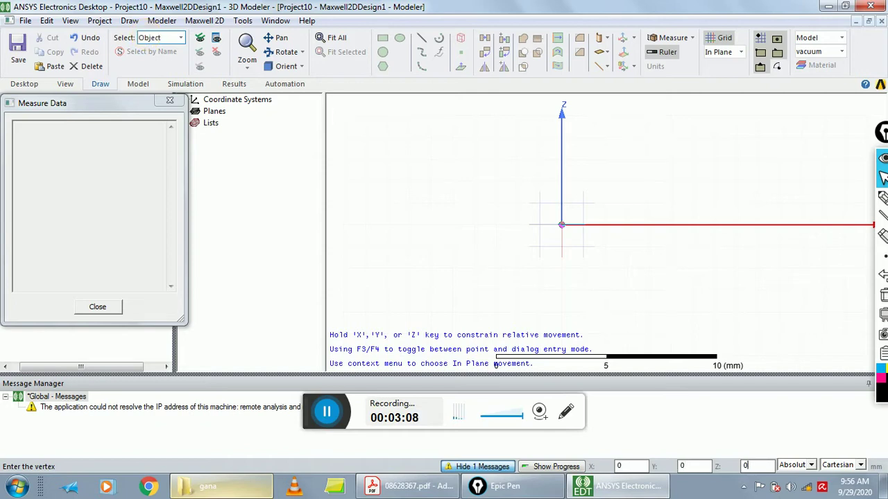
key(Return)
- Add the polyline's second vertex at (0, 0, -10) mm, on the Z axis below the origin
click(620, 466)
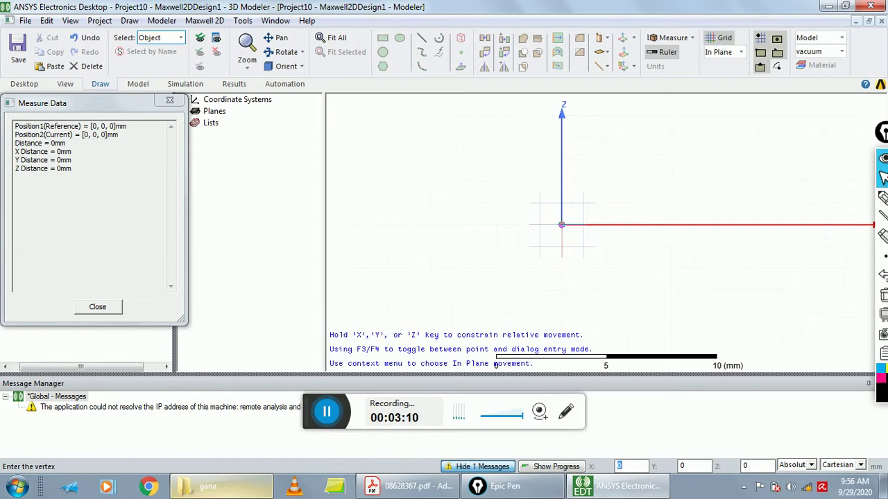
click(682, 467)
click(747, 467)
text(-1)
key(Return)
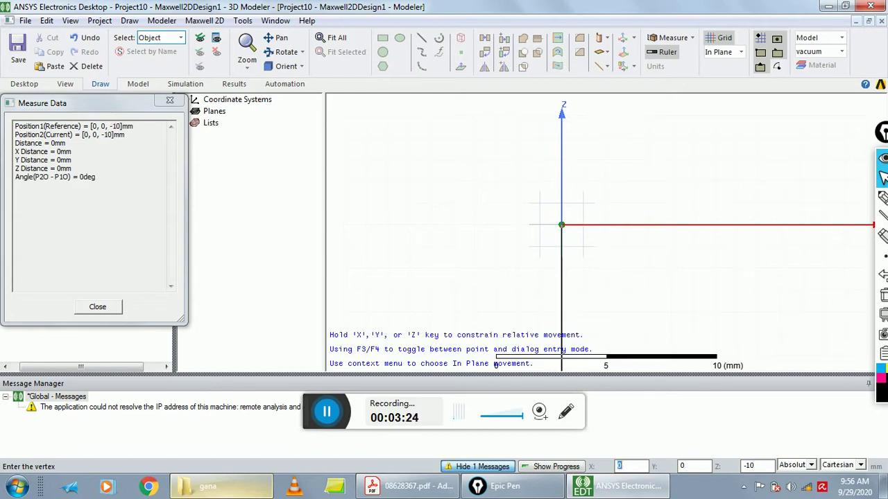
- Extend the polyline along X to a vertex at (12, 0, -10) mm
text(12)
key(BackSpace)
key(Tab)
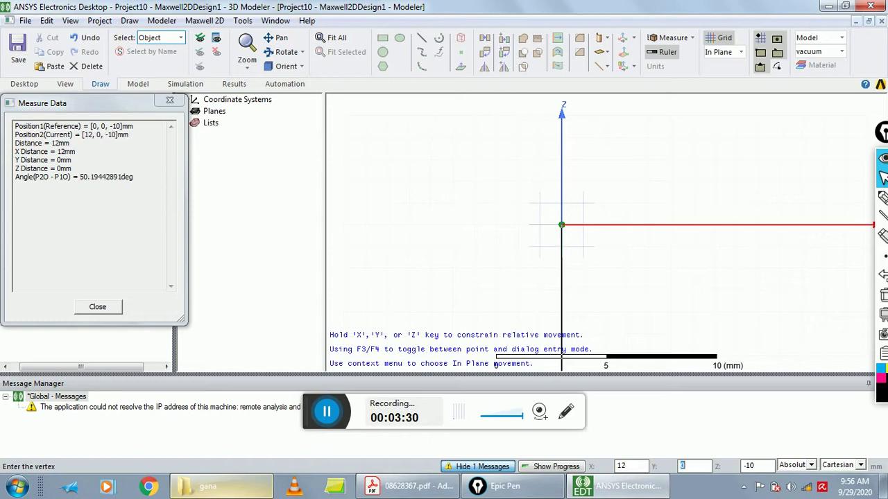
key(Tab)
click(754, 466)
key(Return)
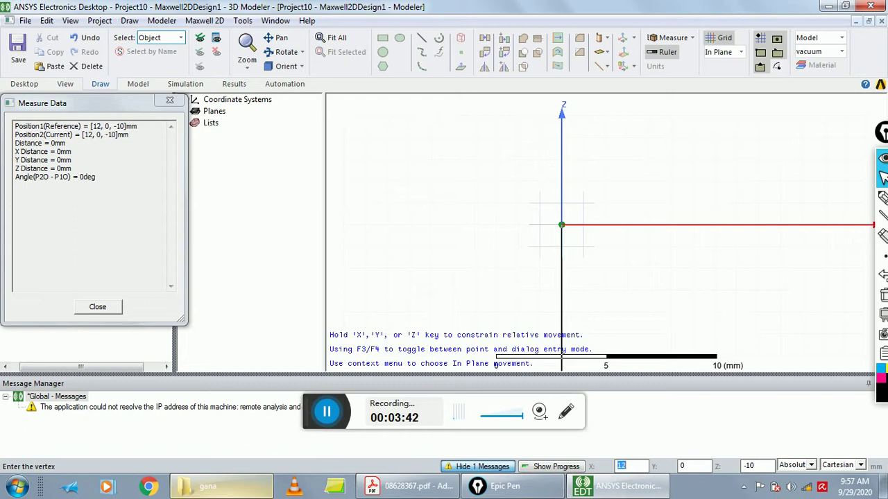
- Continue the polyline with vertices at (12, 0, 10) and (2.5, 0, 10) mm for the outer side and upper edge
key(Tab)
key(Tab)
text(10)
key(Tab)
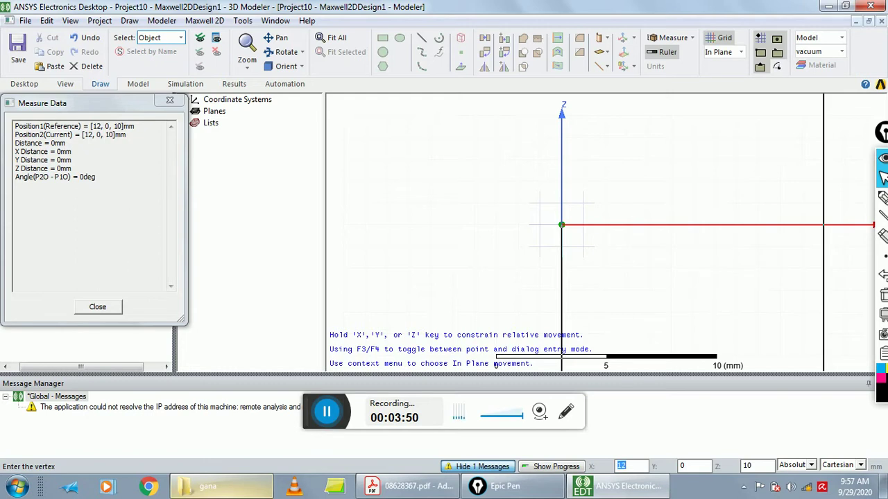
text(2.5)
key(Tab)
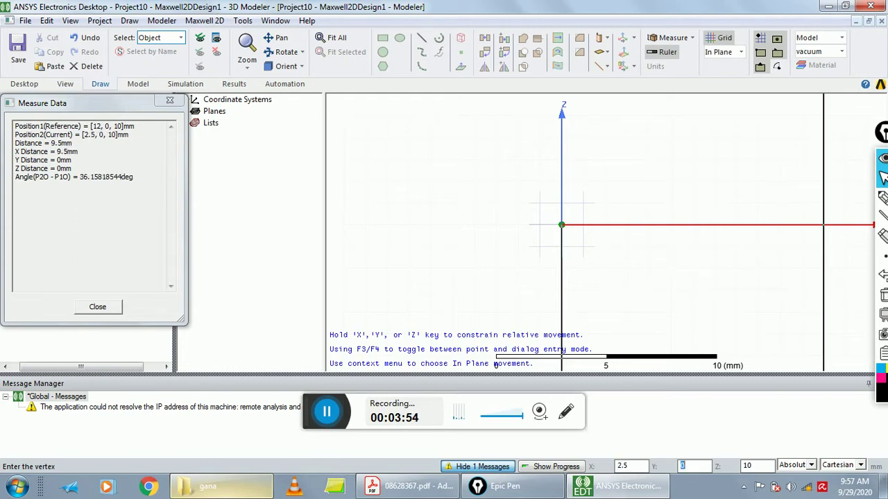
key(Tab)
key(Return)
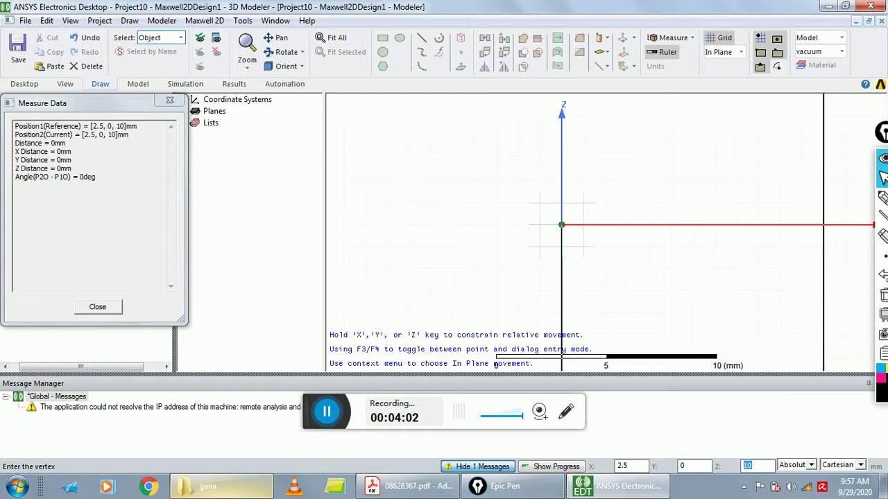
- Add polyline vertices at (2.5, 0, 8) and (10, 0, 8) mm to form the underside of the upper arm
key(Tab)
key(Tab)
key(Tab)
text(8)
key(Tab)
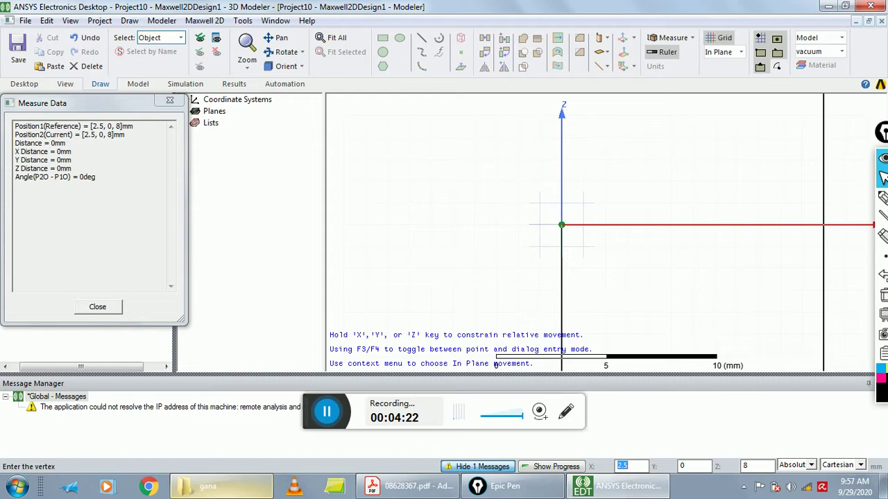
text(10)
key(Tab)
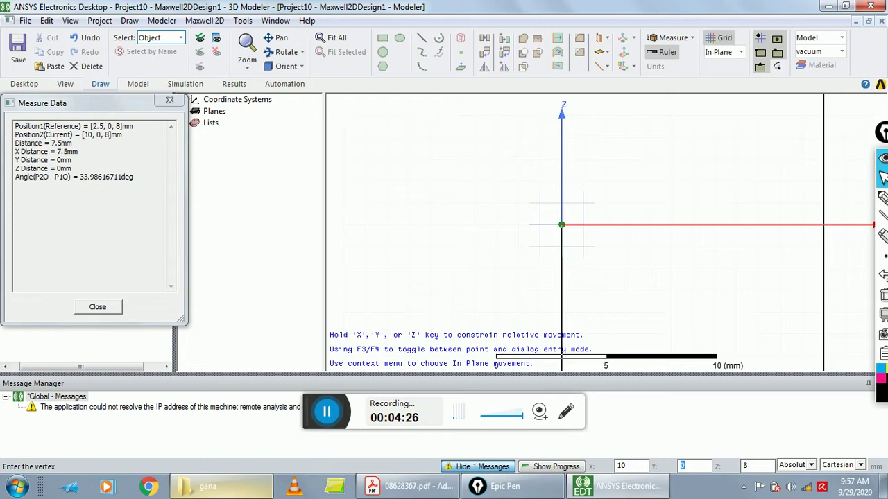
key(Tab)
key(Tab)
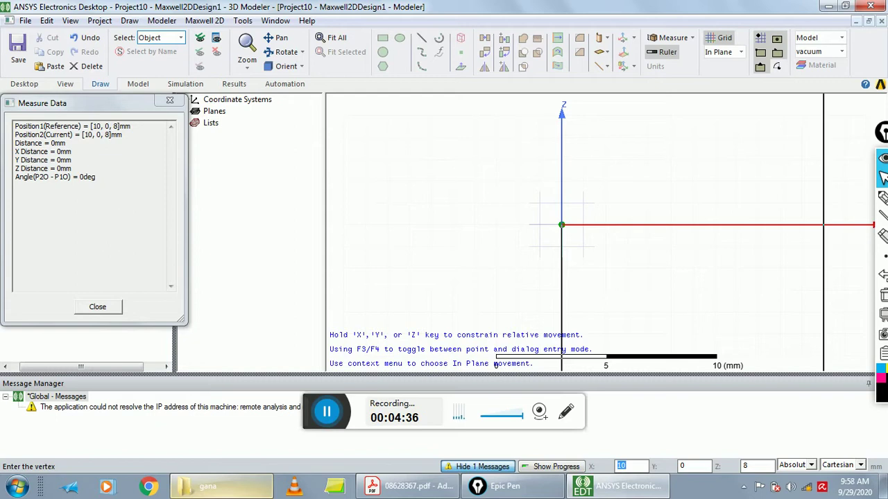
- Continue the inner contour of the polyline with vertices at (10, 0, -8) and (2, 0, -8) mm
key(Tab)
key(Tab)
text(-8)
key(Tab)
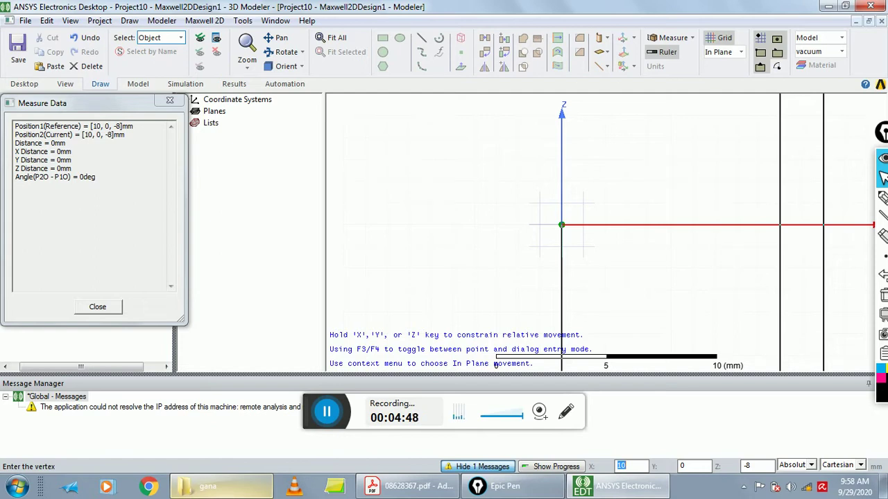
text(2)
key(Tab)
key(Tab)
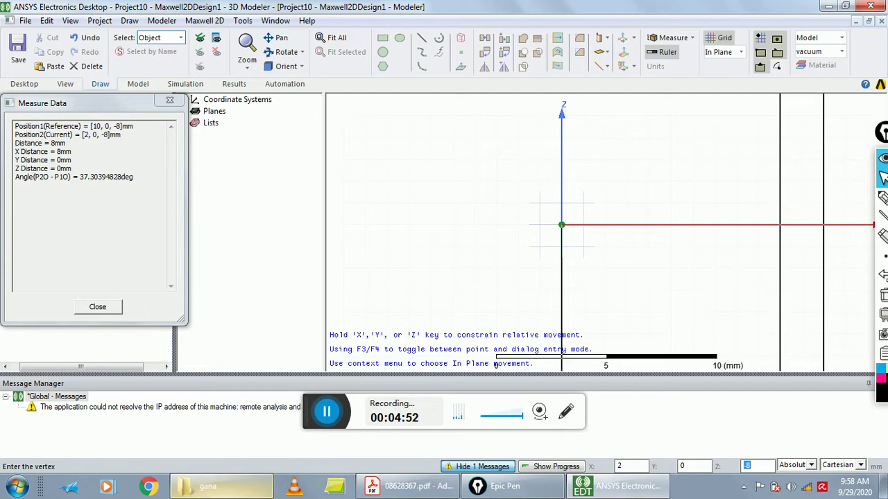
key(Return)
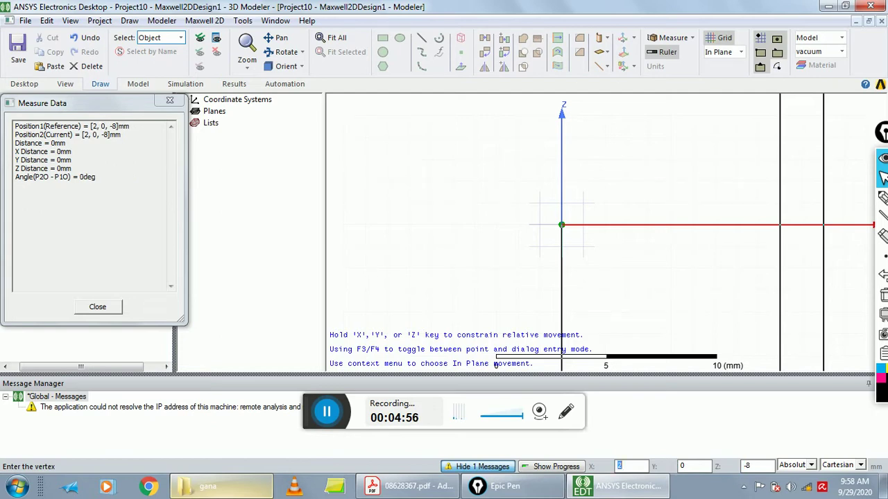
- Add a polyline vertex at (2, 0, 0) mm and return the profile to its start point at (0, 0, 0)
key(Tab)
key(Tab)
text(0)
key(Return)
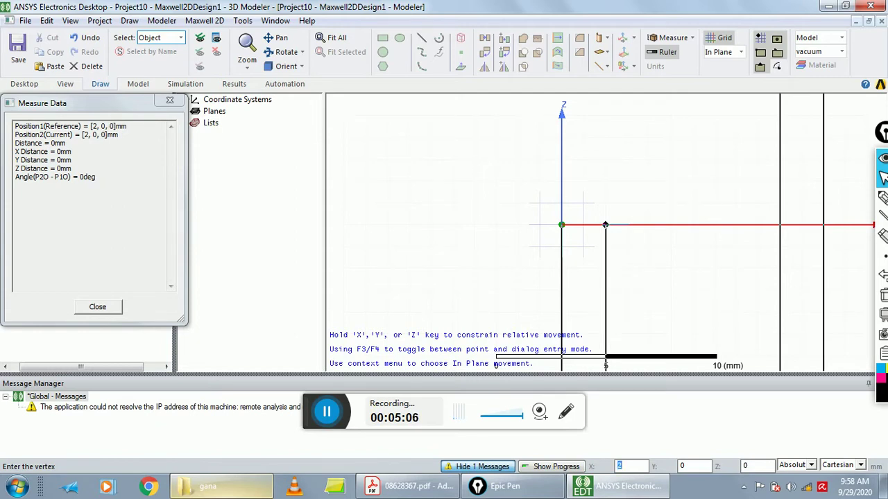
text(0)
key(Tab)
key(Tab)
text(0)
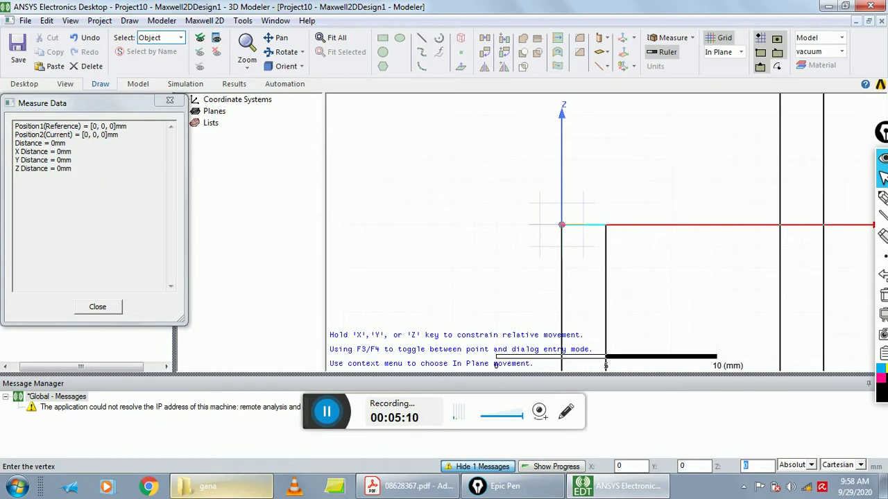
- Finish the closed polyline as a covered sheet and fit the whole profile in the drawing area
key(Return)
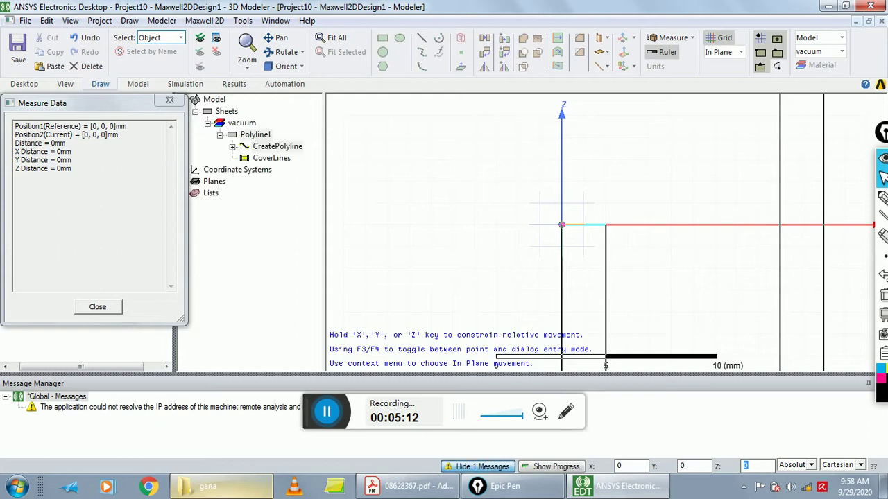
click(686, 174)
key(ctrl+d)
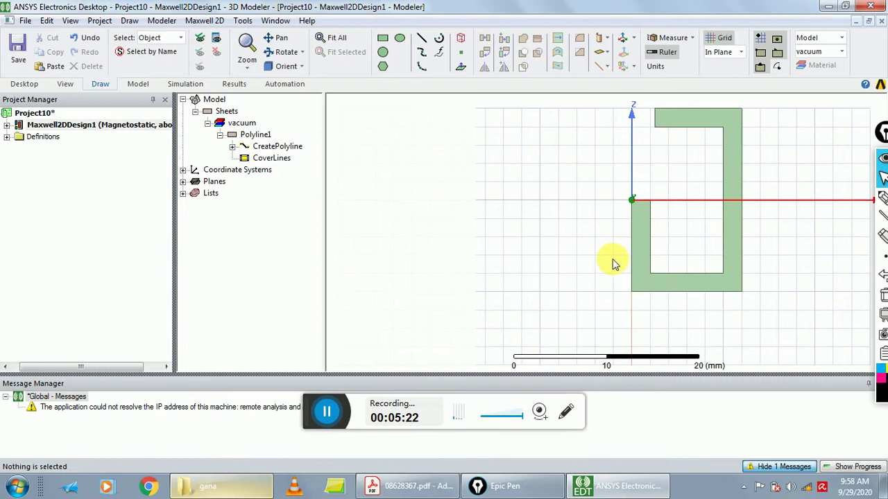
- Rename the polyline sheet as housing
double_click(258, 136)
click(339, 170)
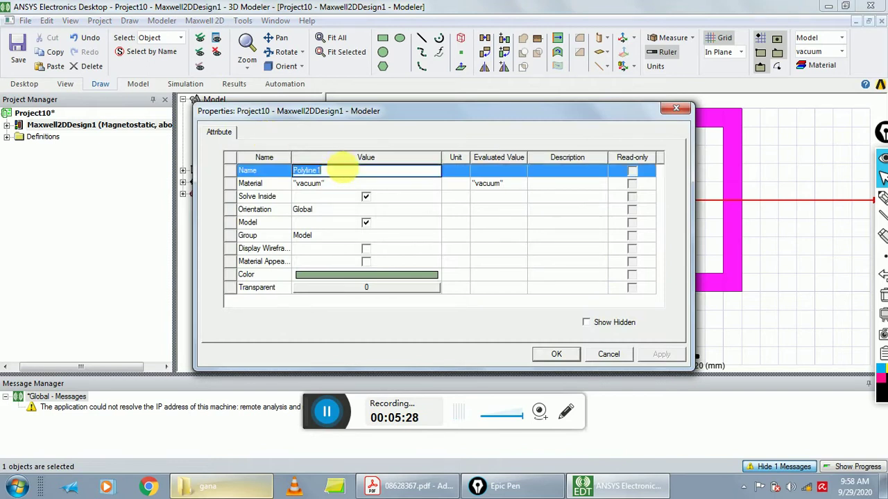
key(BackSpace)
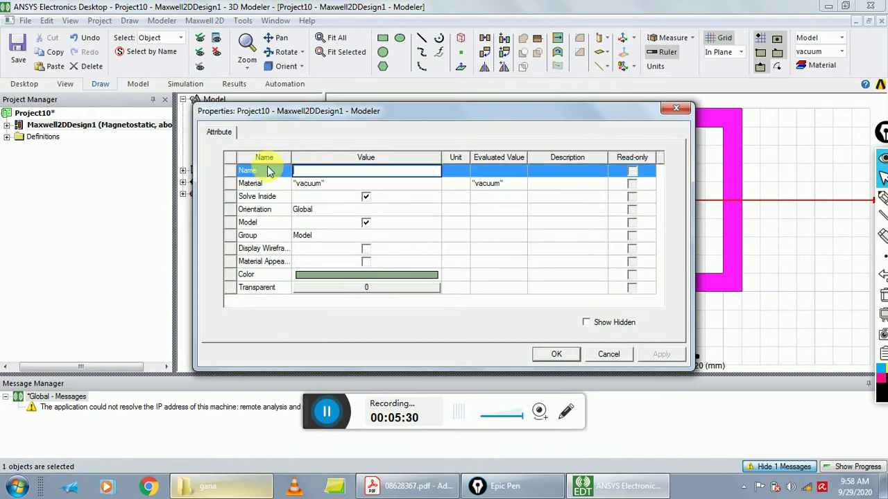
text(housi)
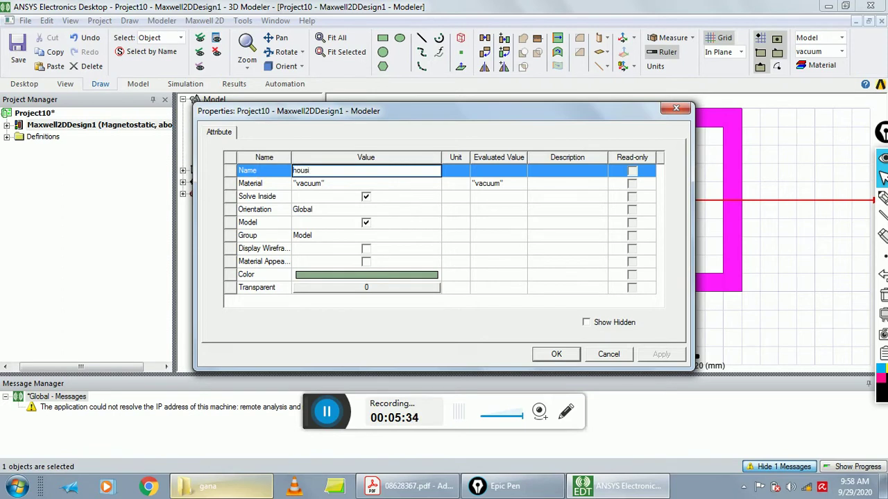
text(ng)
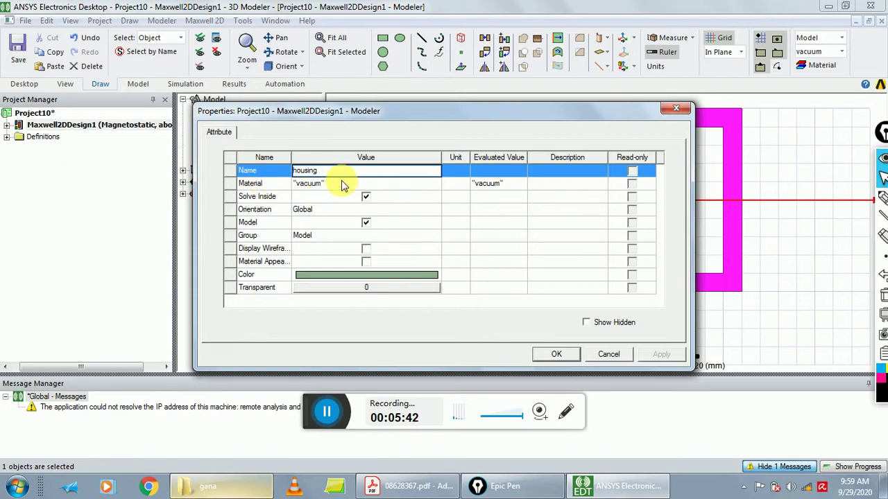
- Look up steel in the material library and assign steel_1010 to the housing
click(330, 183)
click(331, 183)
click(330, 195)
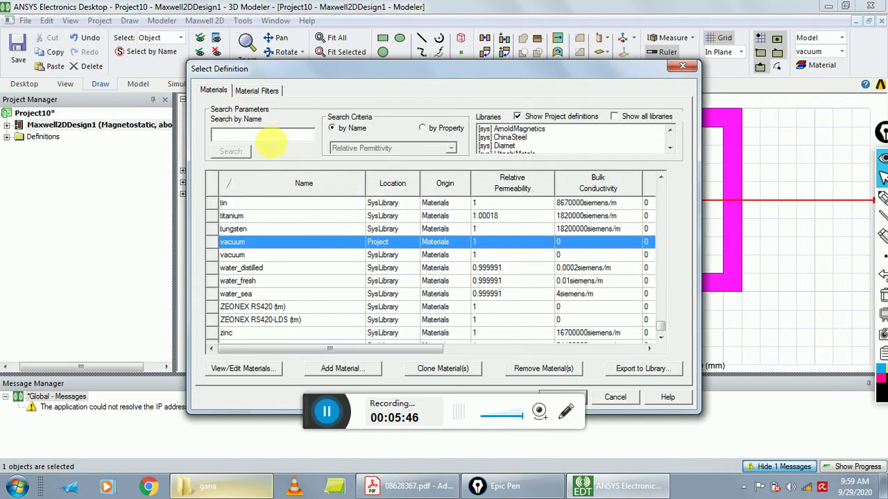
text(st)
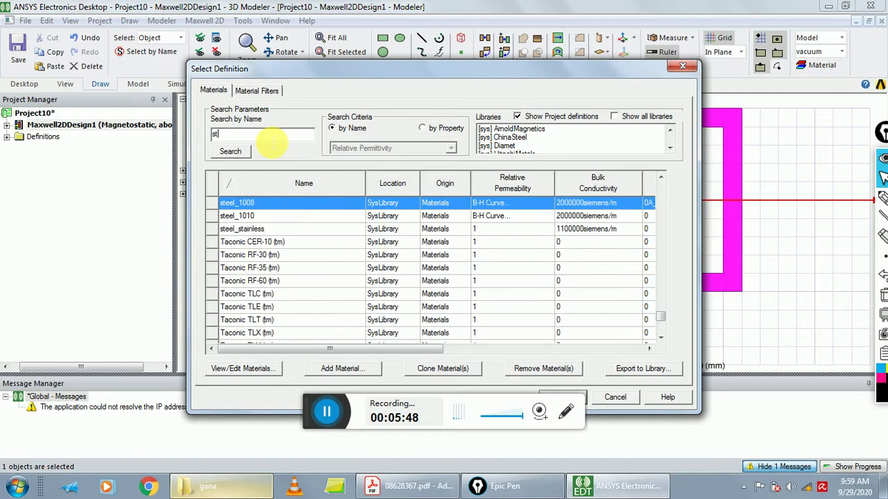
click(256, 216)
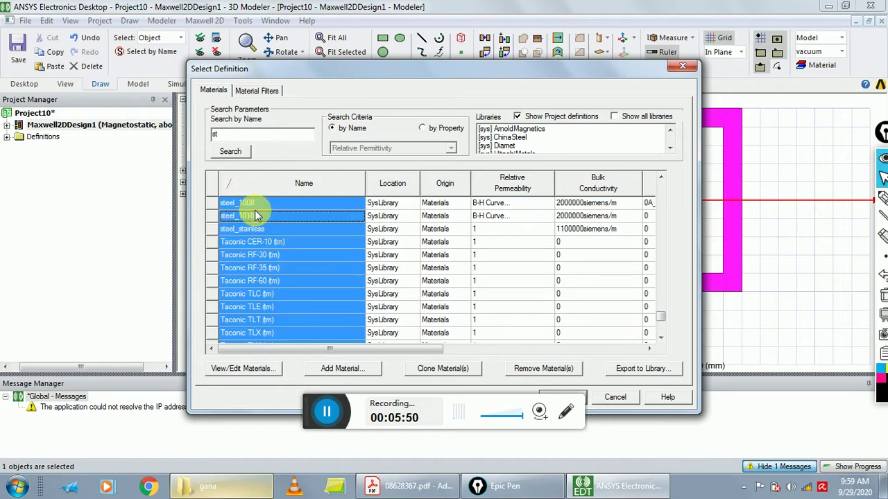
click(256, 215)
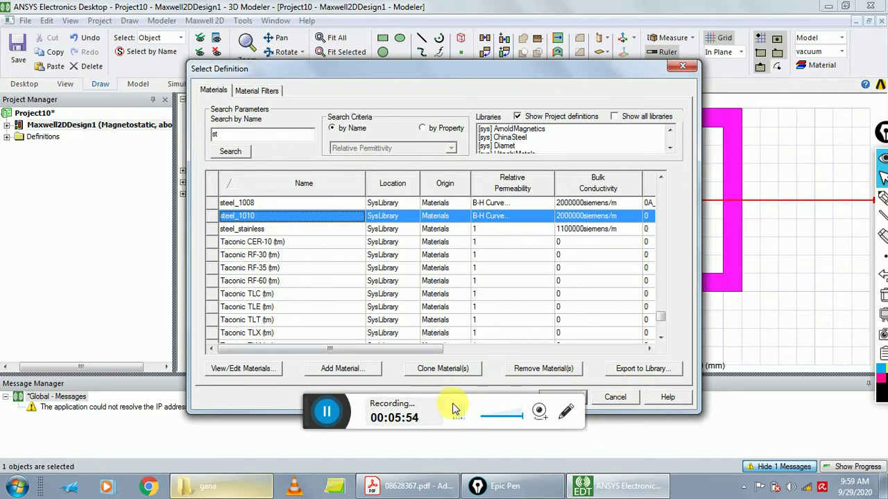
drag(496, 69, 630, 62)
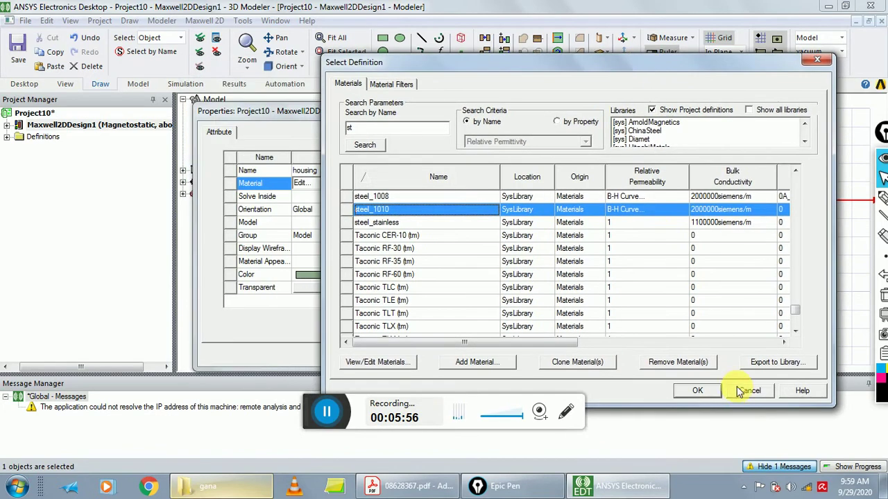
click(697, 391)
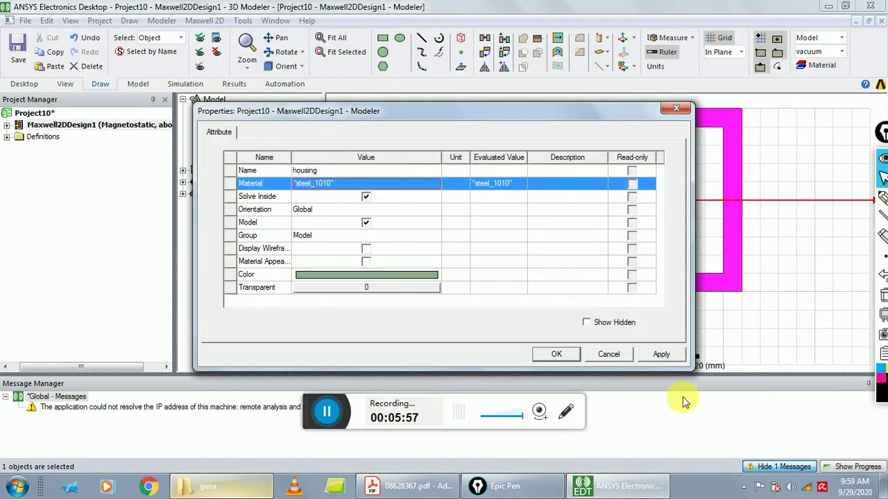
click(340, 276)
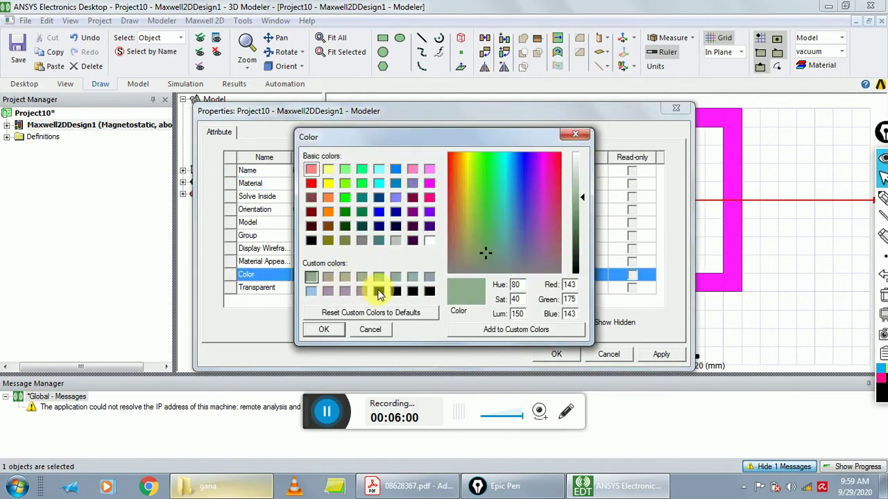
click(399, 242)
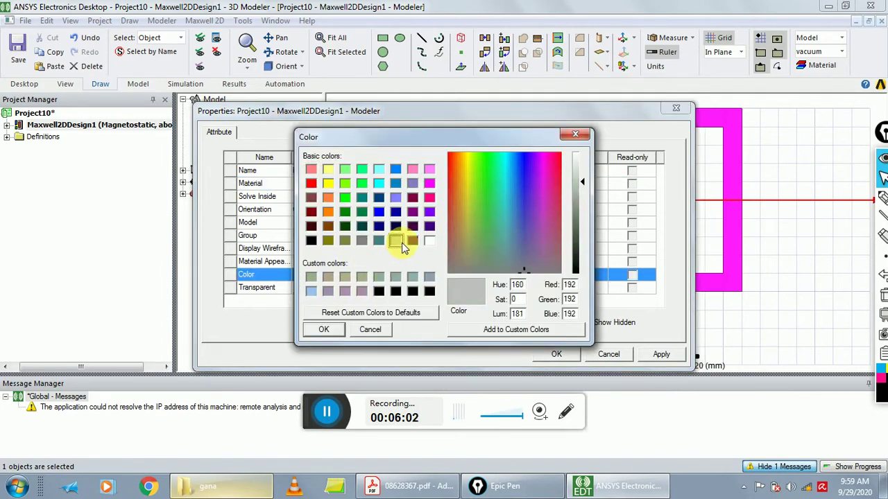
click(364, 329)
- Apply the housing's name and material, and set its colour to the custom green with red 159, green 175, blue 143
click(559, 355)
click(537, 240)
click(258, 136)
double_click(258, 136)
click(371, 275)
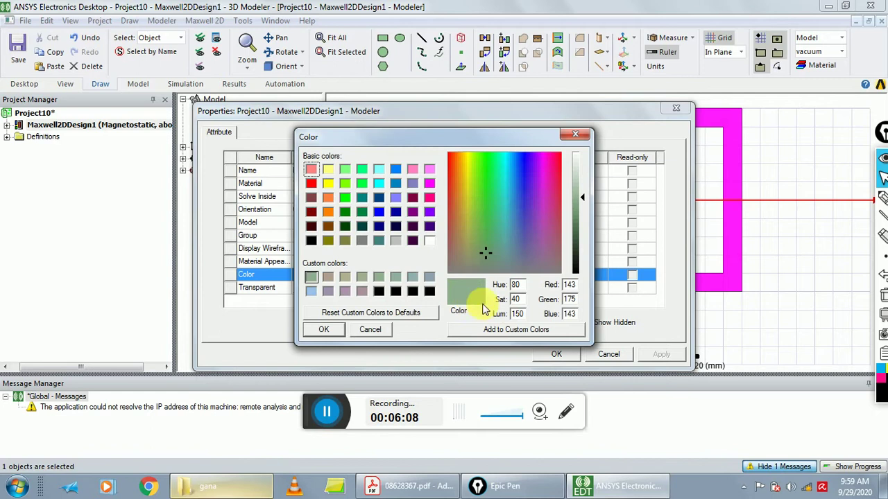
click(361, 278)
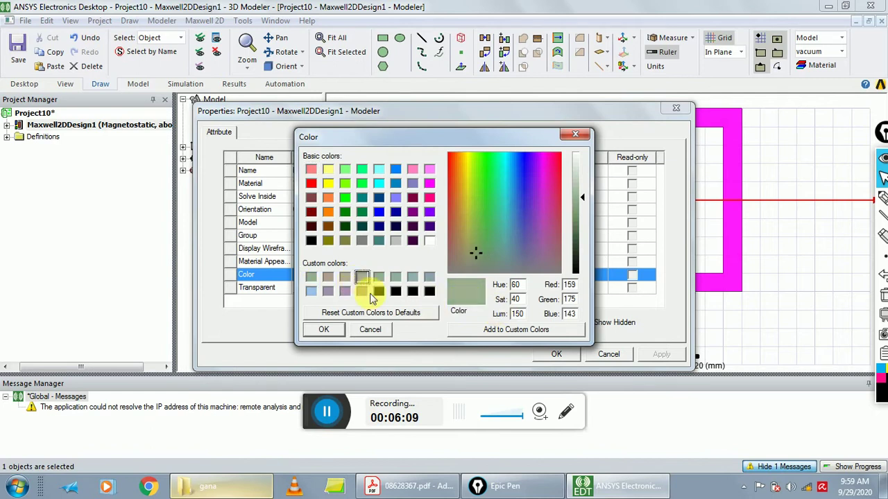
click(329, 329)
click(555, 355)
click(473, 294)
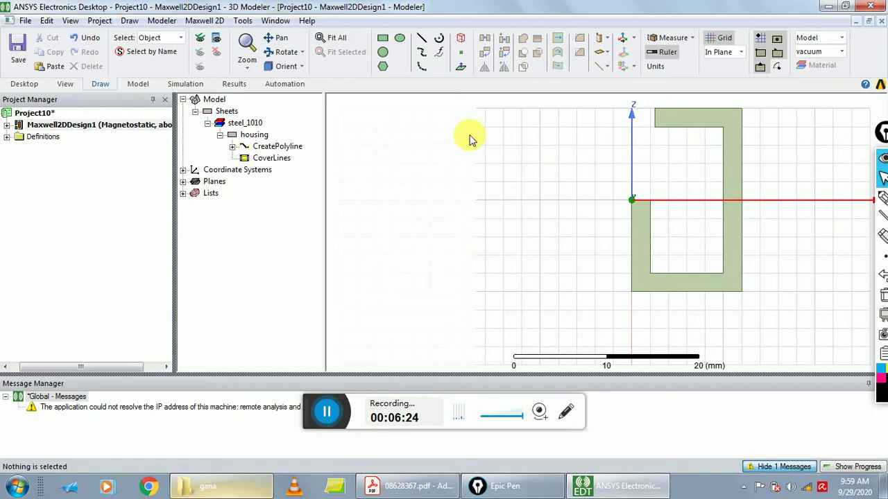
- Start a rectangle with its first corner on the Z axis at (0, 0, 13) mm
click(129, 20)
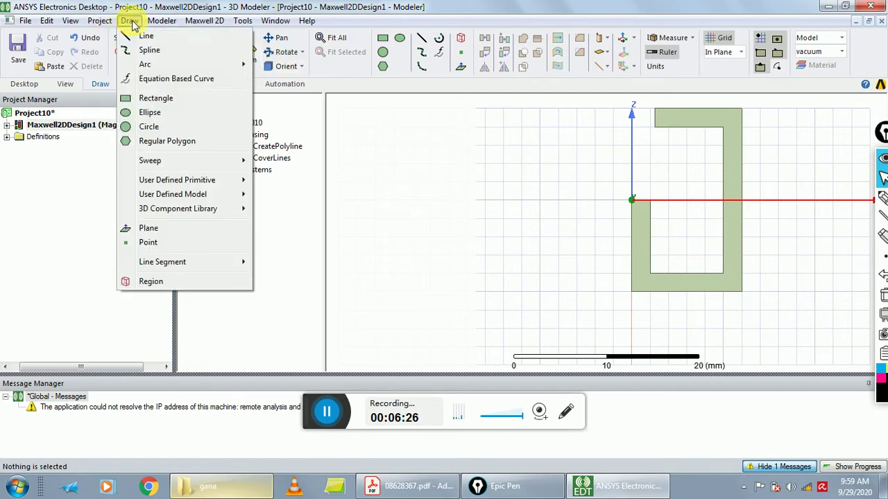
click(154, 97)
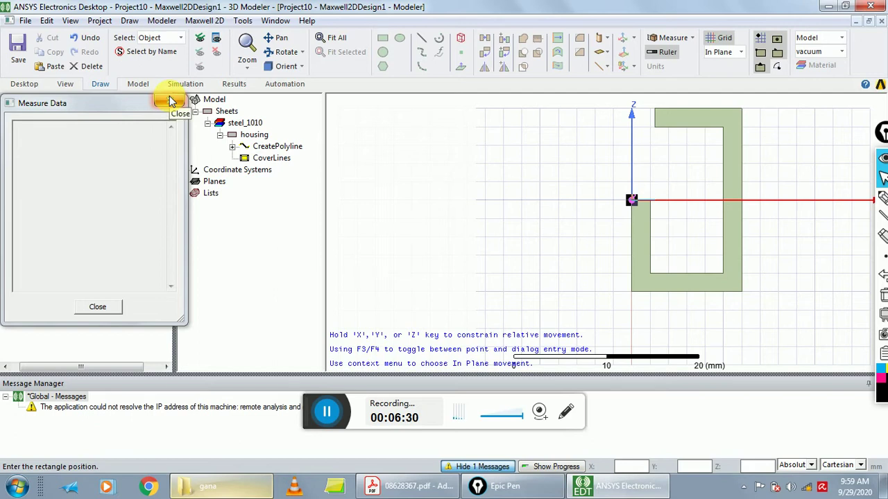
text(0)
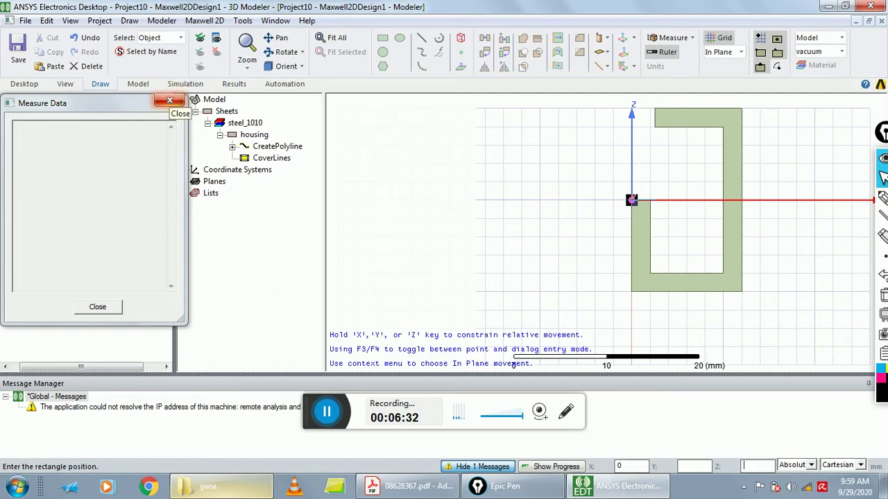
text(0)
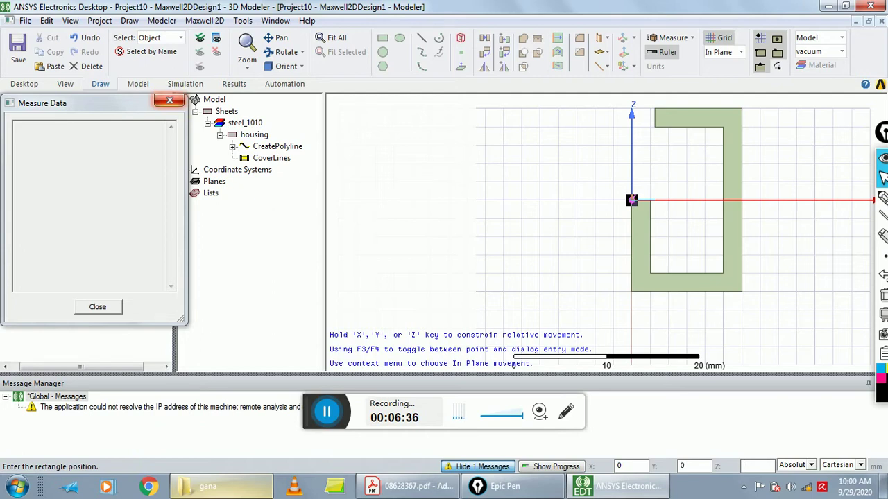
key(Tab)
text(13)
key(Return)
key(Tab)
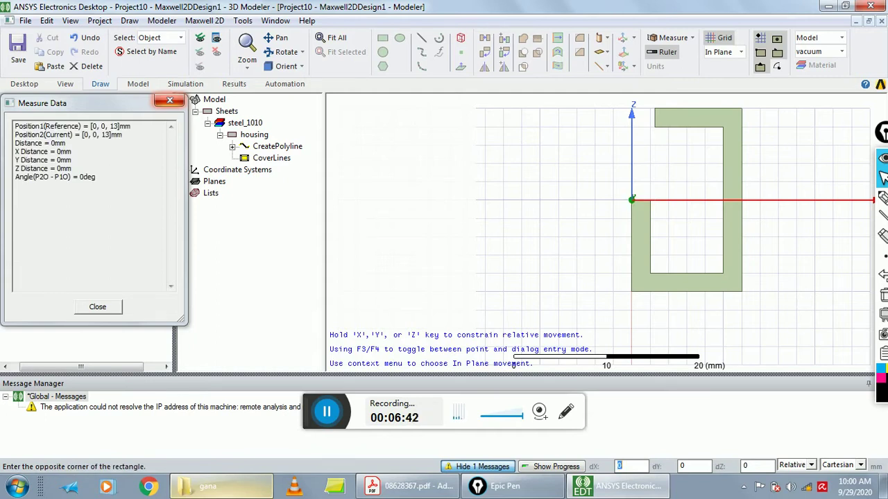
- Complete the rectangle with its opposite corner offset by dX 2 mm and dZ -8 mm
text(2)
key(Tab)
key(Tab)
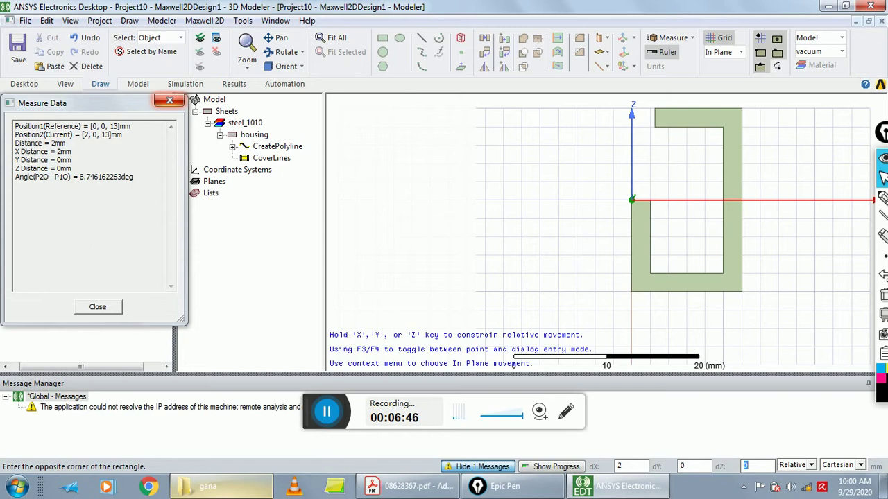
text(-8)
key(Return)
click(169, 100)
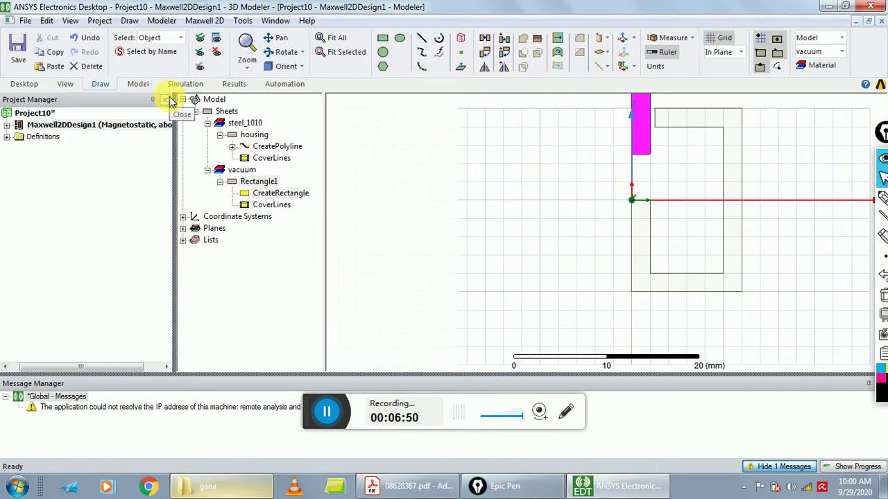
click(575, 252)
scroll(547, 232, up, 1)
scroll(548, 233, down, 2)
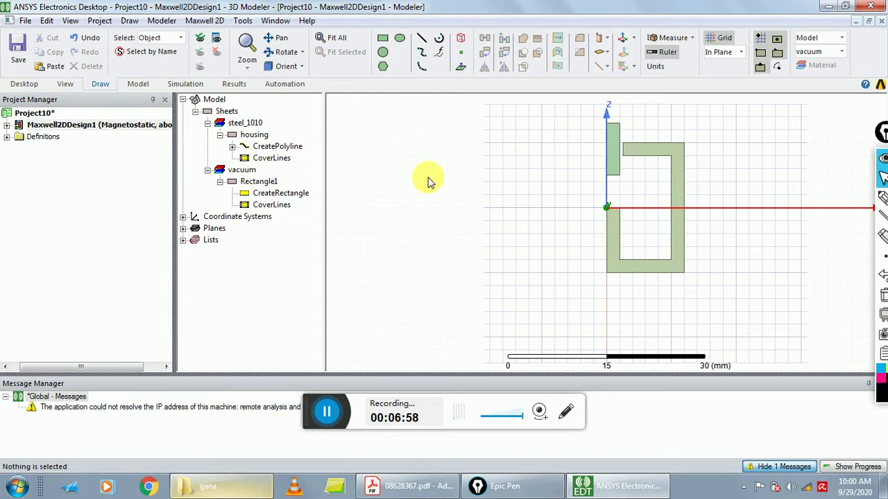
- Rename the new rectangle as anchor
double_click(258, 181)
click(350, 173)
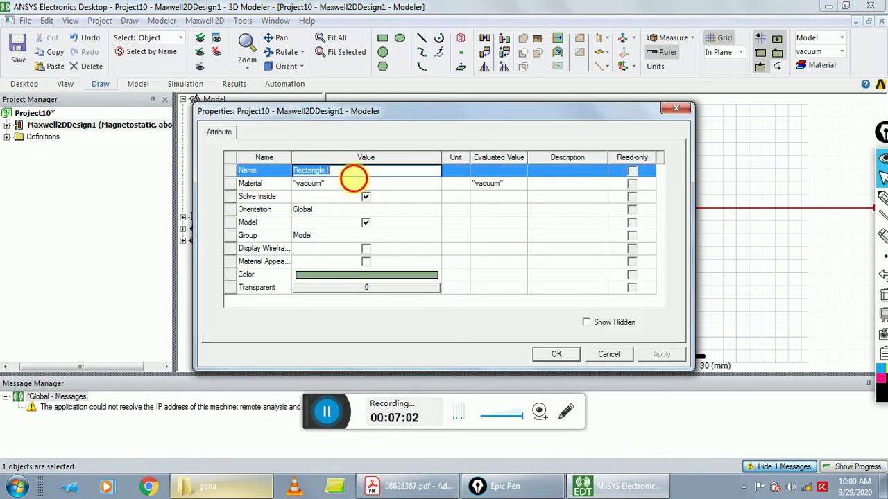
text(a)
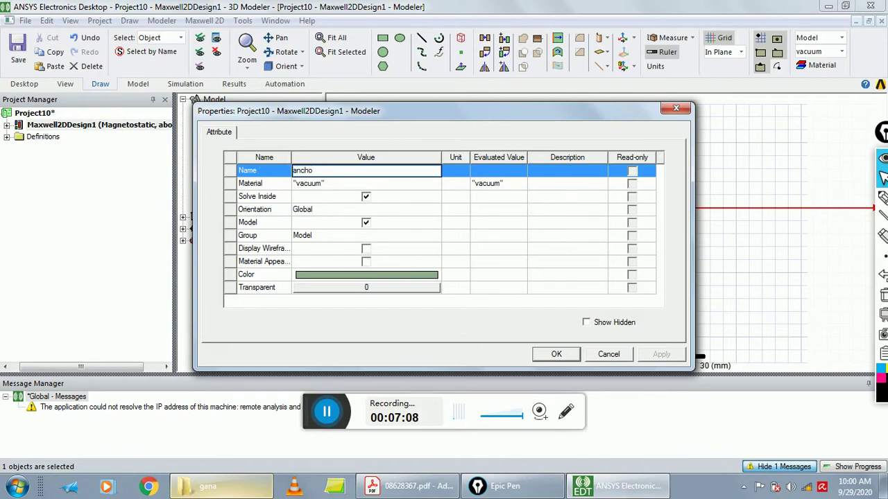
text(ncho)
key(BackSpace)
- Assign the steel_1010 material from the library to the anchor
click(310, 185)
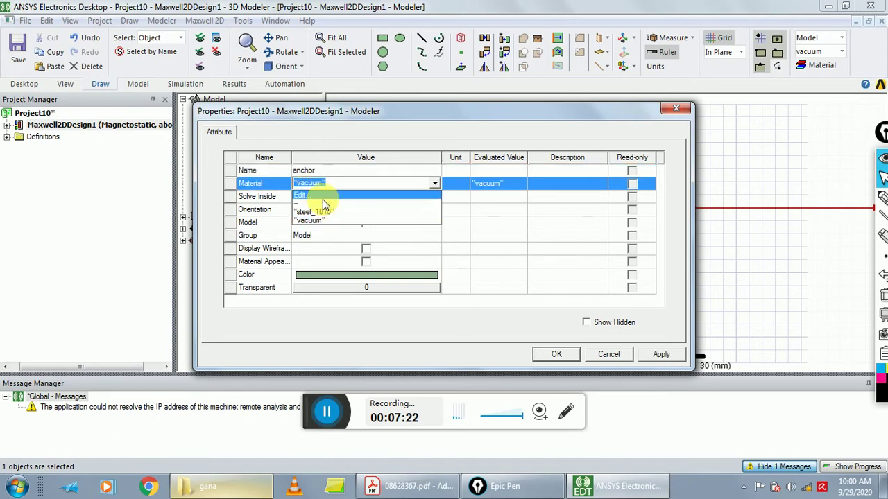
click(319, 196)
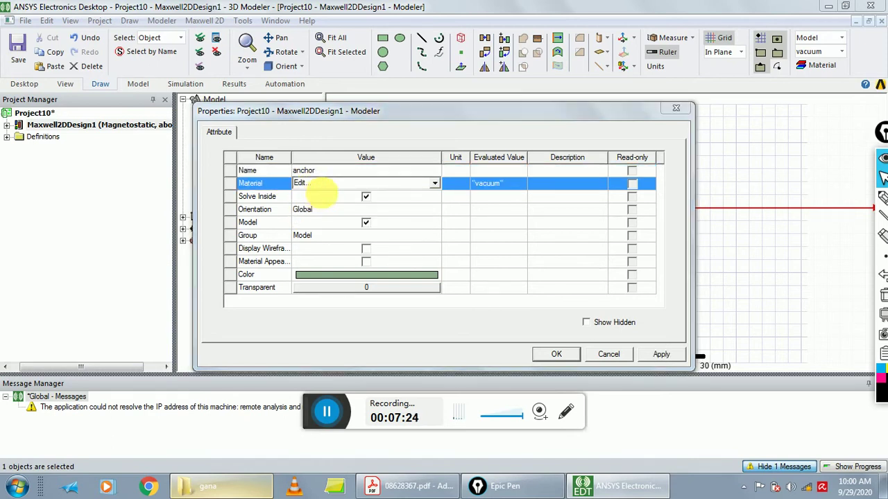
text(ste)
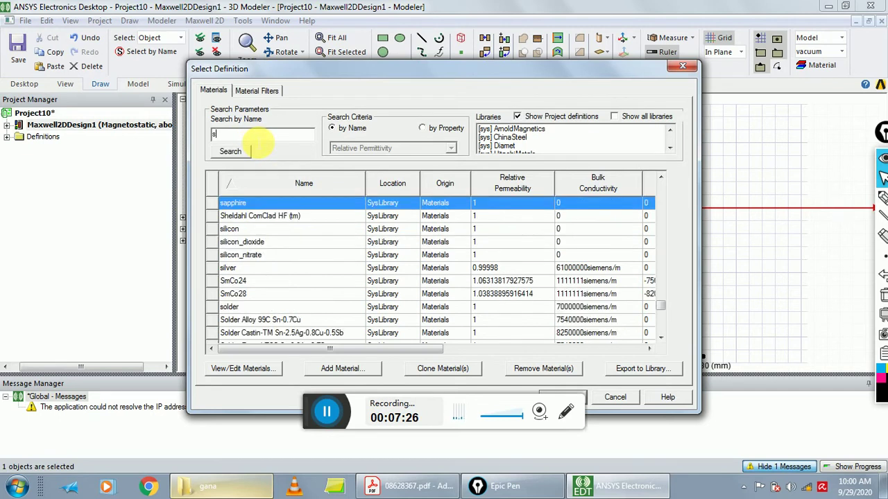
double_click(269, 217)
click(280, 227)
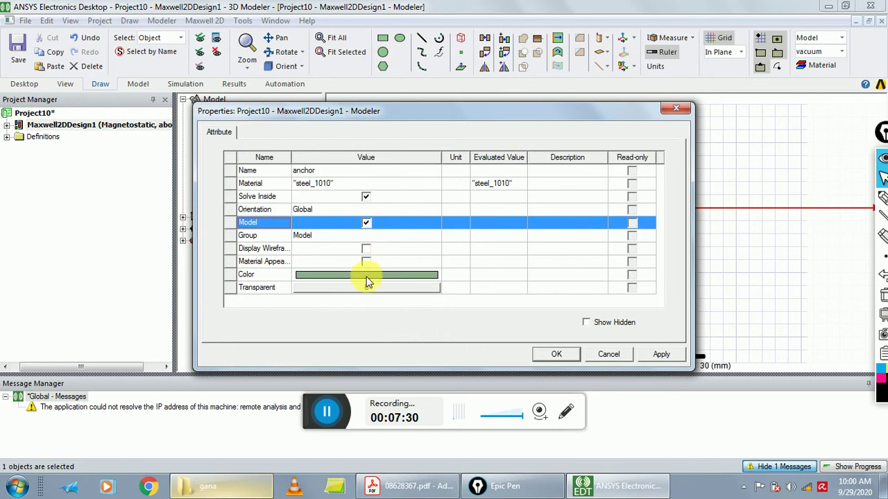
- Set the anchor's colour to light grey and apply its attribute changes
click(343, 273)
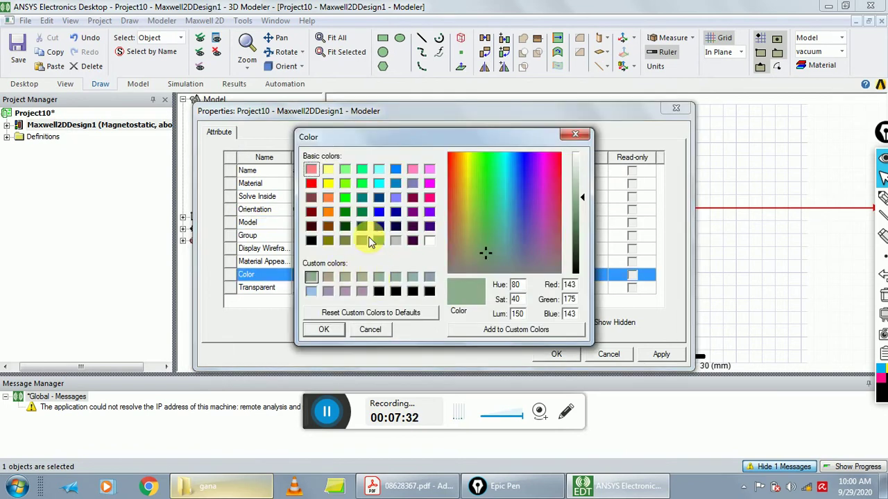
click(395, 241)
click(332, 331)
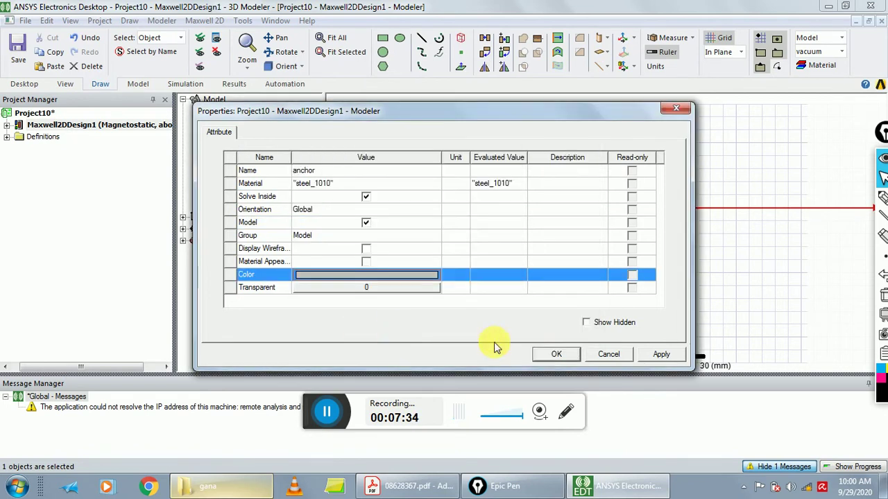
click(541, 352)
click(486, 295)
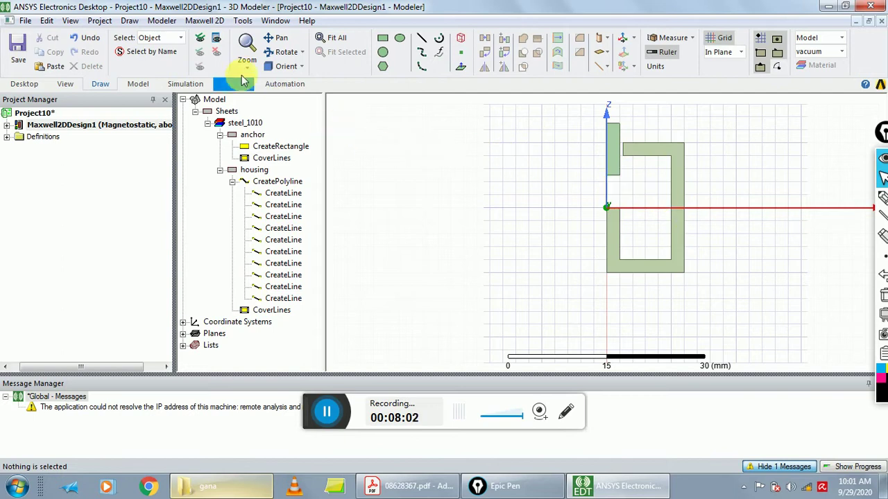
- Start a rectangle with its first corner at X 3, Y 0, Z 7 mm, inside the housing
click(129, 21)
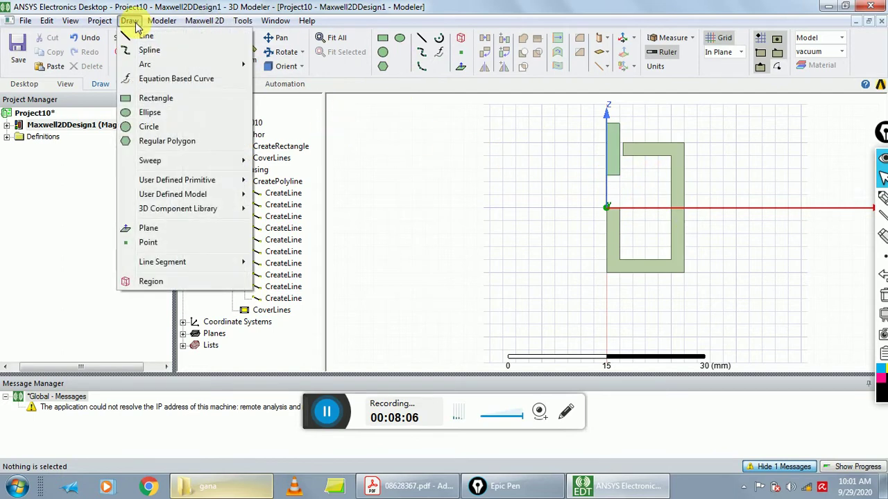
click(158, 99)
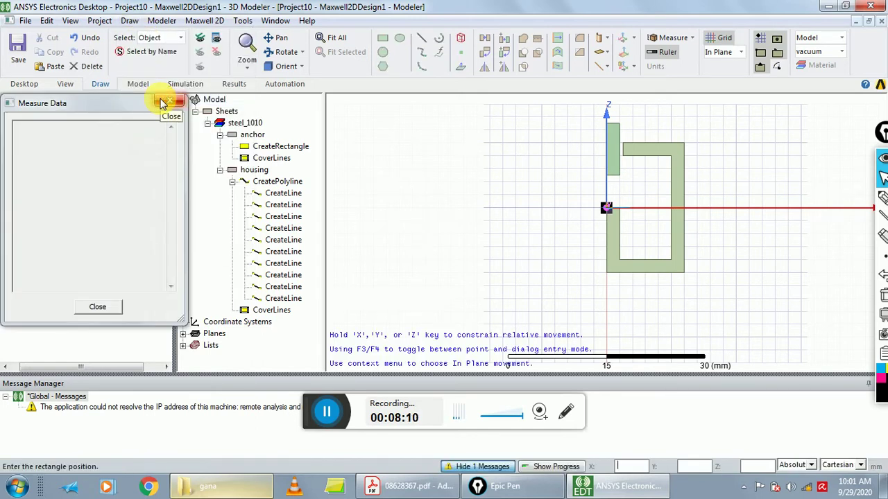
text(3)
key(Tab)
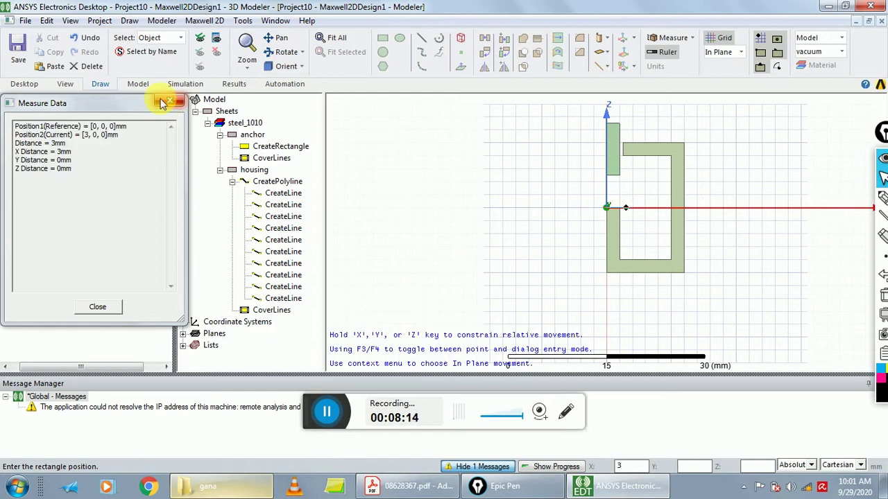
text(0)
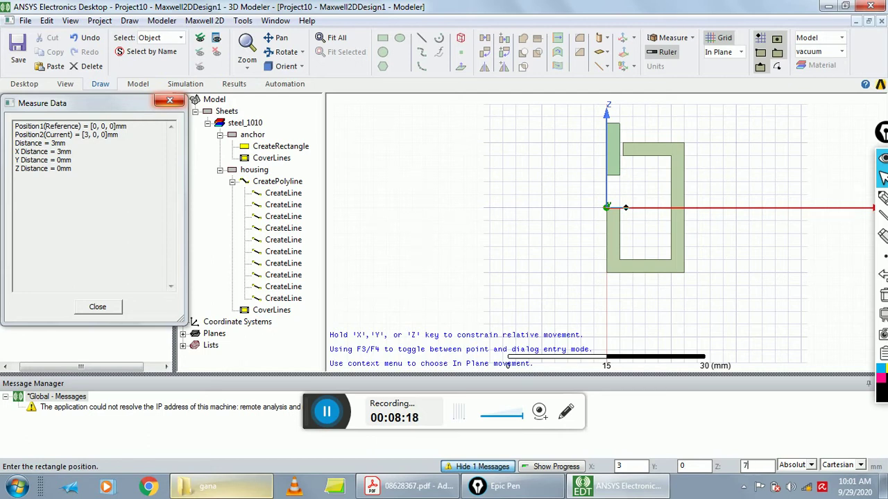
text(7)
key(Return)
- Finish the rectangle with its opposite corner offset by dX 6 mm and dZ -14 mm
key(Tab)
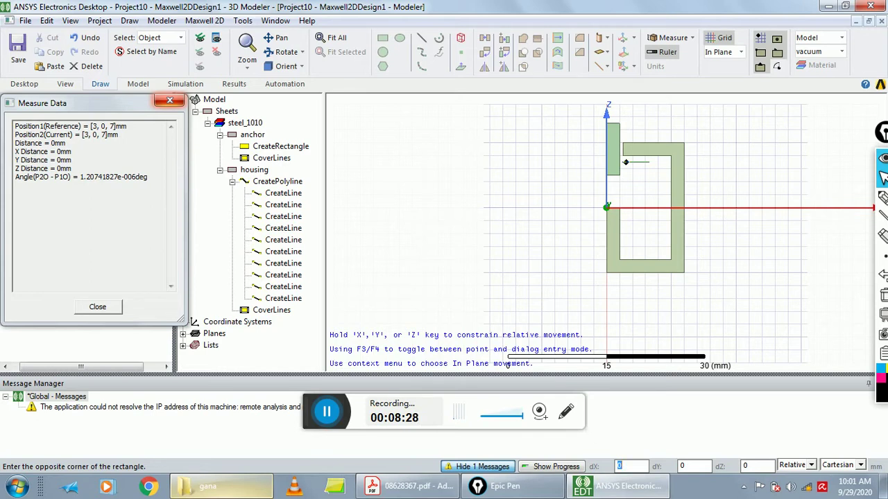
key(Tab)
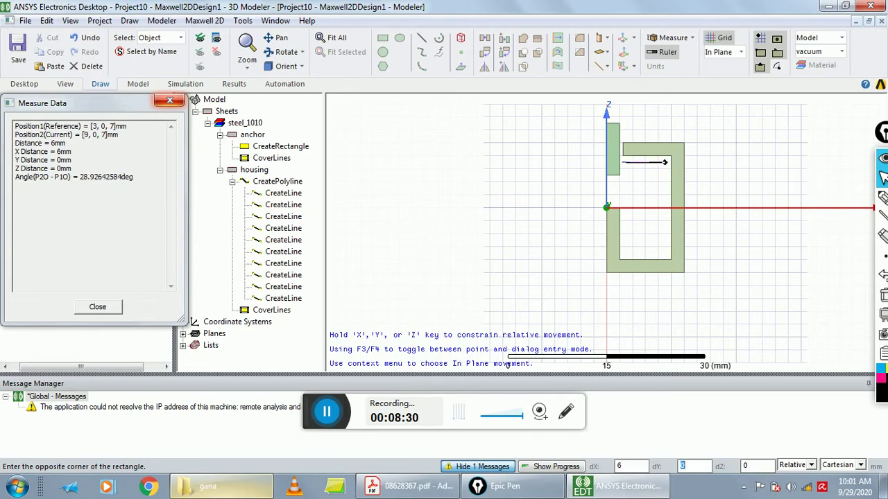
text(-1)
text(4)
key(Return)
click(163, 101)
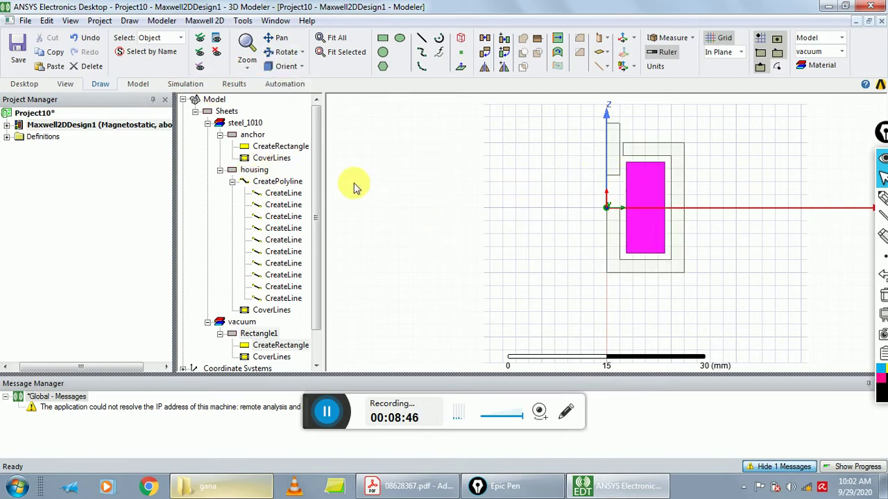
- Rename the new vacuum rectangle inside the housing as coil
scroll(313, 253, down, 1)
click(262, 299)
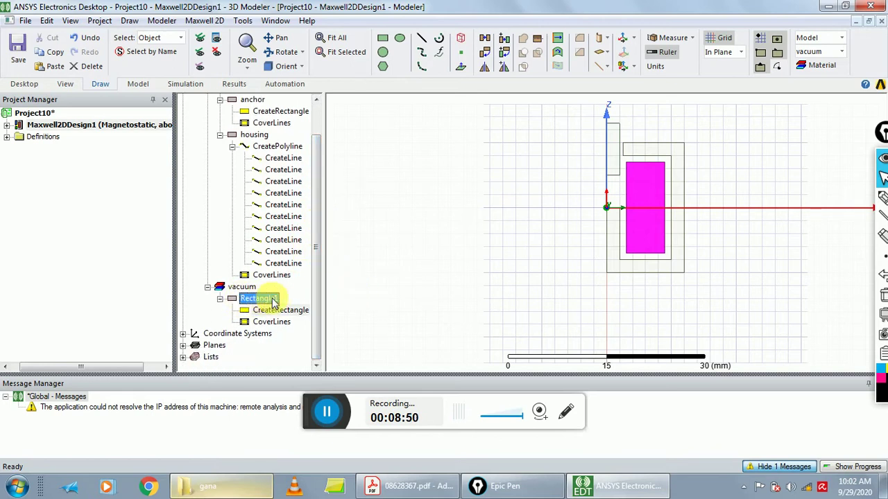
double_click(263, 300)
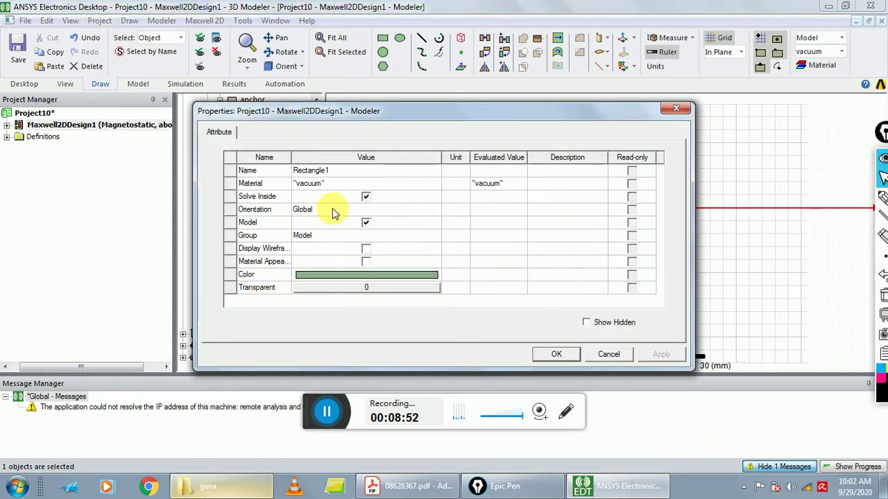
click(349, 174)
key(BackSpace)
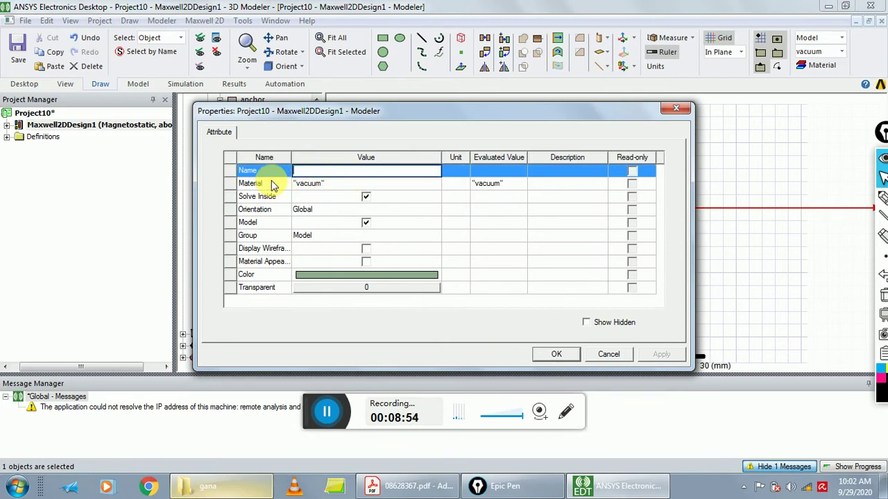
text(coil)
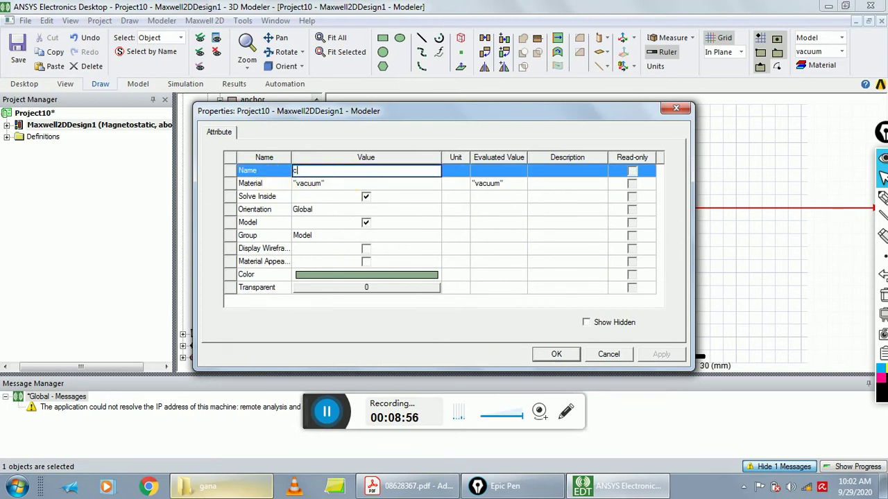
- Assign copper from the material library to the coil
click(318, 183)
click(319, 185)
click(316, 196)
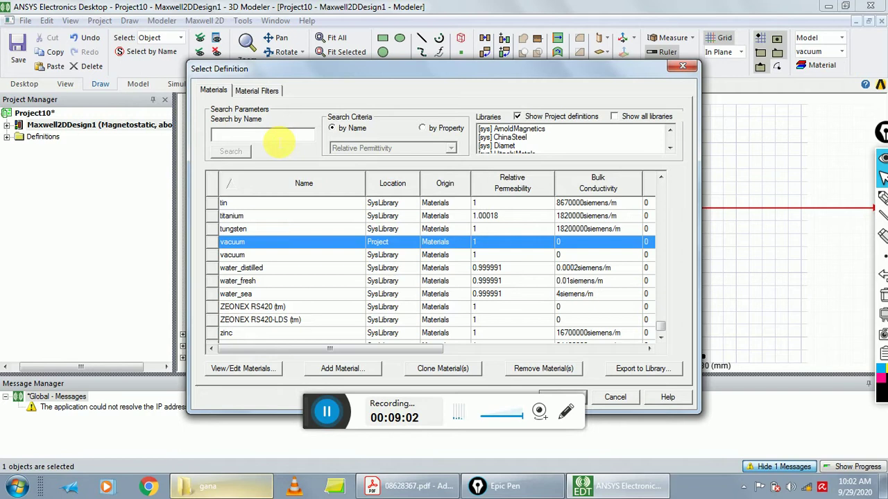
text(cou)
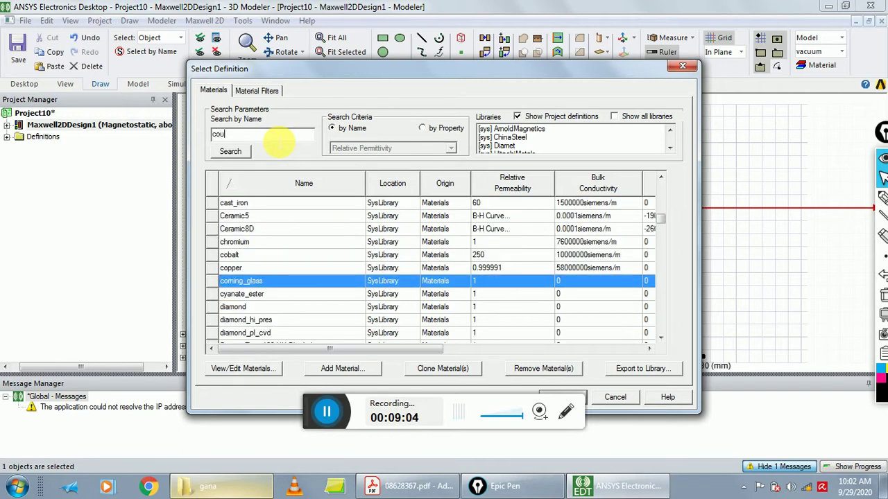
click(251, 268)
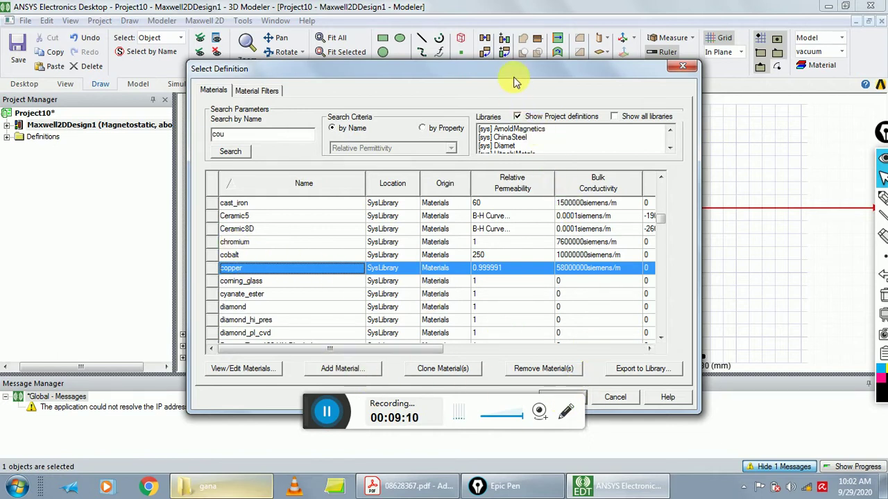
drag(513, 70, 634, 50)
click(685, 378)
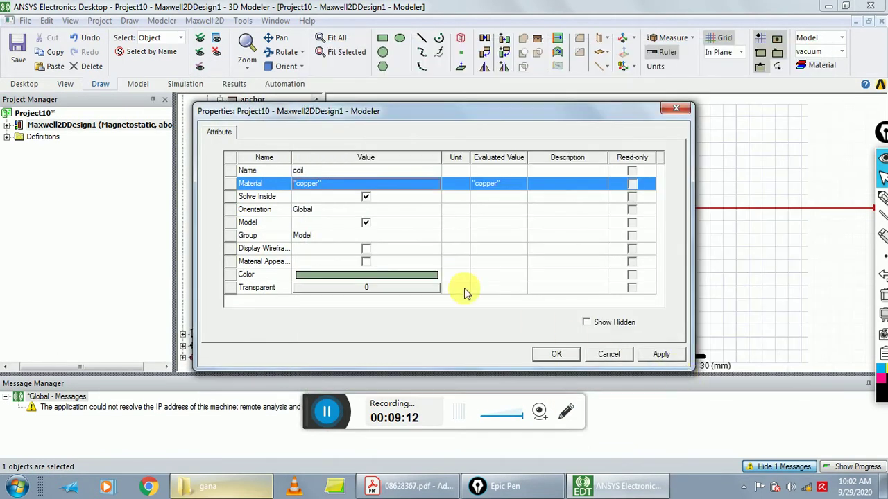
- Set the coil's colour to dark maroon and apply its attribute changes
click(333, 276)
click(333, 276)
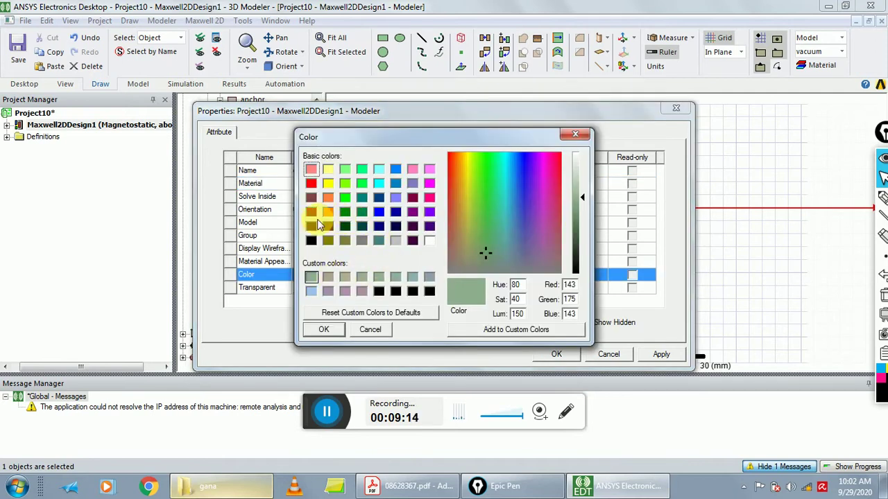
click(311, 227)
click(310, 330)
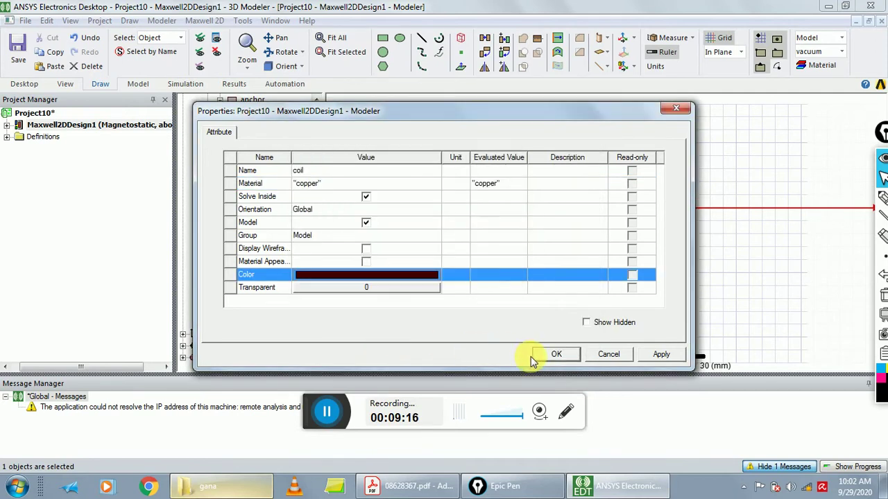
click(548, 354)
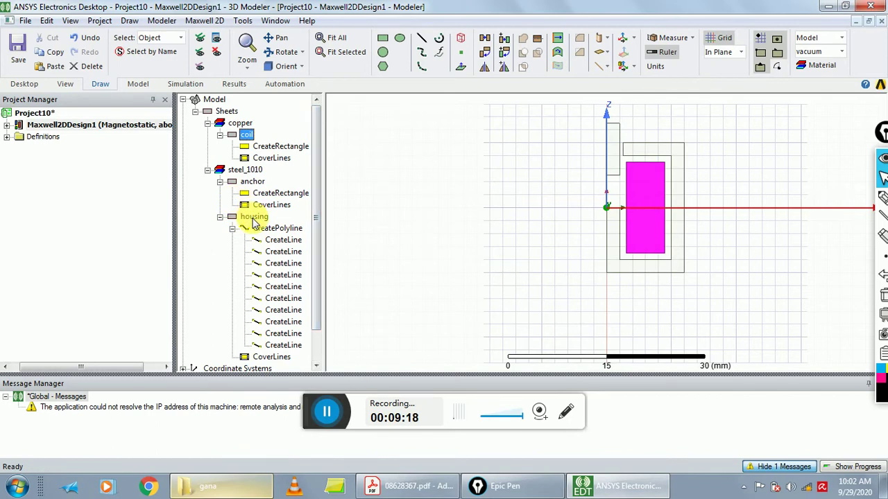
- Reopen the coil's attributes, confirm a dark red colour for it, and clear the selection
double_click(246, 134)
click(347, 276)
click(310, 211)
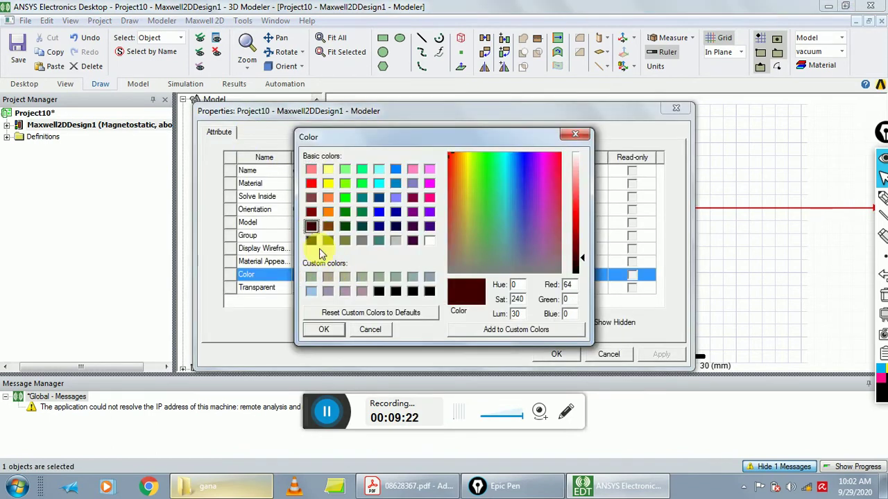
click(324, 329)
click(552, 355)
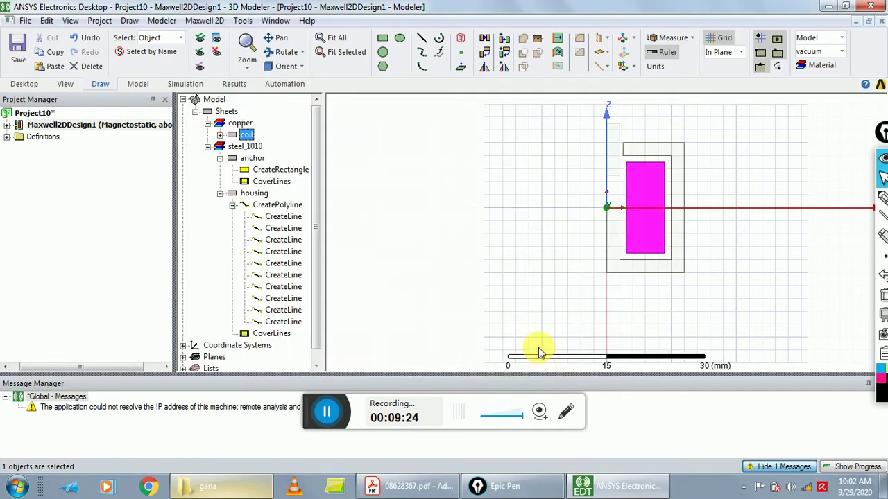
click(513, 311)
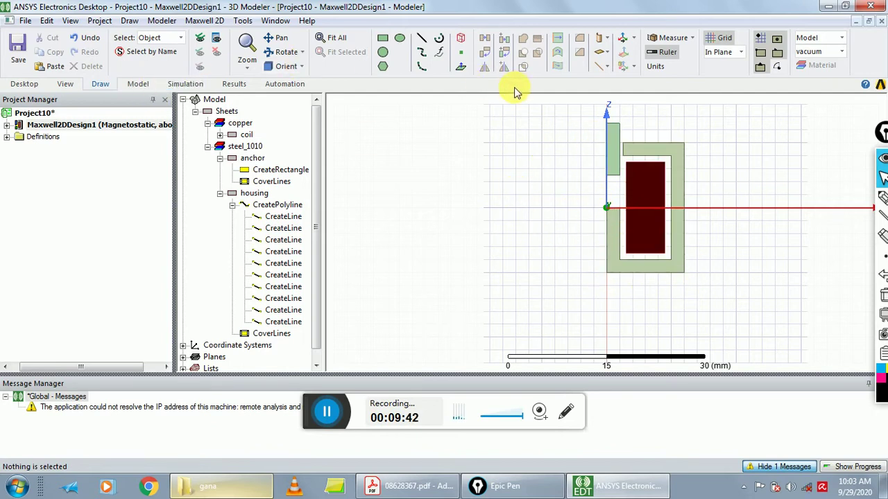
- Create a region around the model, padded similarly in all directions with a percentage offset of 100
click(130, 21)
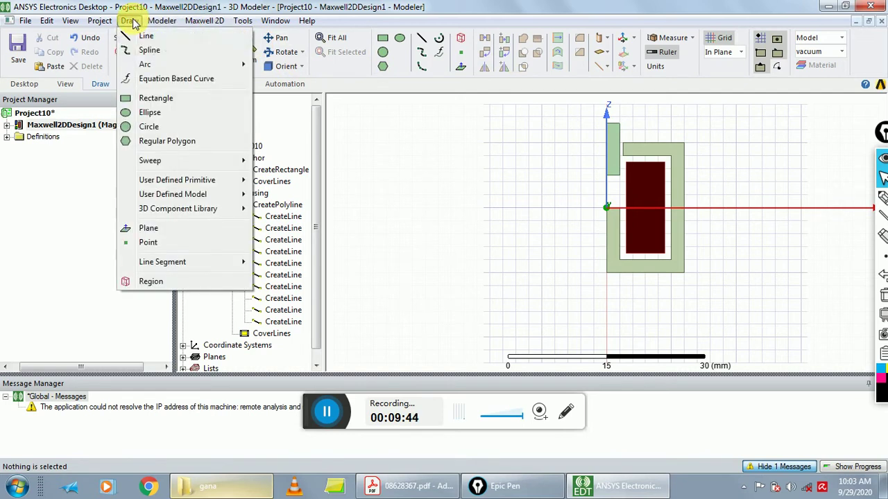
click(149, 282)
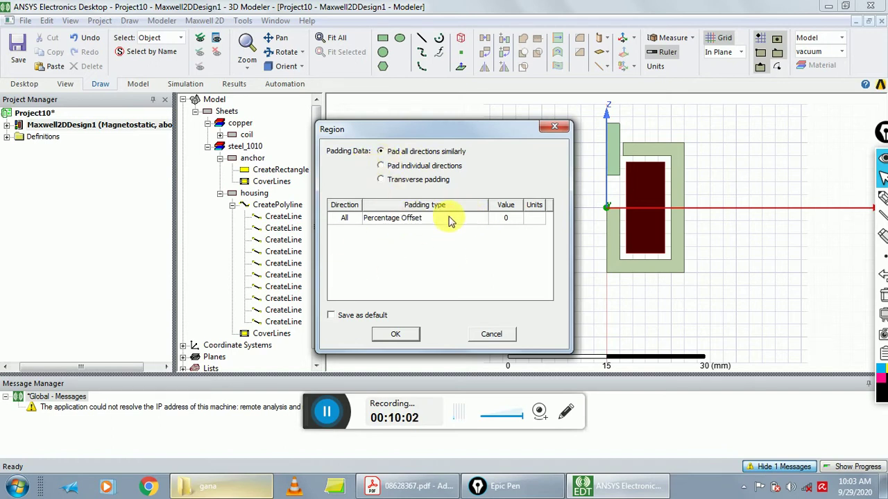
click(508, 224)
text(100)
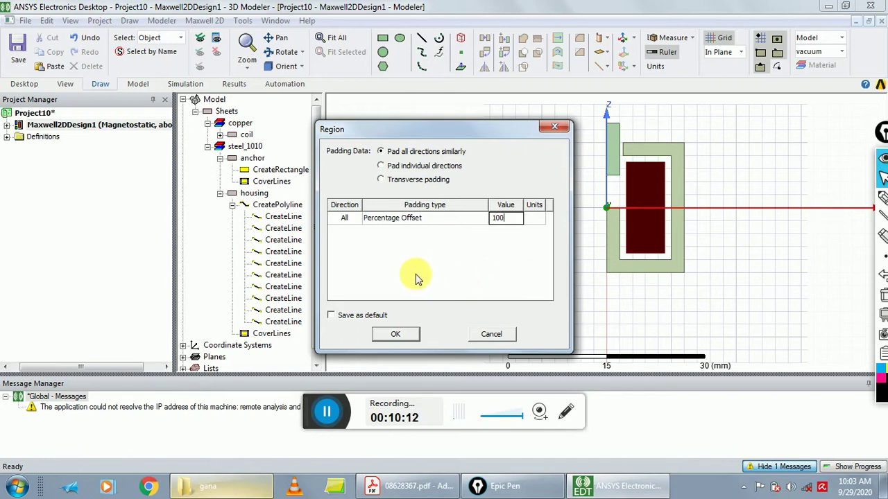
click(398, 334)
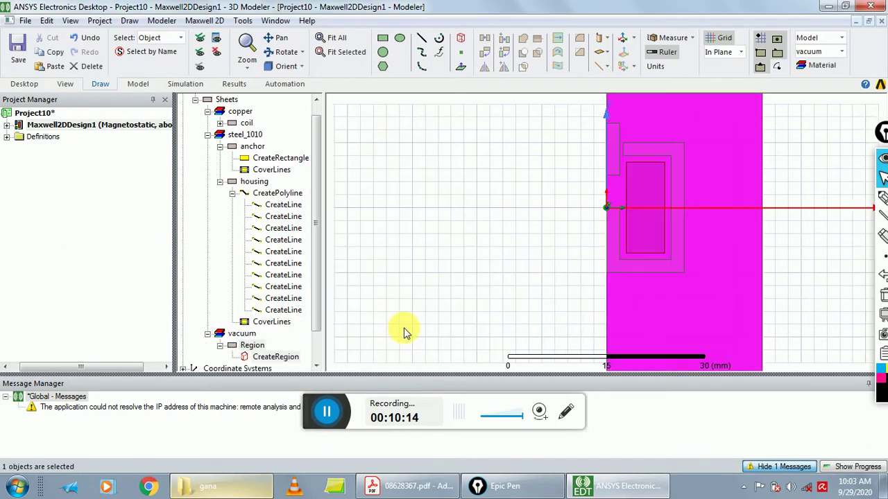
click(489, 232)
scroll(489, 232, down, 3)
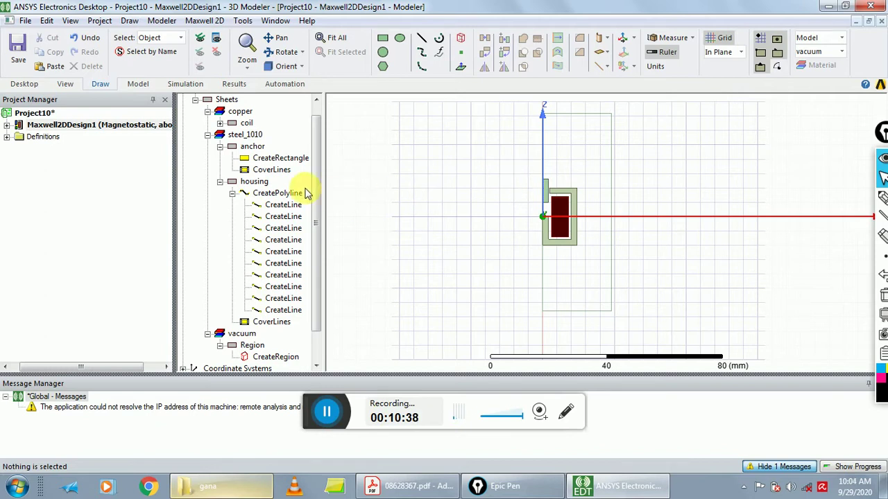
- Select the vacuum region and switch the selection mode to Edges
drag(313, 192, 334, 235)
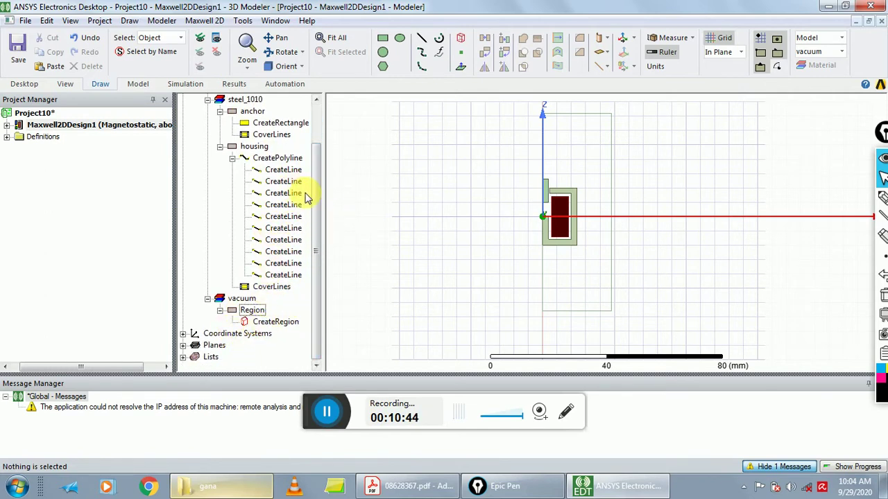
click(258, 312)
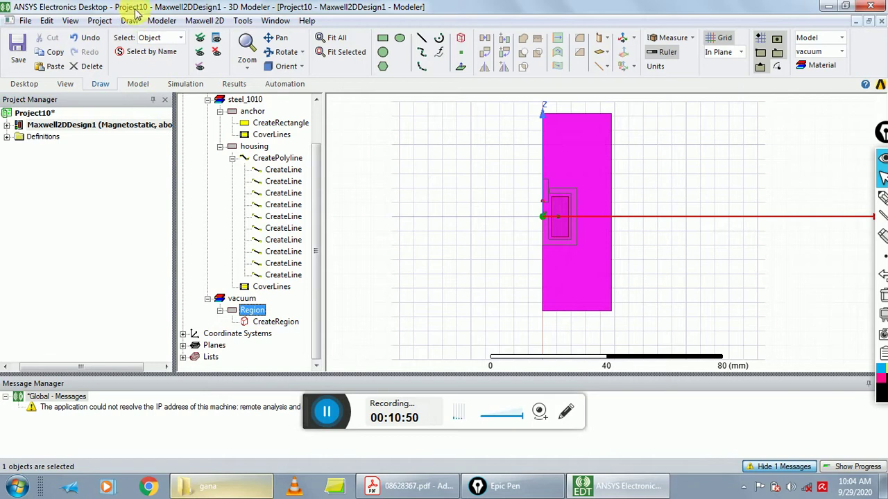
click(70, 20)
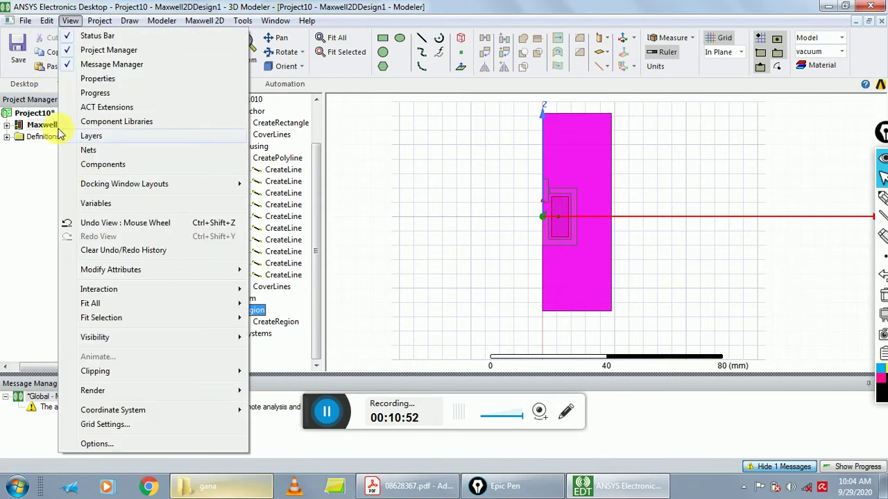
mouse_move(46, 16)
mouse_move(196, 257)
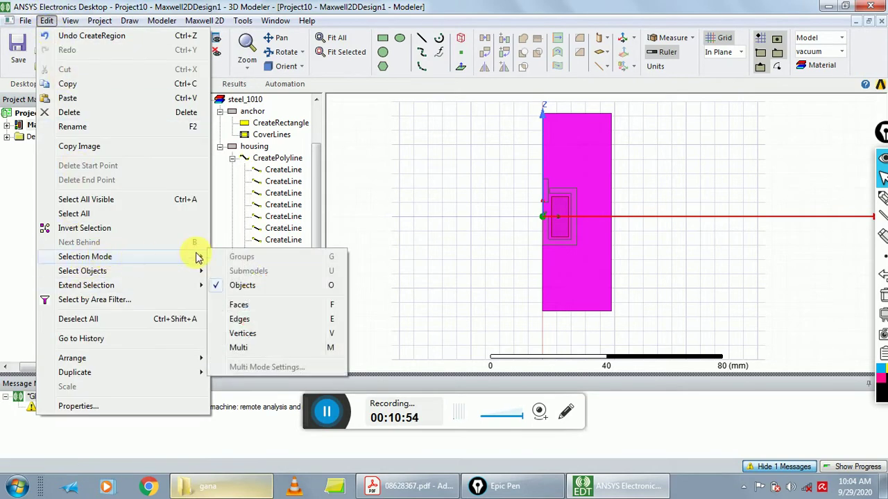
click(246, 323)
click(252, 310)
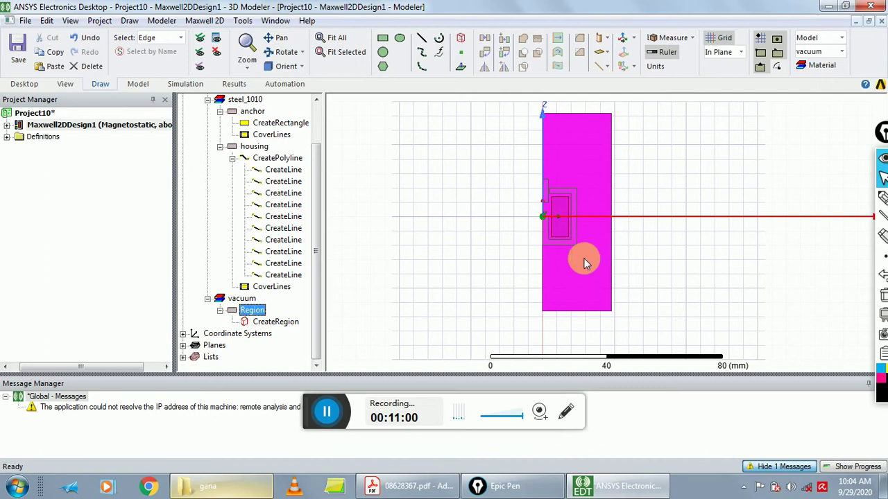
- Assign a vector potential boundary of 0 weber/m to the region's upper, outer and lower edges, leaving out the Z axis edge
click(569, 309)
click(587, 118)
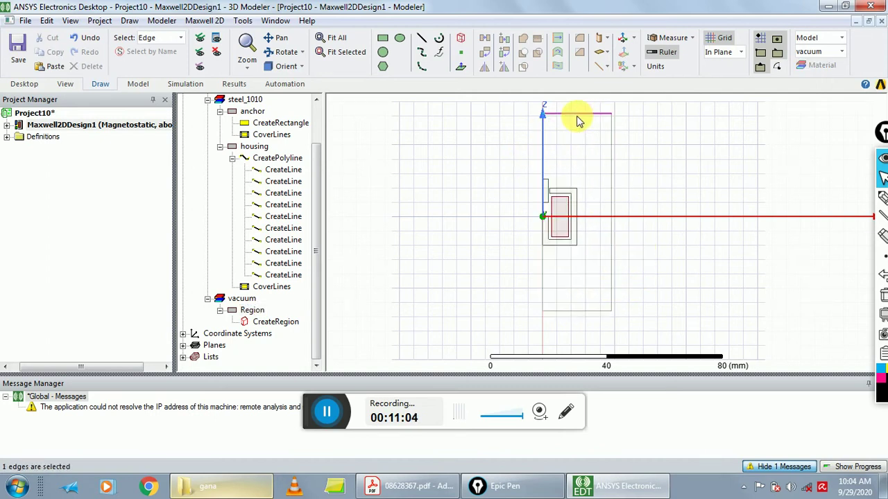
ctrl+click(611, 166)
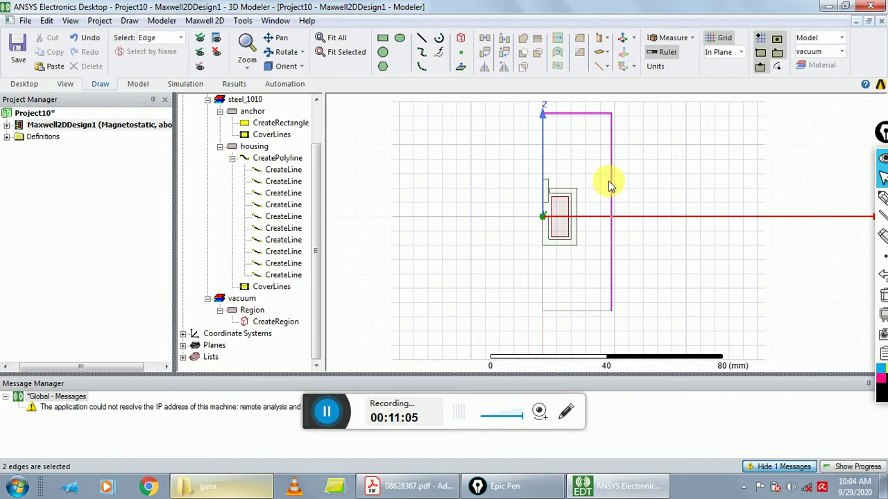
ctrl+click(584, 310)
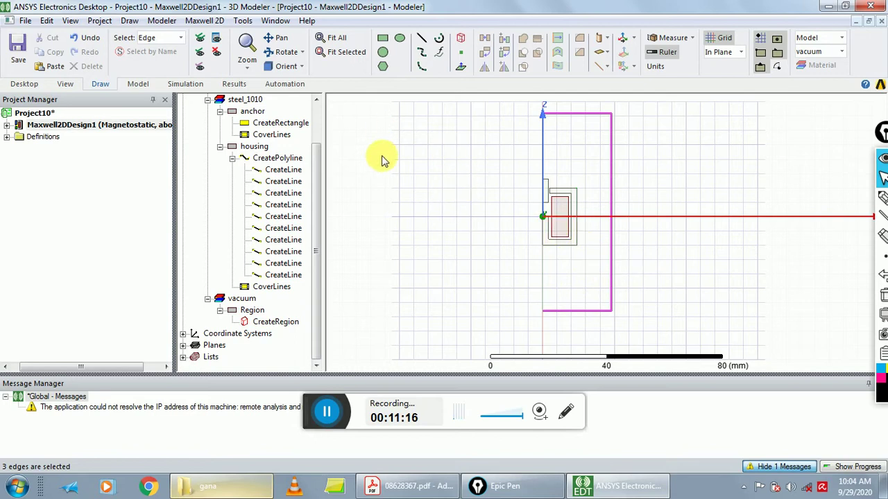
click(204, 20)
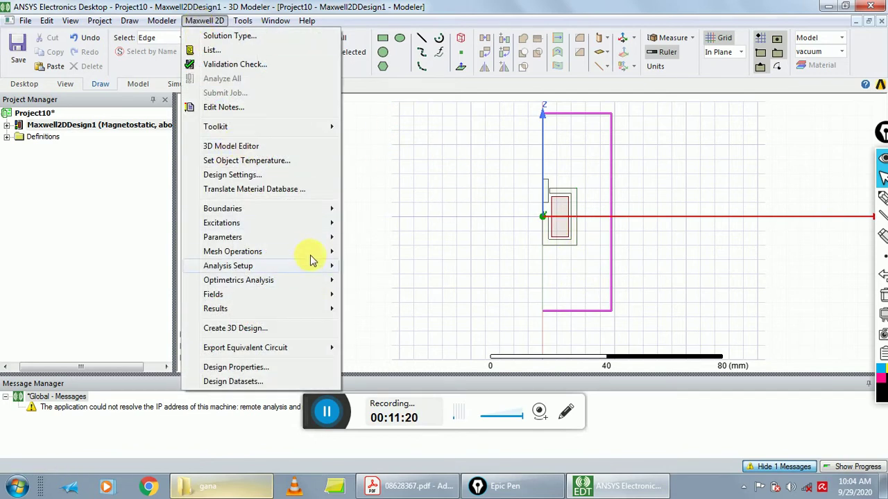
mouse_move(330, 208)
mouse_move(371, 208)
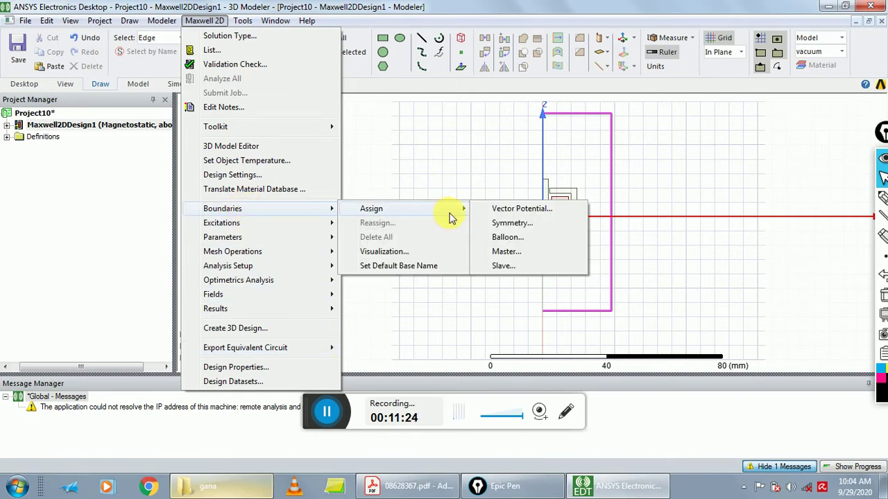
click(506, 207)
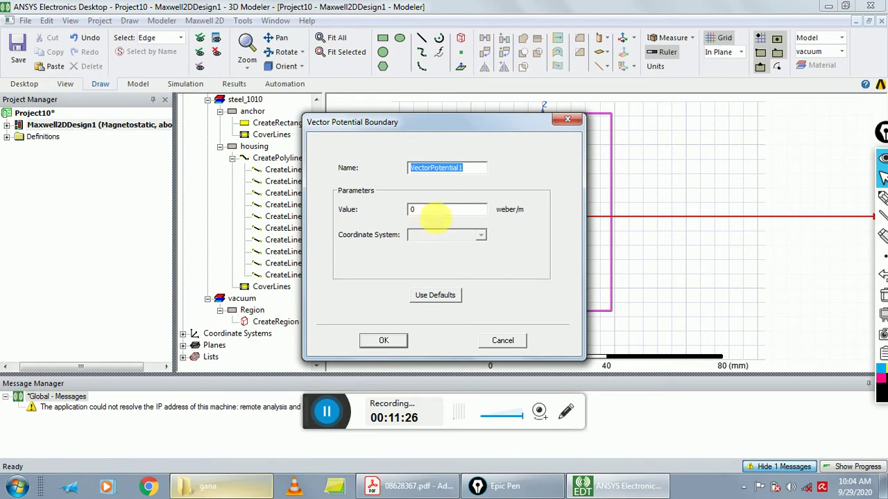
click(386, 339)
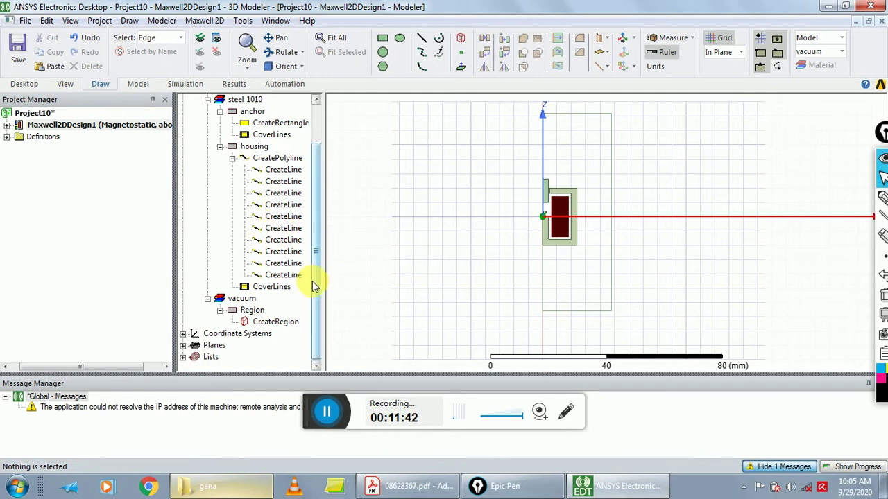
- Assign a force parameter to the anchor, keeping the default name Force1
drag(317, 198, 232, 163)
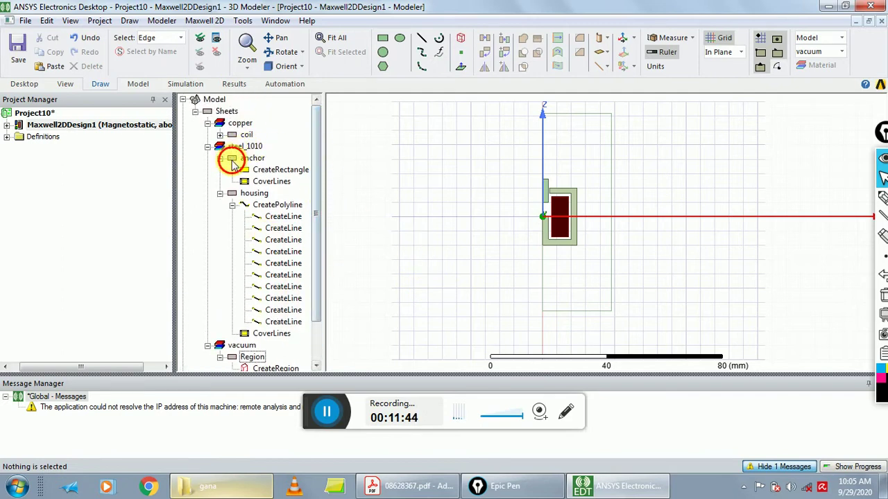
click(232, 163)
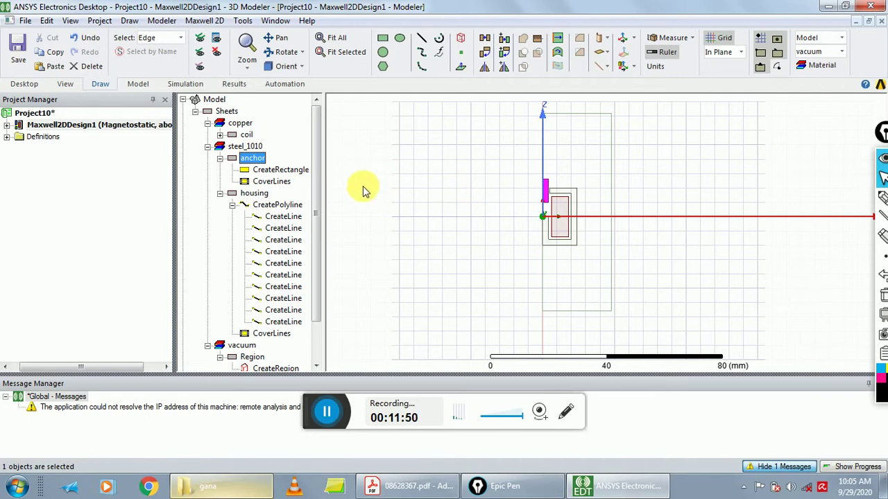
click(207, 21)
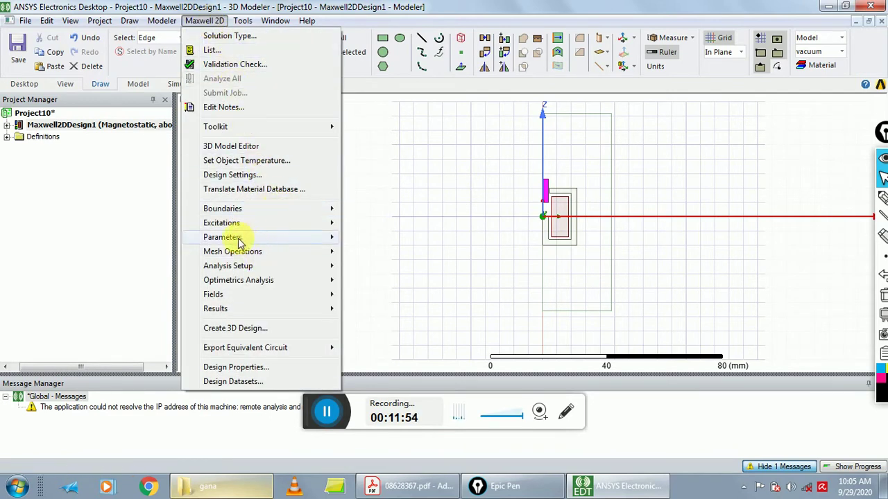
mouse_move(289, 239)
mouse_move(369, 238)
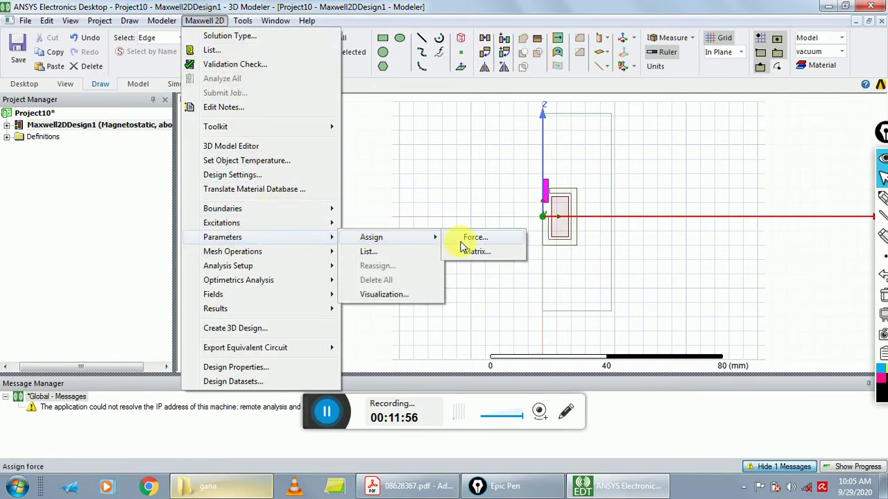
click(469, 238)
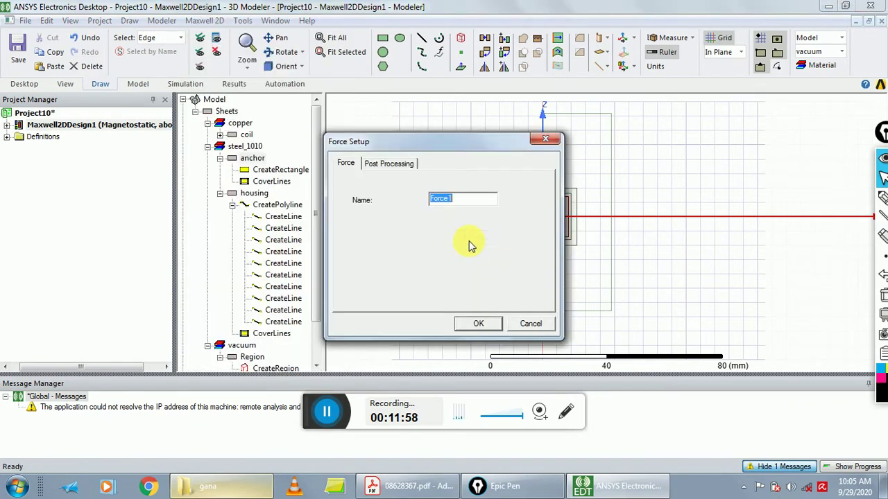
click(475, 324)
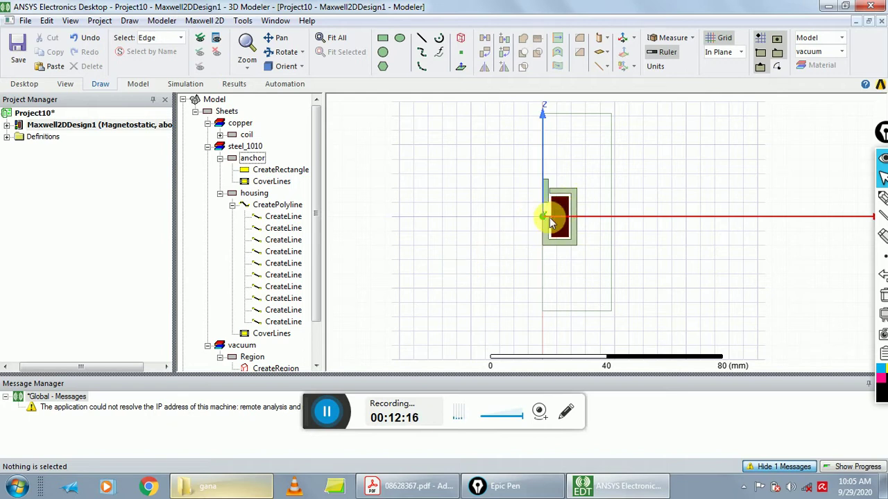
- Close the Message Manager to give the modelling view more room
scroll(483, 219, up, 2)
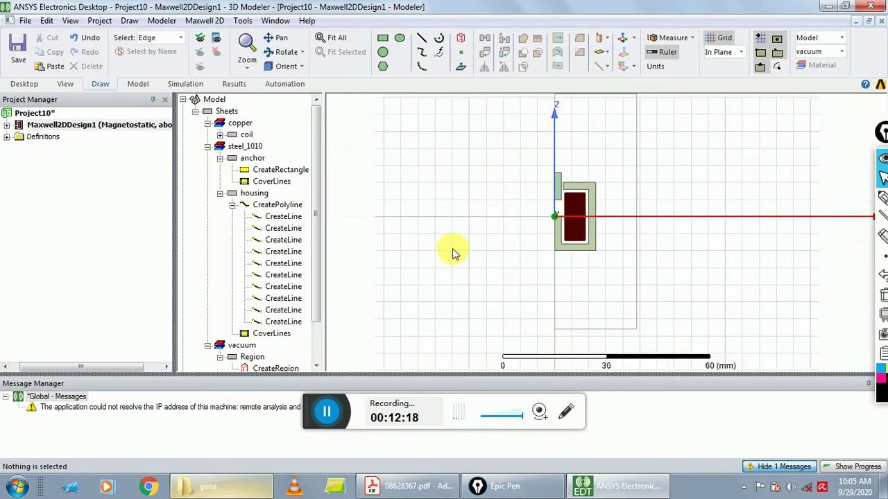
mouse_move(882, 199)
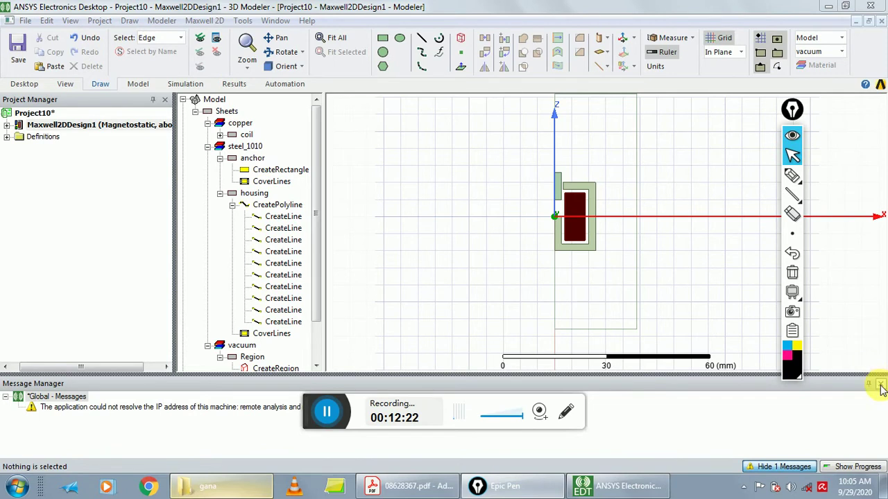
click(880, 383)
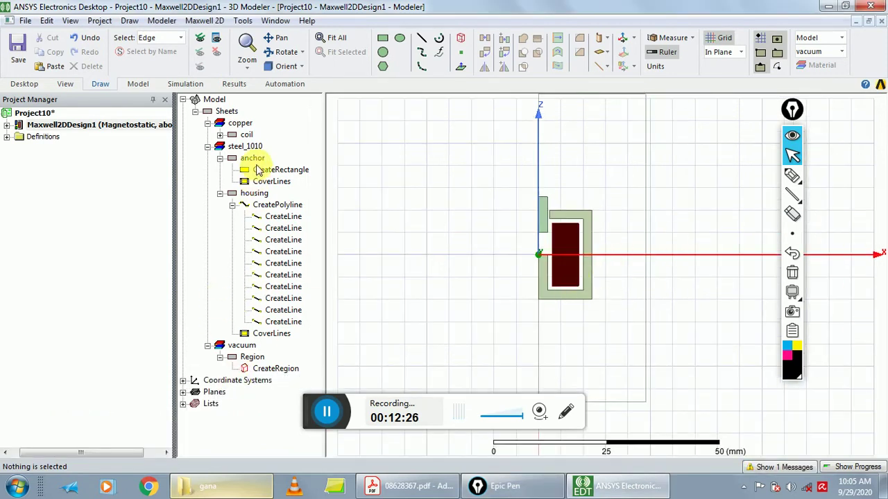
- Assign a current excitation of 1010 A with positive reference direction to the coil, named Current1
click(246, 134)
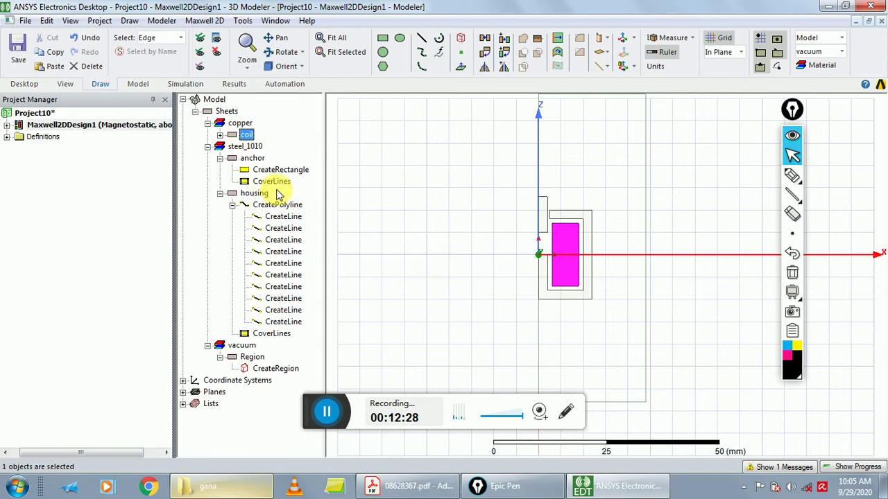
click(216, 21)
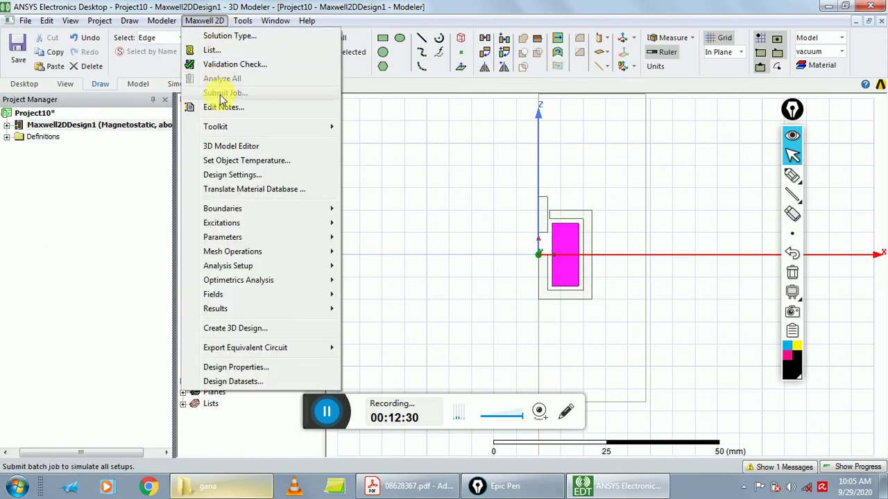
mouse_move(346, 225)
mouse_move(397, 227)
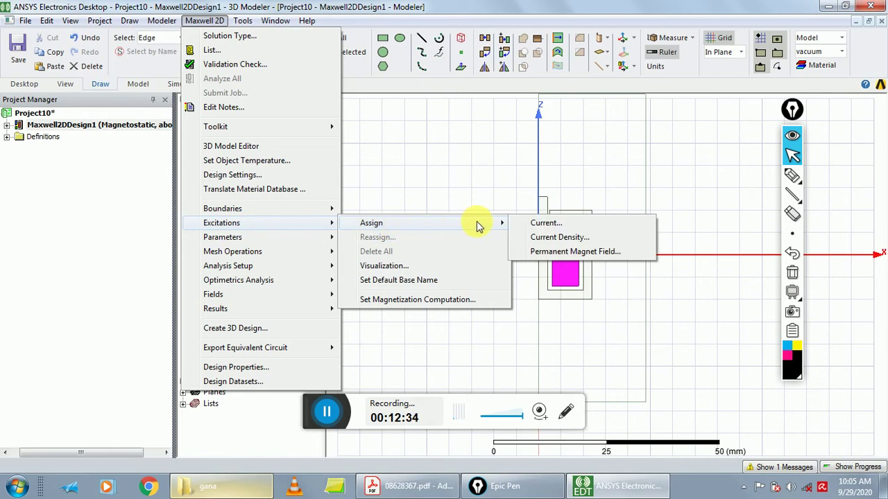
click(541, 224)
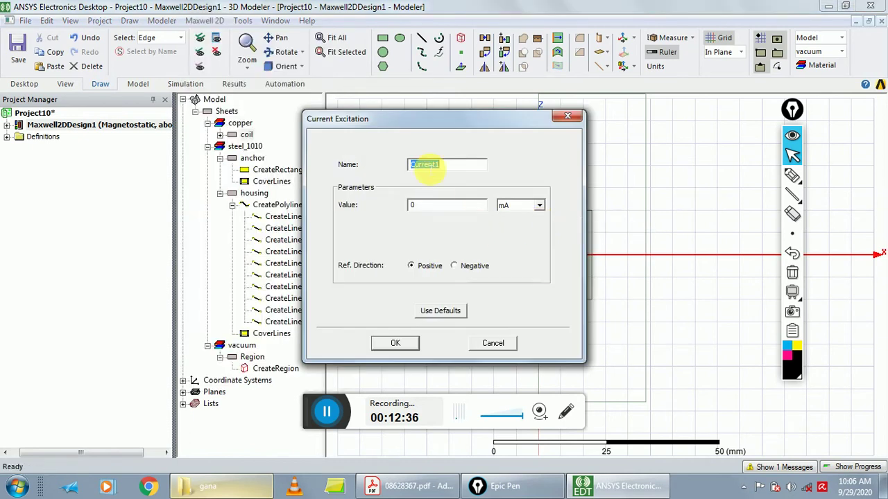
double_click(445, 204)
text(1)
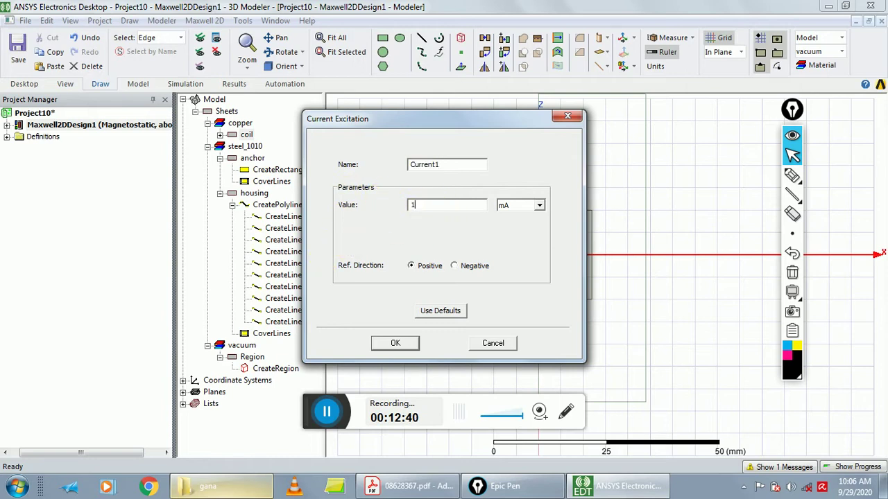
text(1010)
click(539, 205)
click(513, 254)
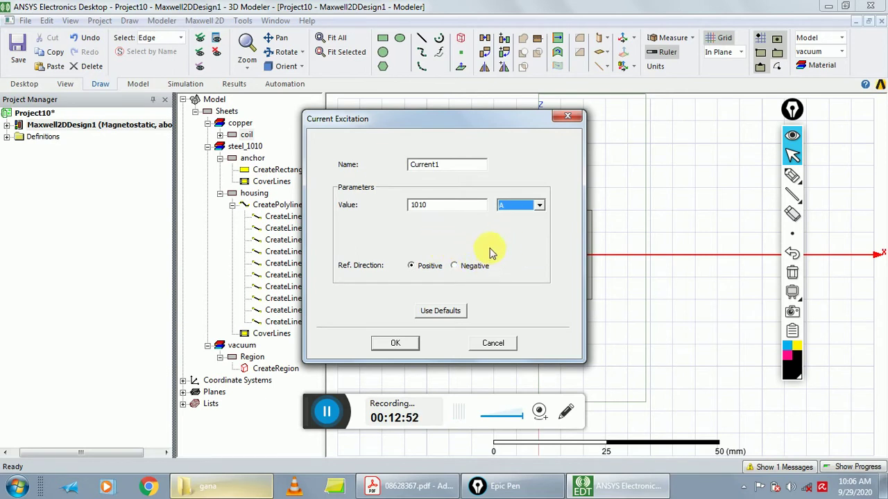
click(395, 343)
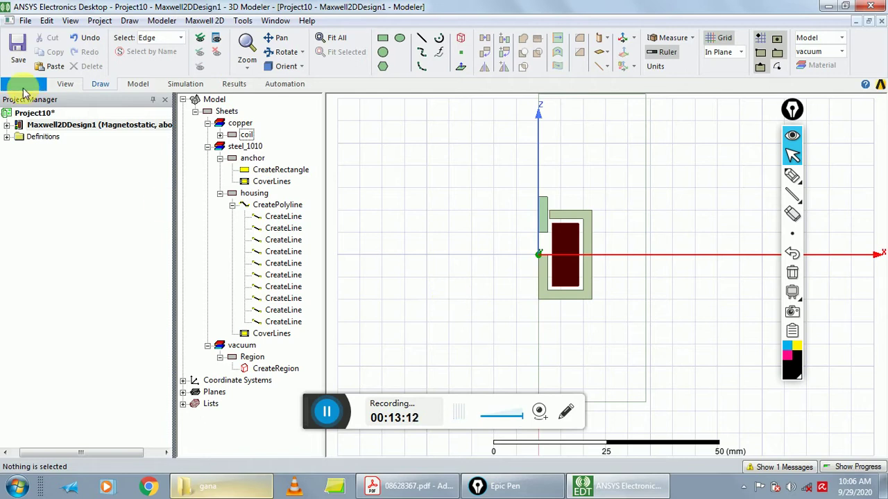
- Expand the design's excitations and review the settings of Current1, closing them without changes
click(7, 124)
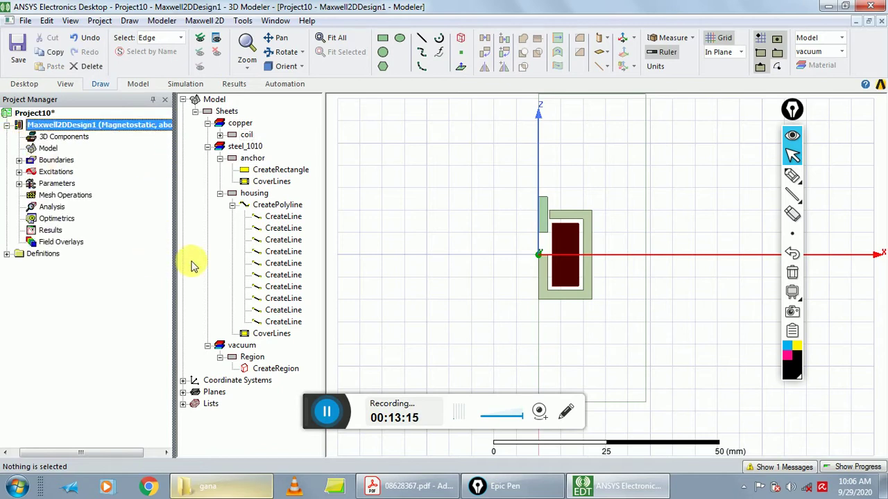
click(19, 171)
click(61, 183)
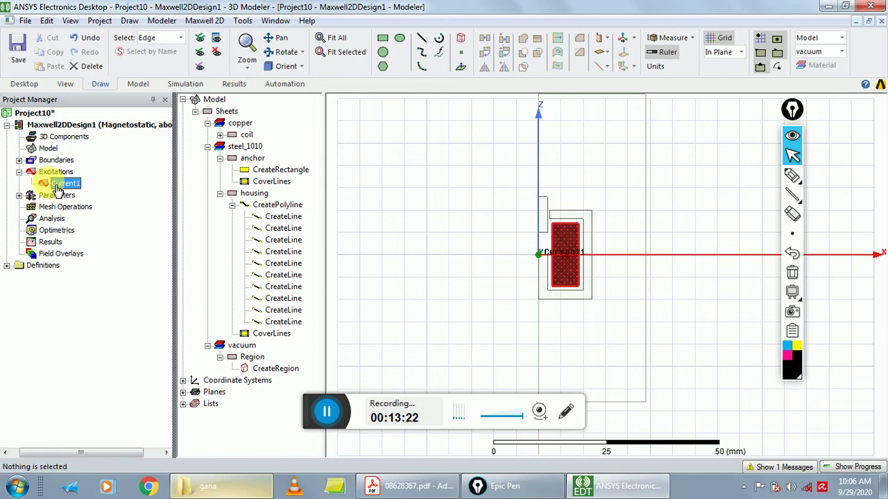
double_click(58, 184)
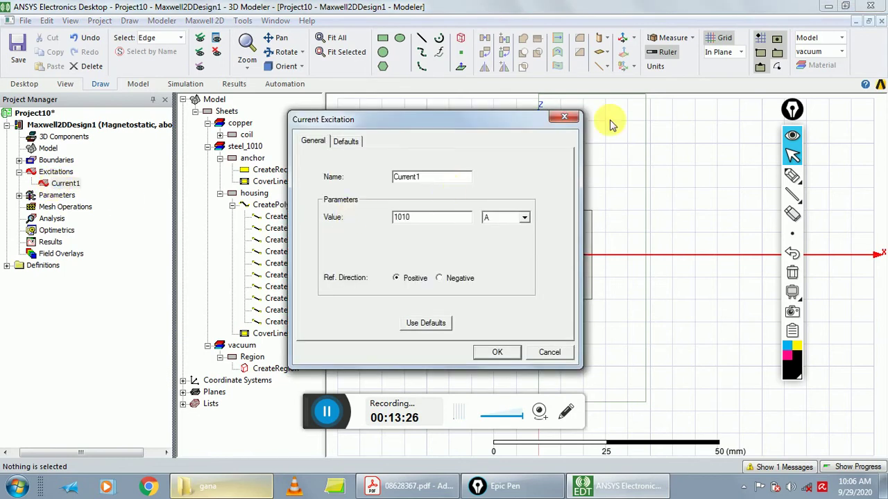
click(564, 116)
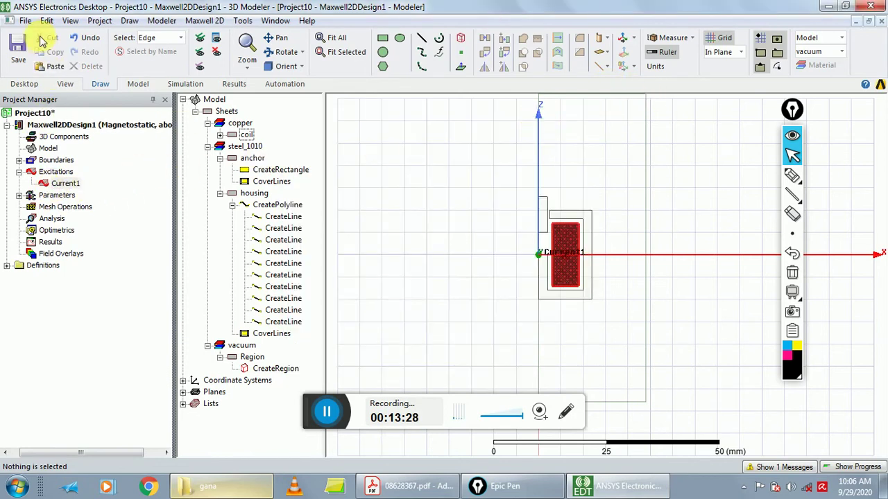
right_click(42, 173)
click(37, 184)
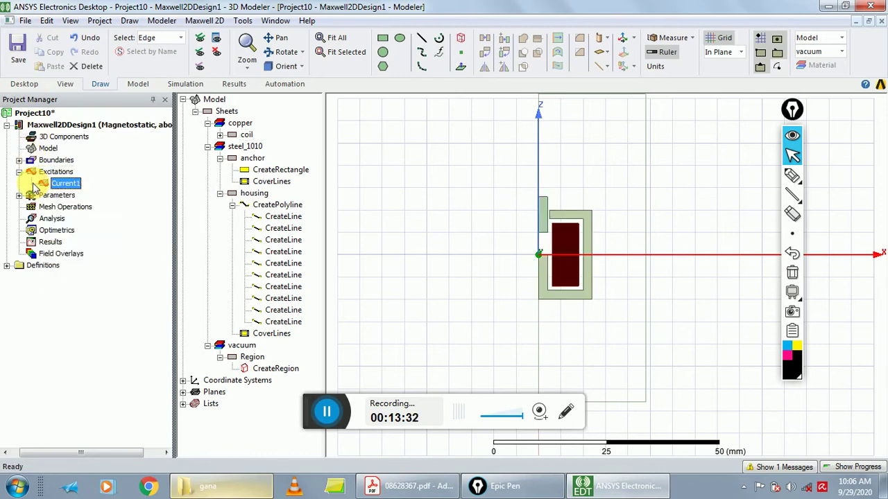
right_click(50, 187)
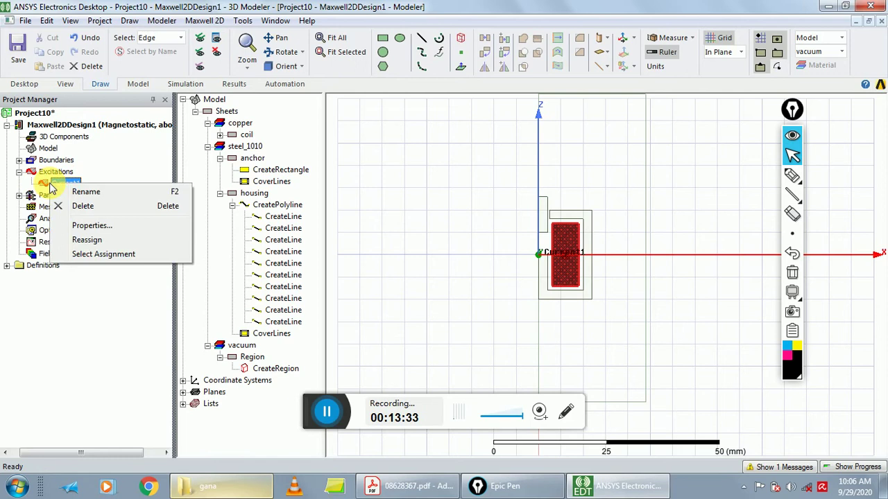
click(90, 225)
click(571, 122)
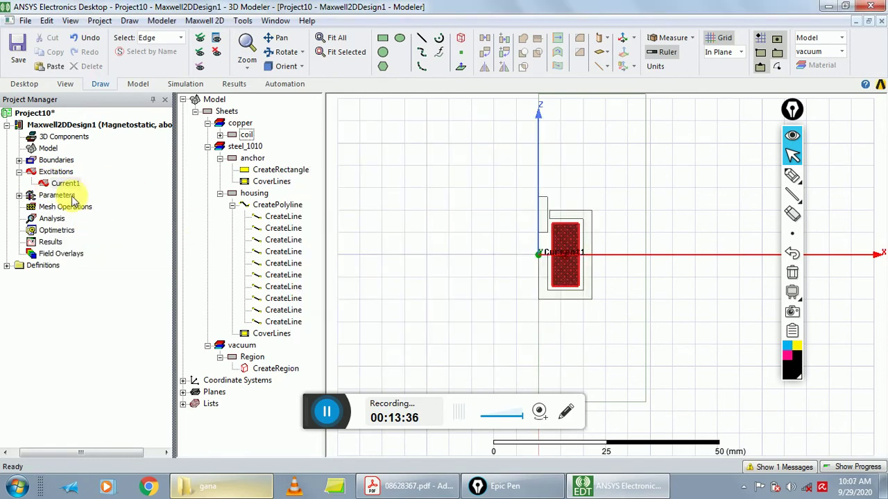
- Show the Properties window for Current1 and enlarge it so all its rows fit
click(63, 183)
click(46, 20)
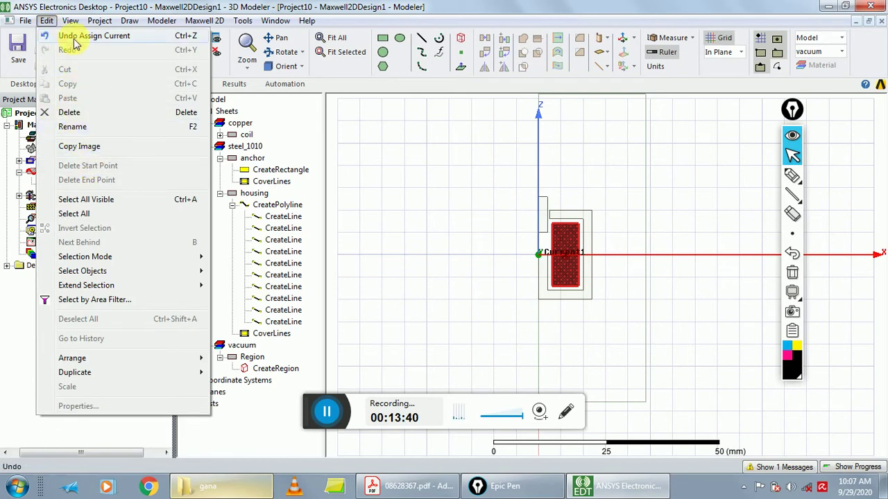
mouse_move(70, 20)
click(101, 79)
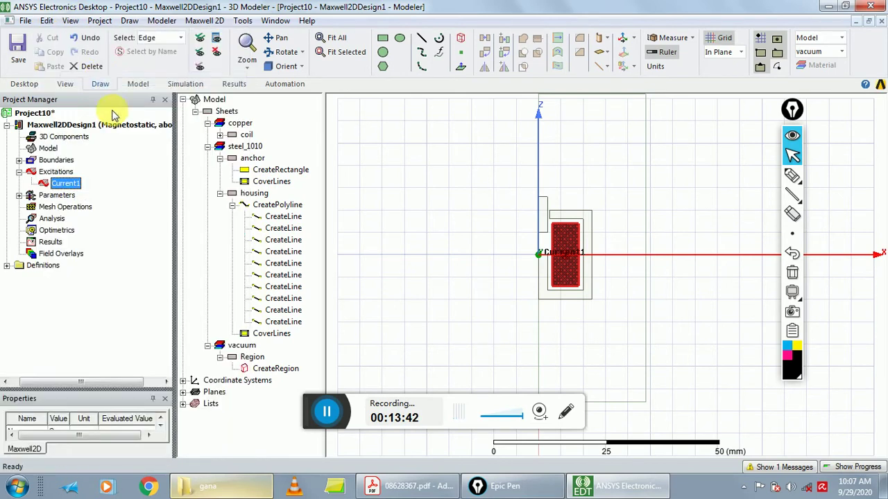
drag(100, 398, 110, 313)
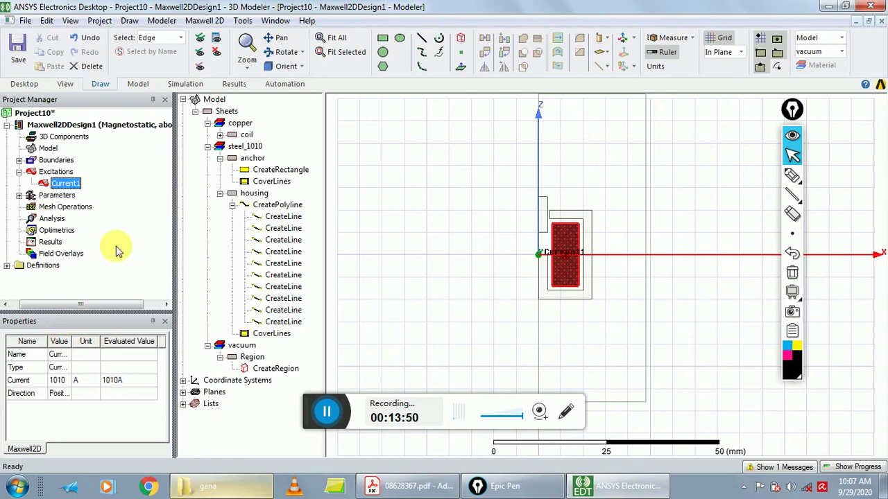
click(70, 21)
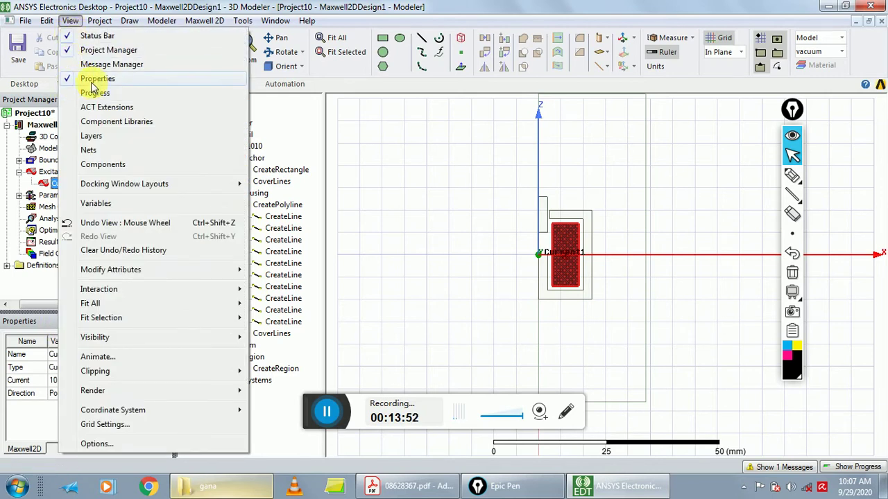
click(27, 324)
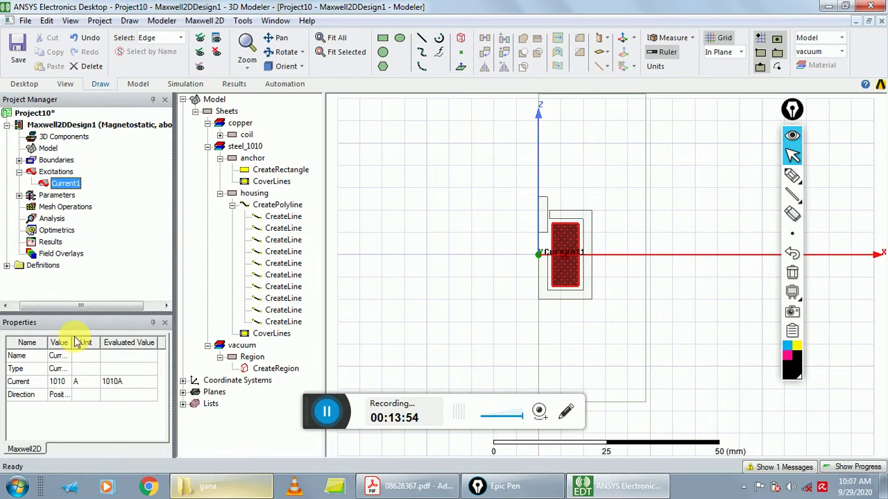
- Set the current of Current1 to a new variable Amp_1 with unit type Current and value 1010 A
click(59, 384)
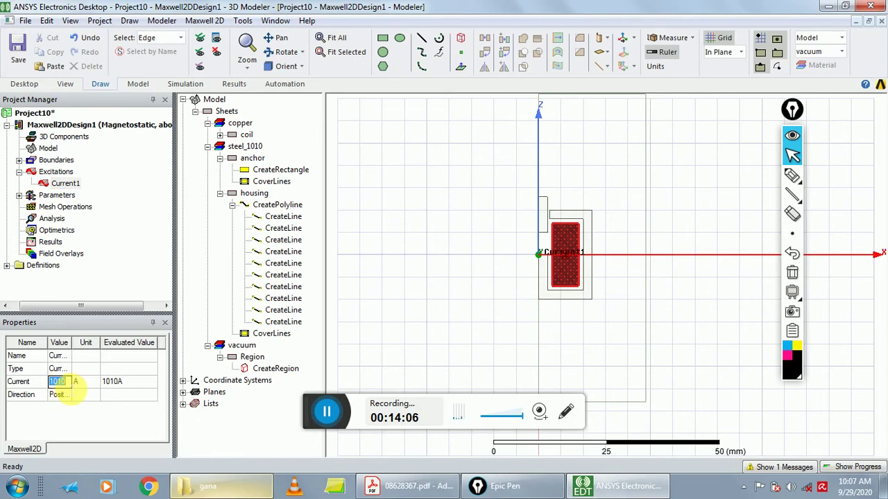
text(A)
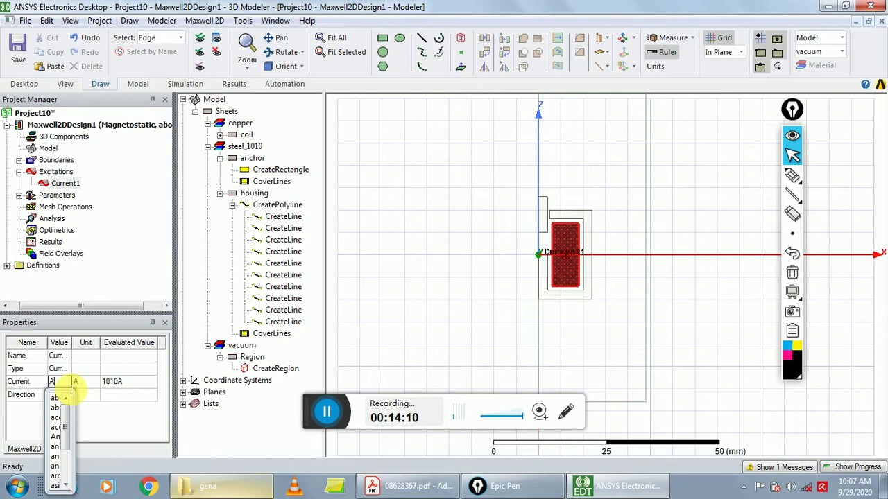
text(mp_)
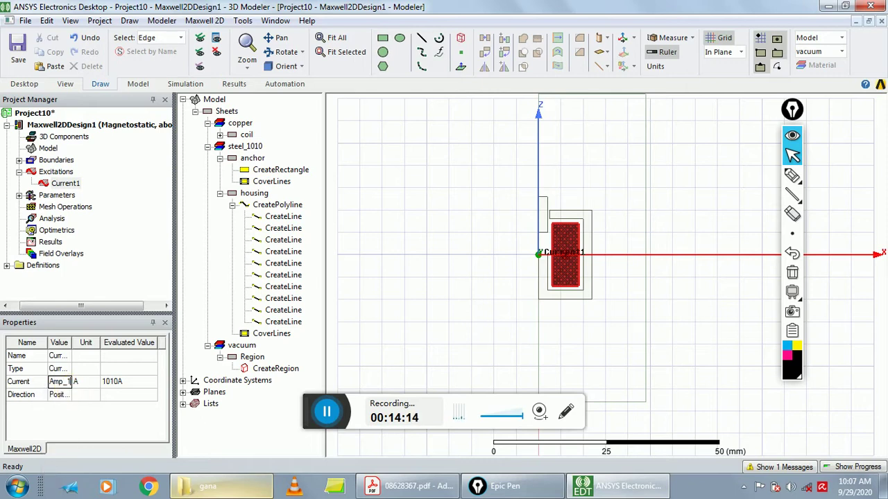
click(72, 392)
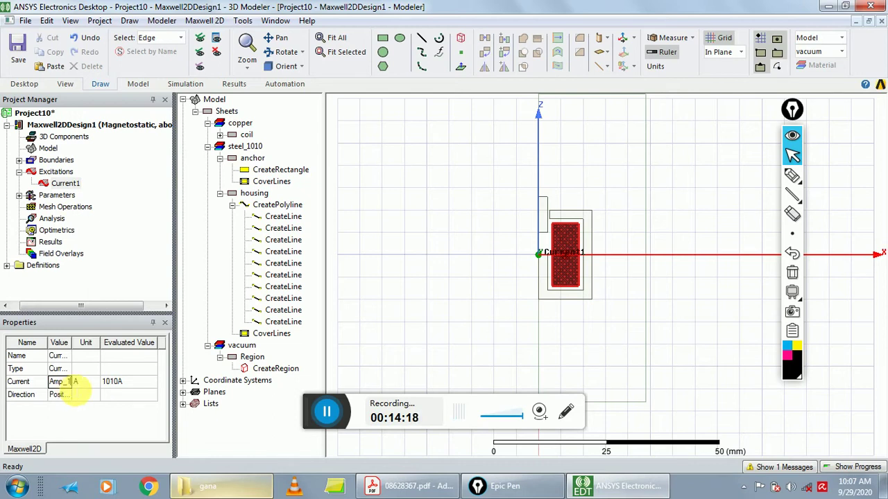
click(103, 399)
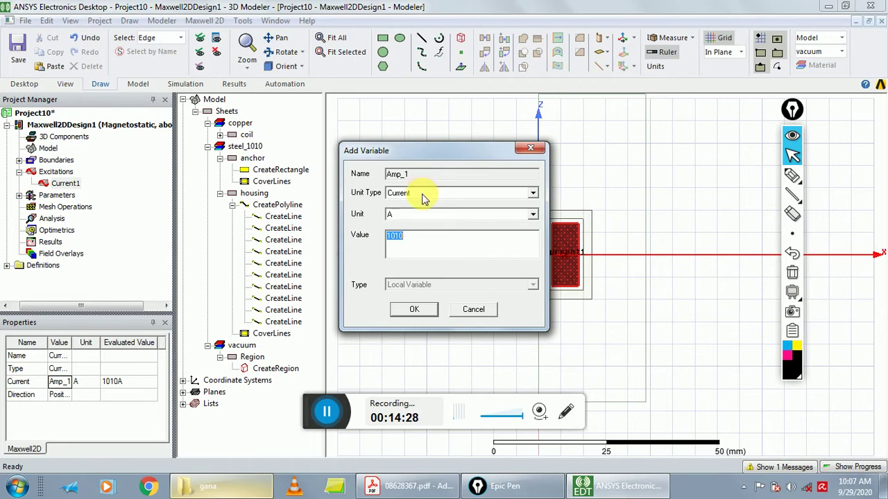
click(417, 314)
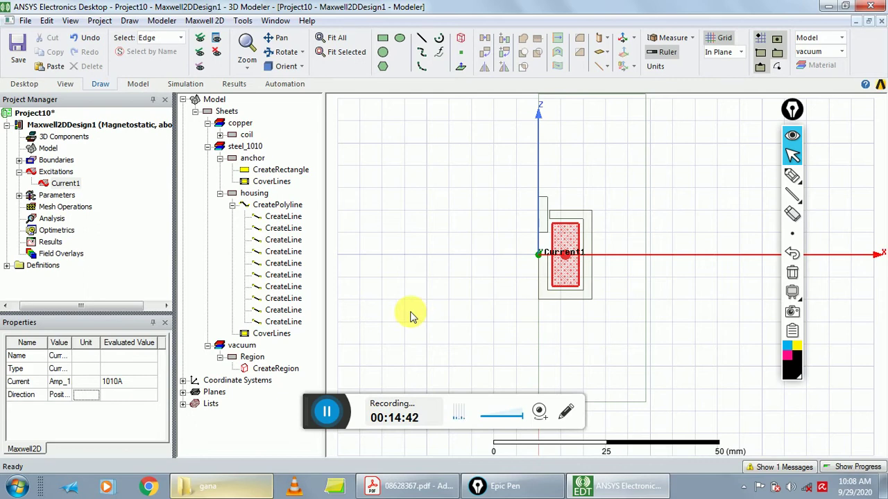
- Review the anchor's attribute properties and close them without changes
click(252, 159)
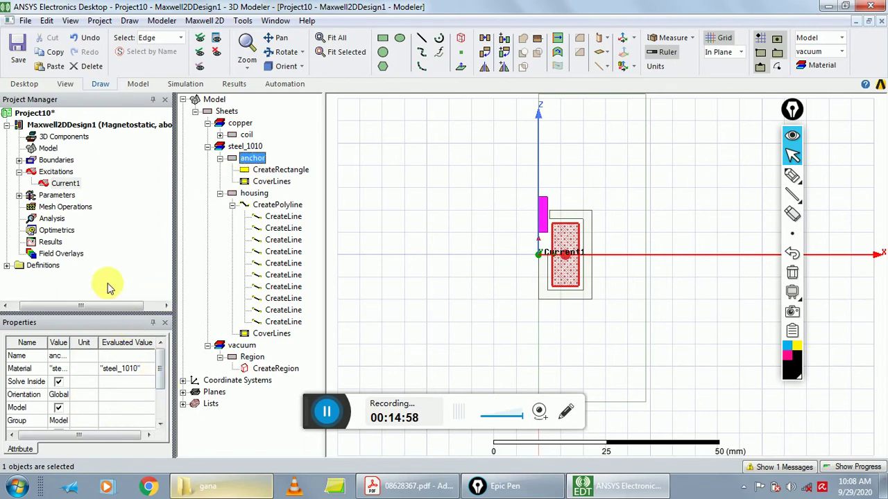
click(242, 159)
double_click(242, 159)
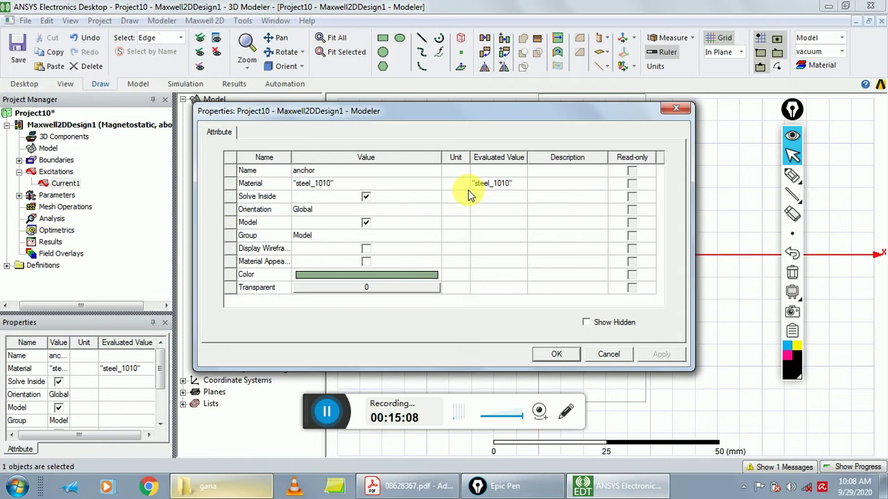
click(675, 108)
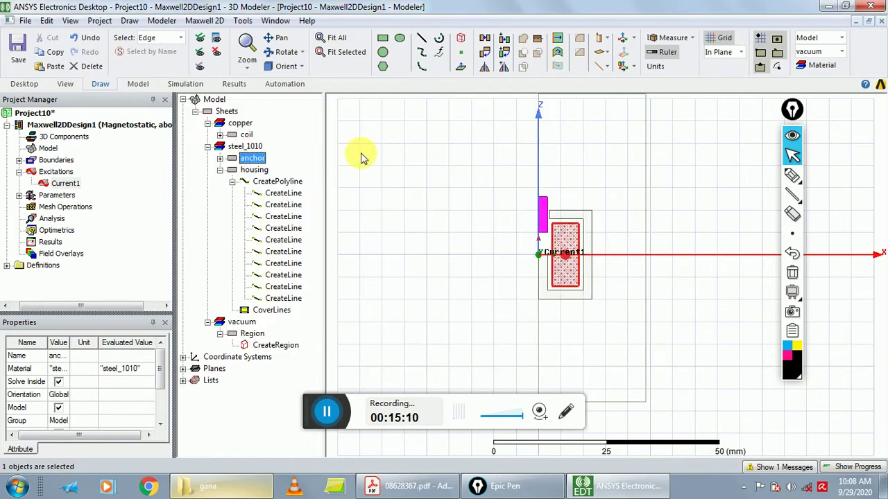
- Set the position of the anchor's CreateRectangle operation to 0, 0, 13mm-move, introducing the variable move
click(219, 158)
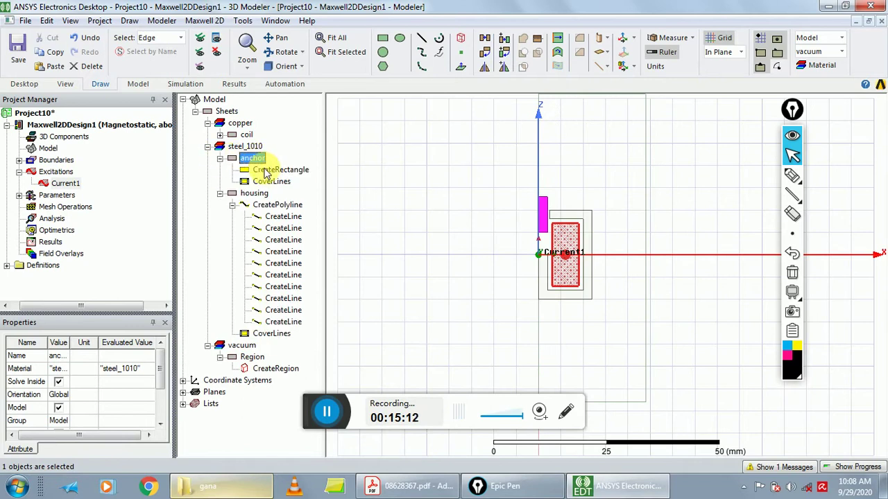
double_click(267, 171)
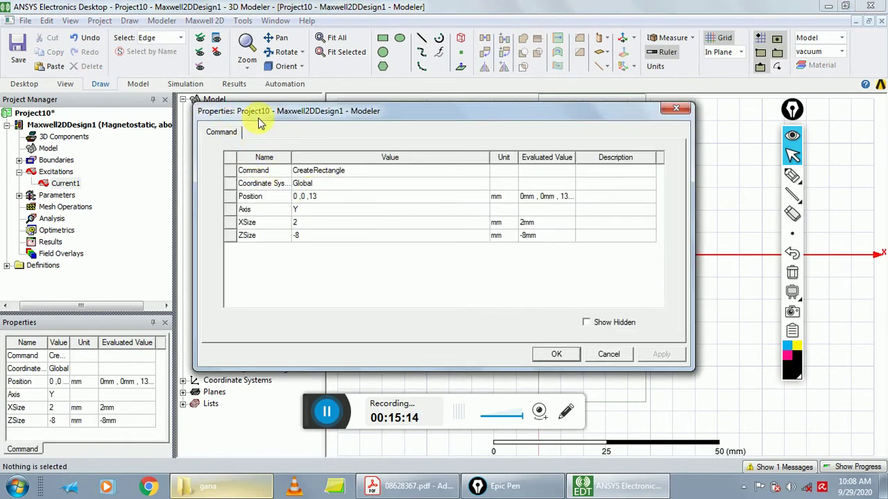
drag(312, 114, 560, 186)
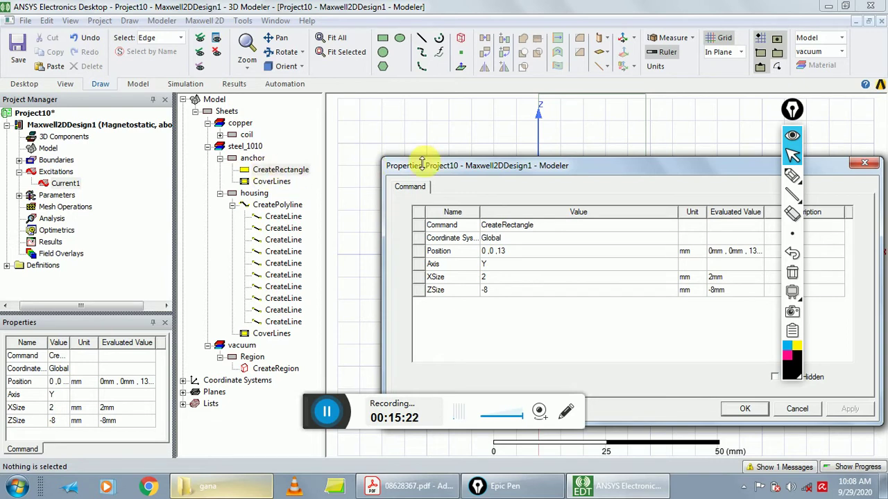
drag(422, 164, 271, 132)
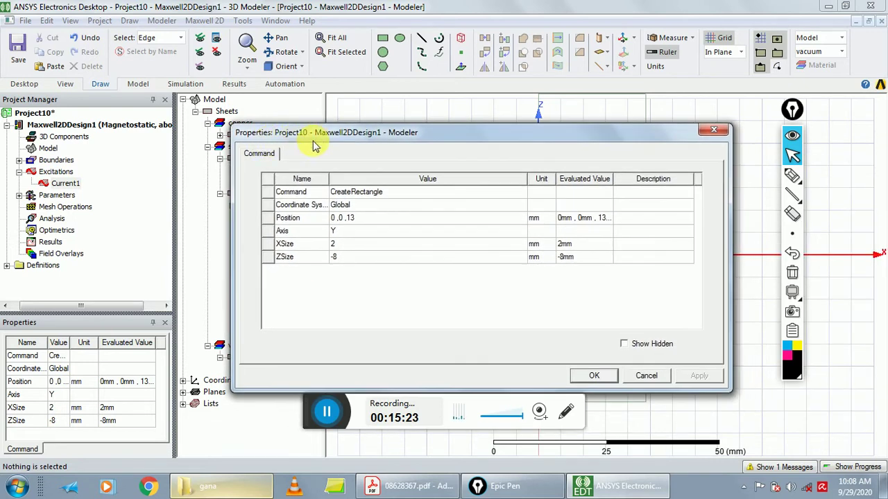
click(362, 216)
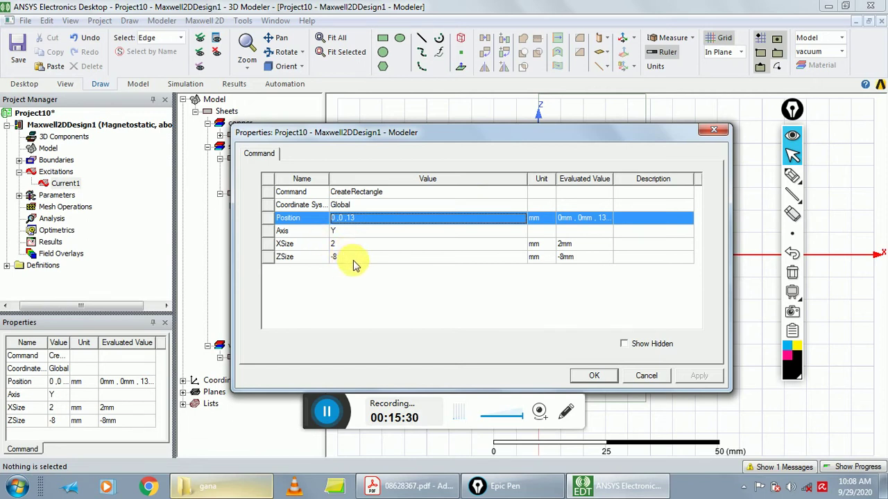
click(372, 220)
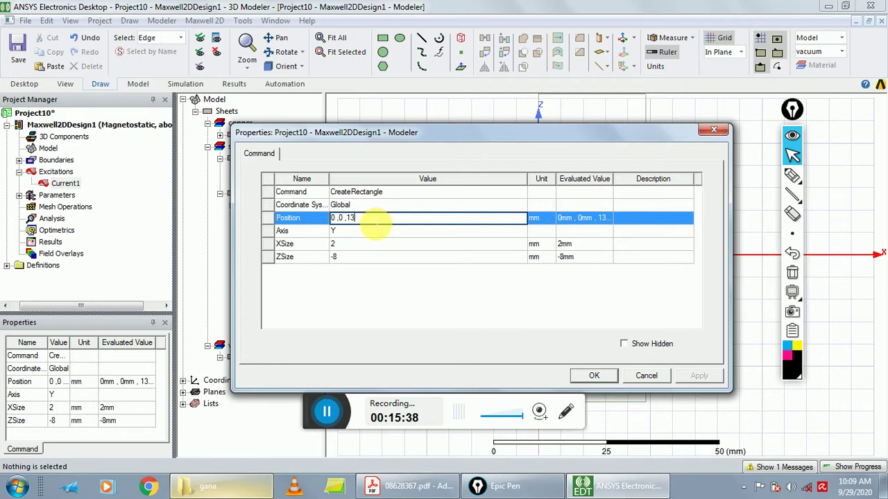
text(3mm-)
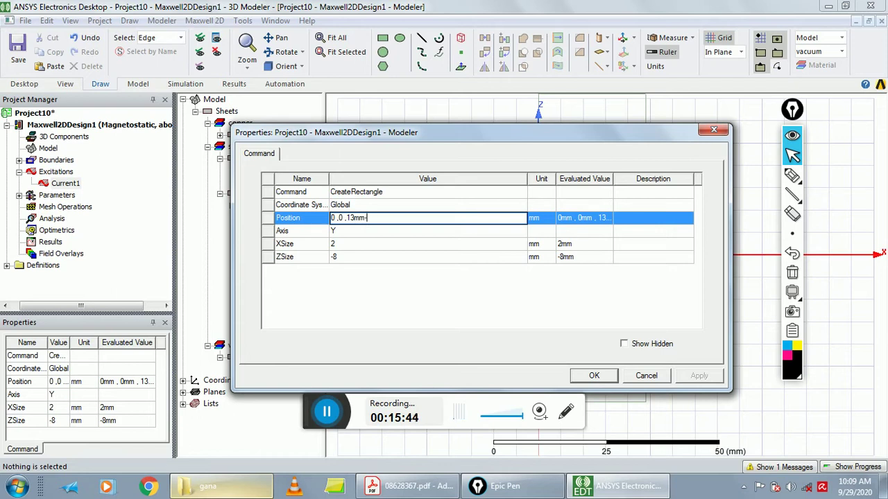
text(move)
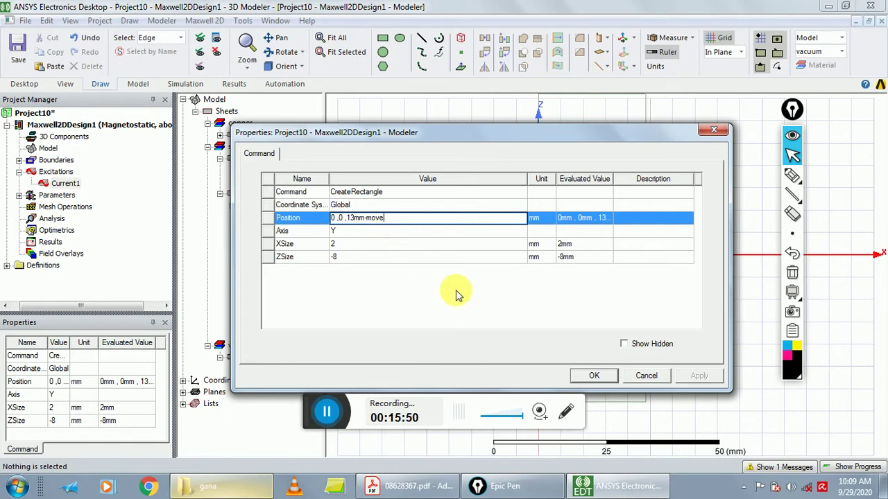
click(594, 376)
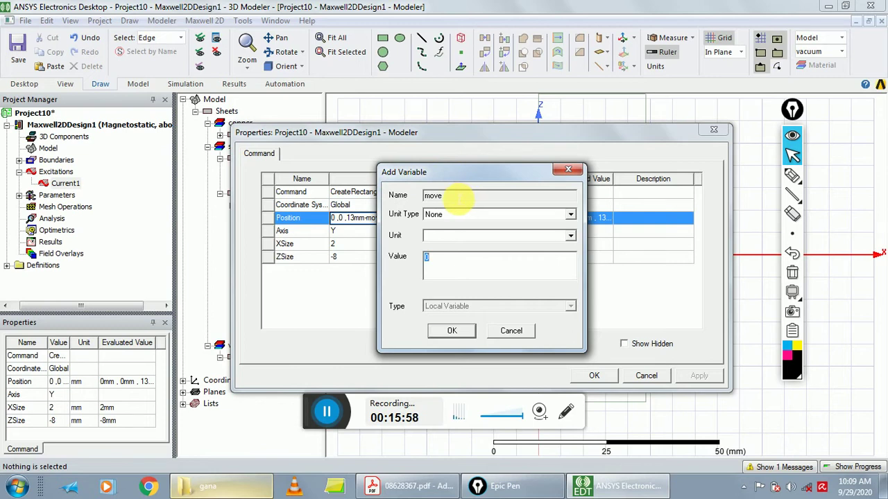
- Define the variable move as a Length in mm with value 0 and apply the anchor rectangle's parametric position
click(489, 214)
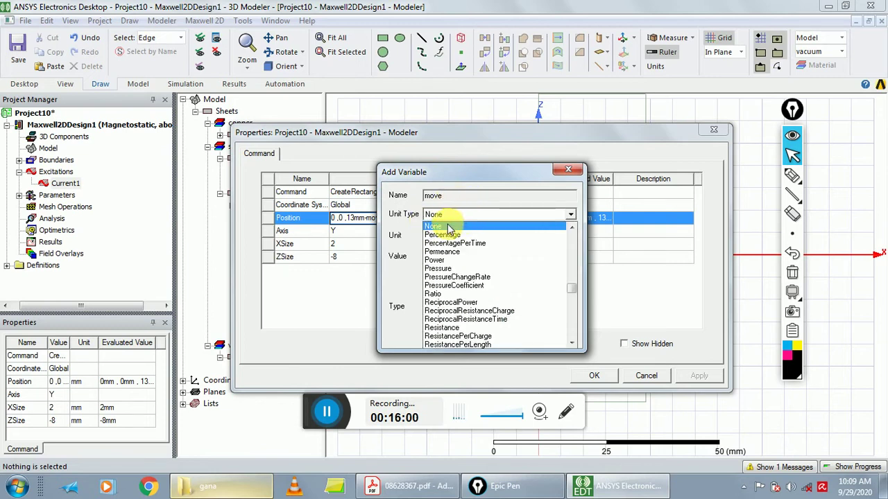
scroll(465, 288, down, 15)
scroll(465, 290, down, 6)
scroll(457, 293, up, 10)
scroll(458, 290, up, 20)
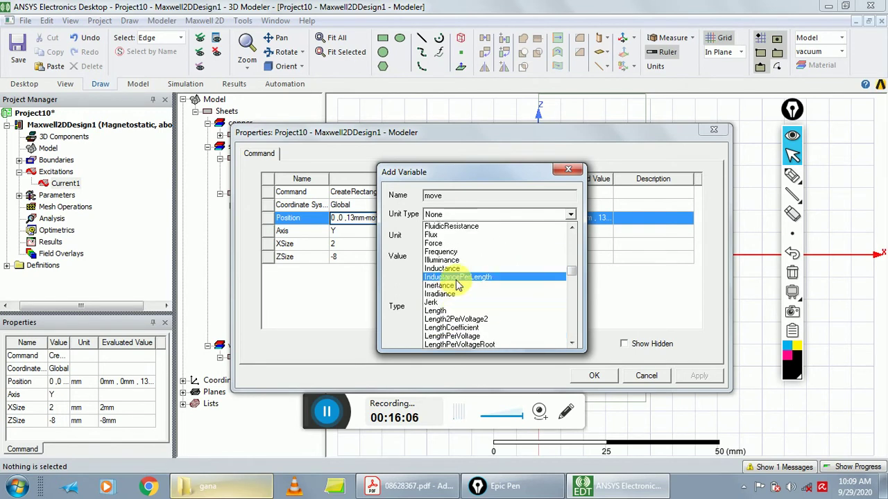
click(450, 311)
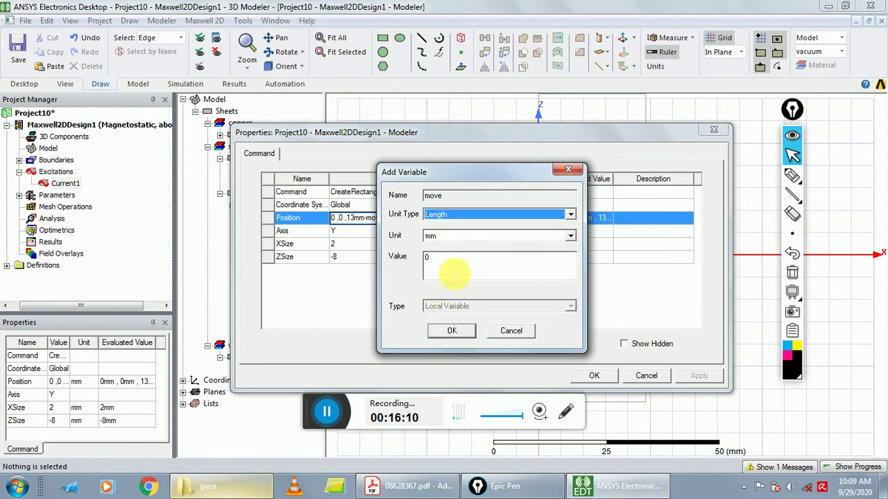
click(462, 331)
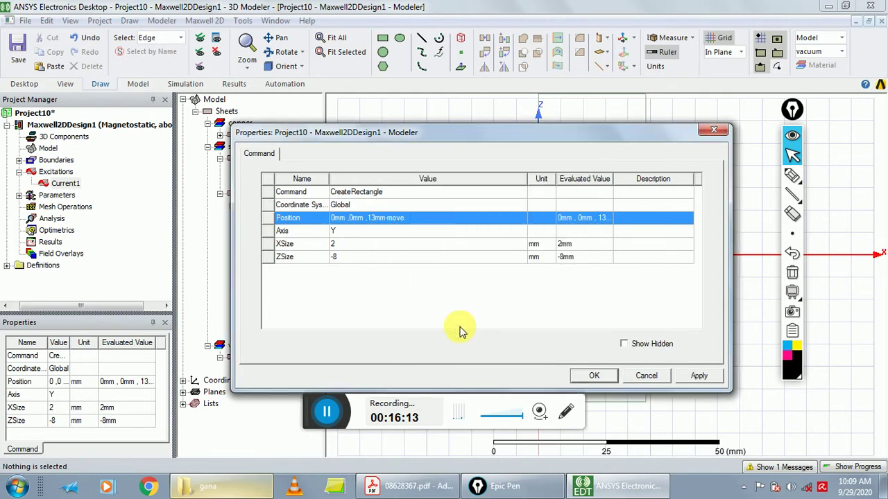
click(600, 376)
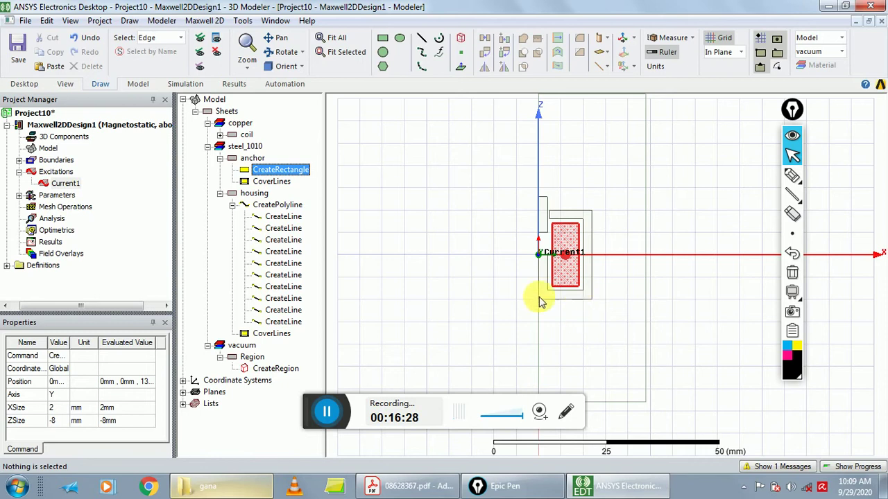
- Add solution setup Setup1 with a maximum of 16 passes and a percent error of 0.11
right_click(55, 219)
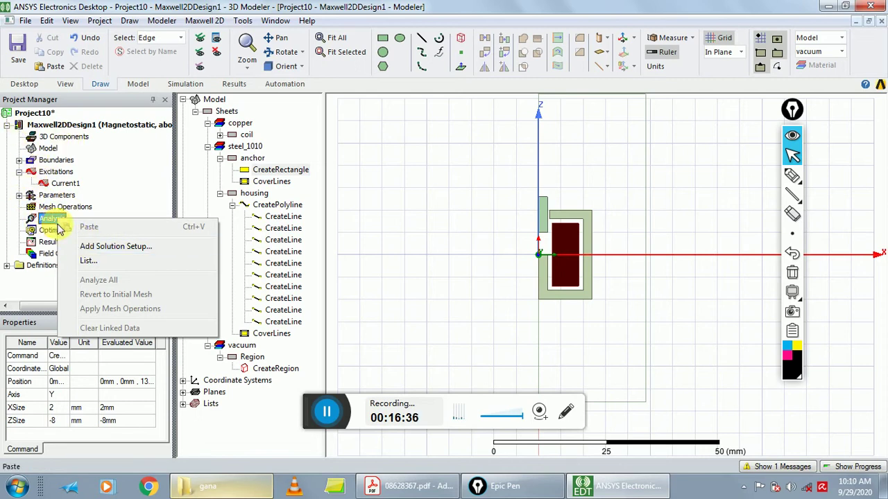
click(97, 250)
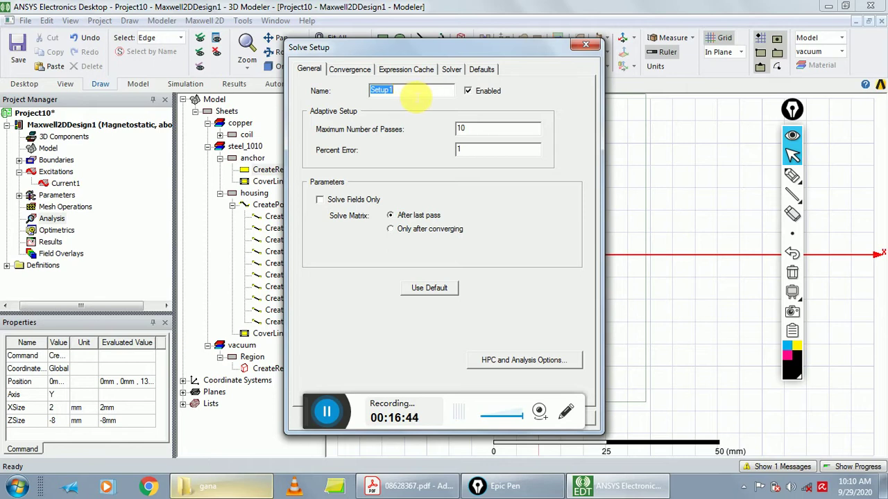
click(476, 129)
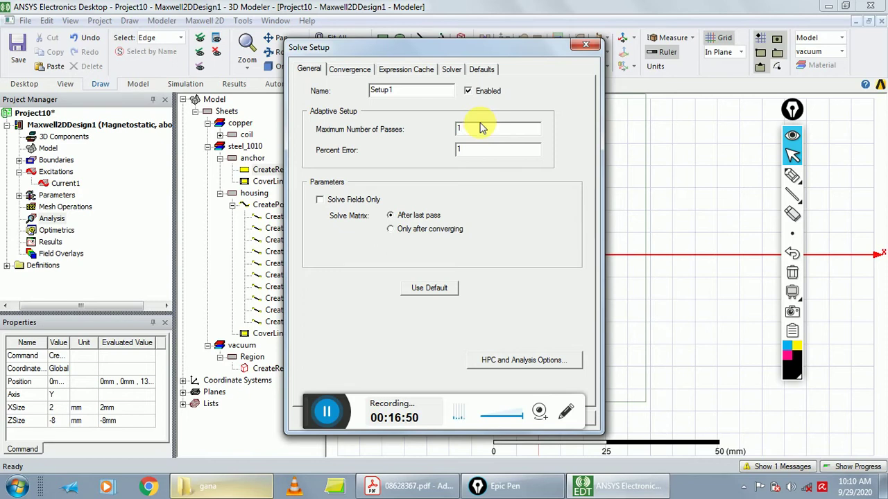
text(6)
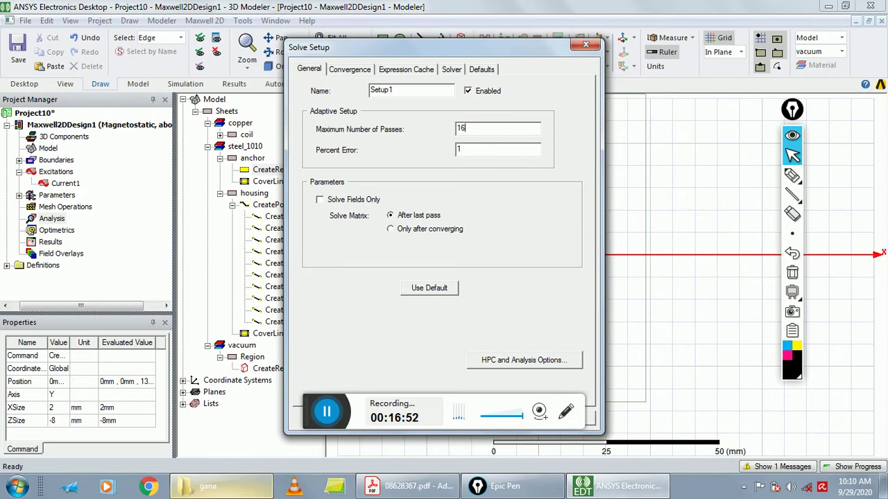
click(494, 151)
text(0.11)
- Set the solver's nonlinear residual to 1e-6 and confirm the solution setup
click(451, 69)
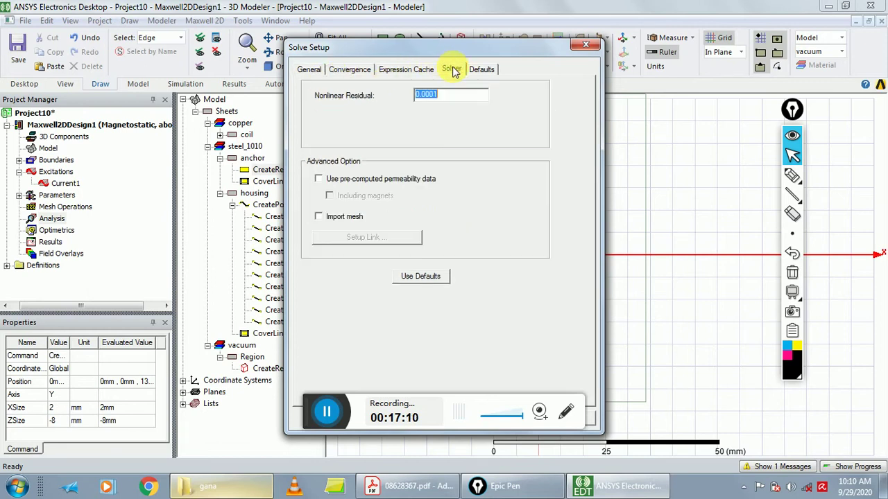
key(BackSpace)
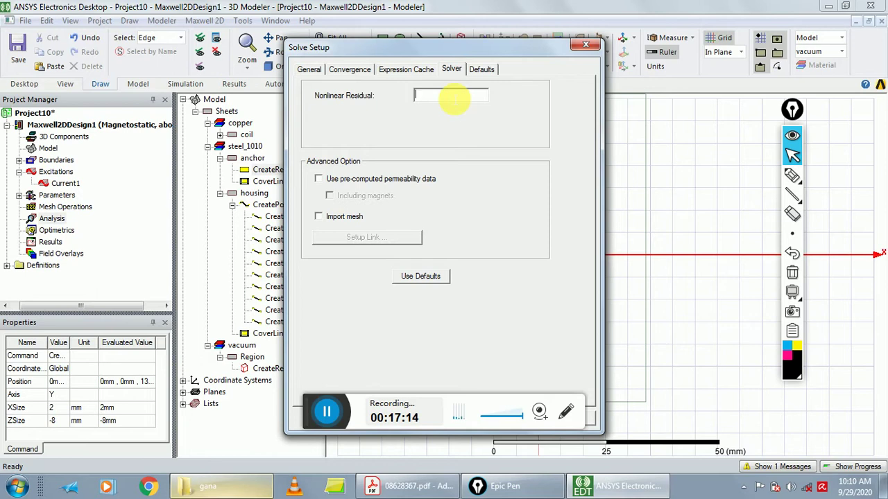
text(1e-6)
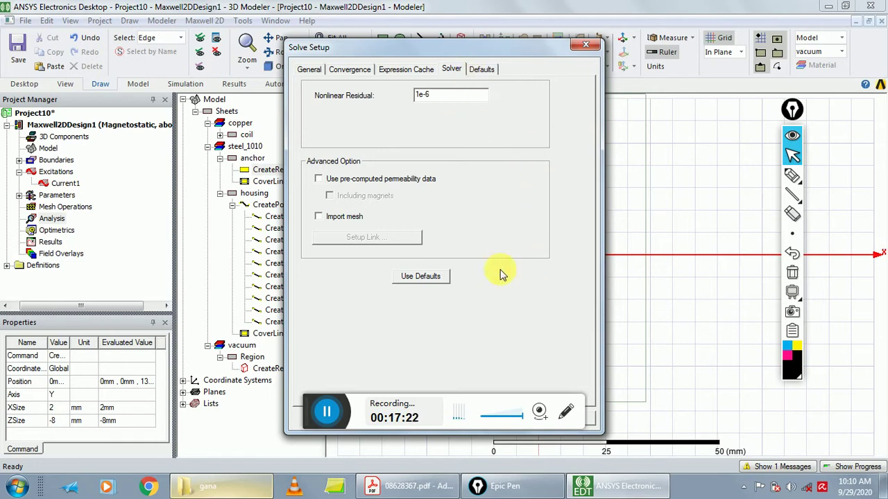
drag(447, 47, 645, 44)
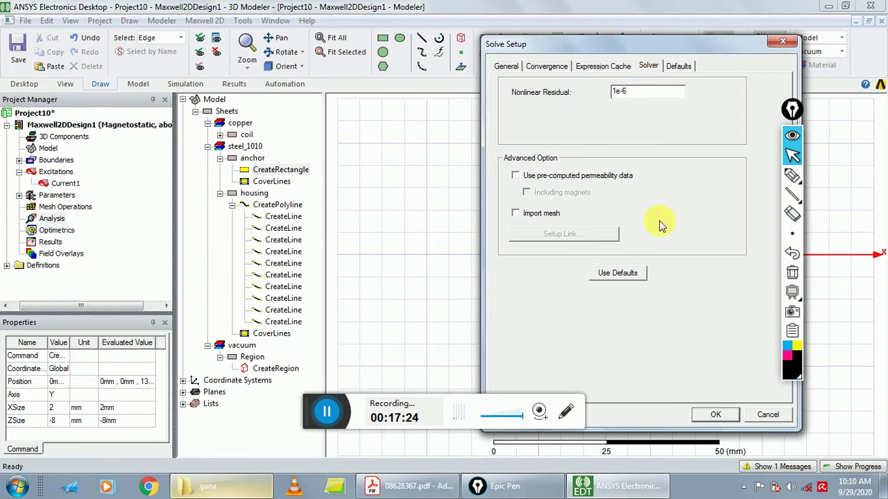
click(716, 416)
- Run the validation check on the Maxwell 2D design, review its items and close it
click(206, 21)
click(222, 64)
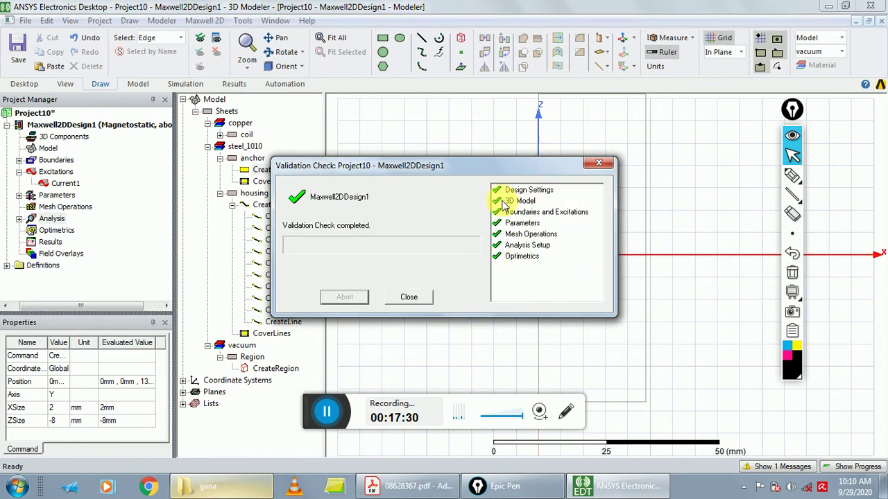
drag(477, 171, 514, 102)
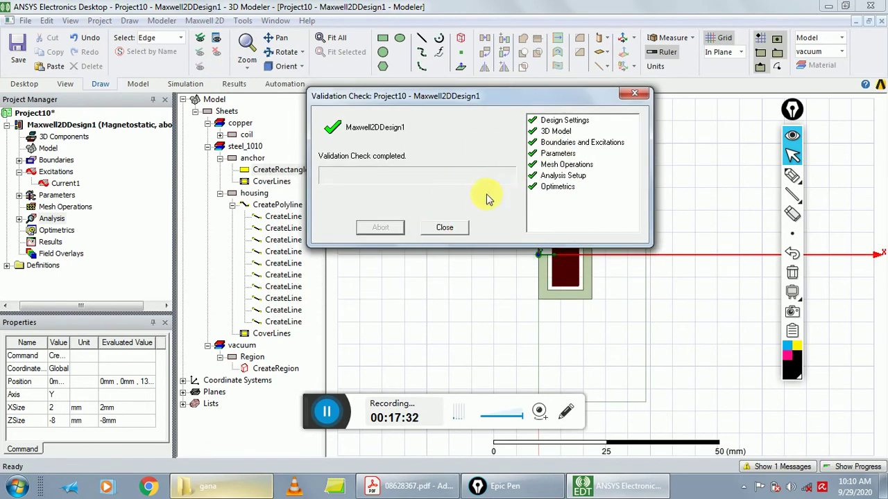
click(445, 229)
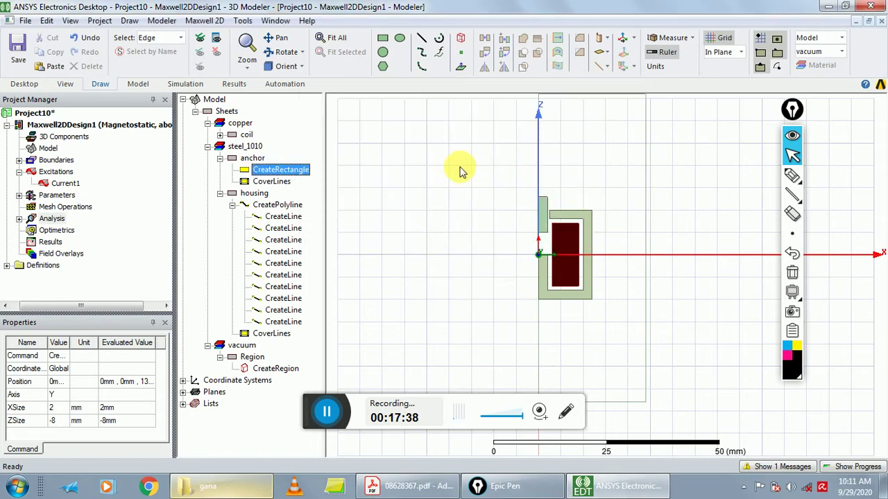
- Analyze the whole Maxwell 2D design, saving the project under the file name exp8
click(204, 21)
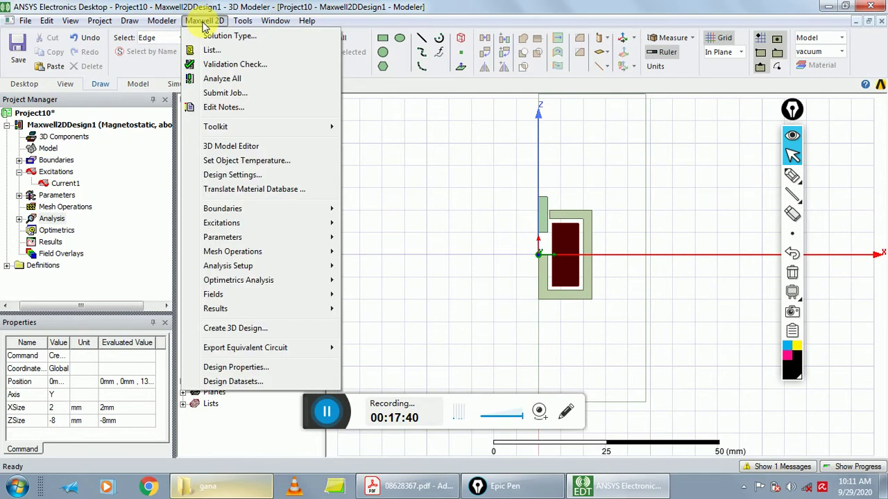
click(222, 79)
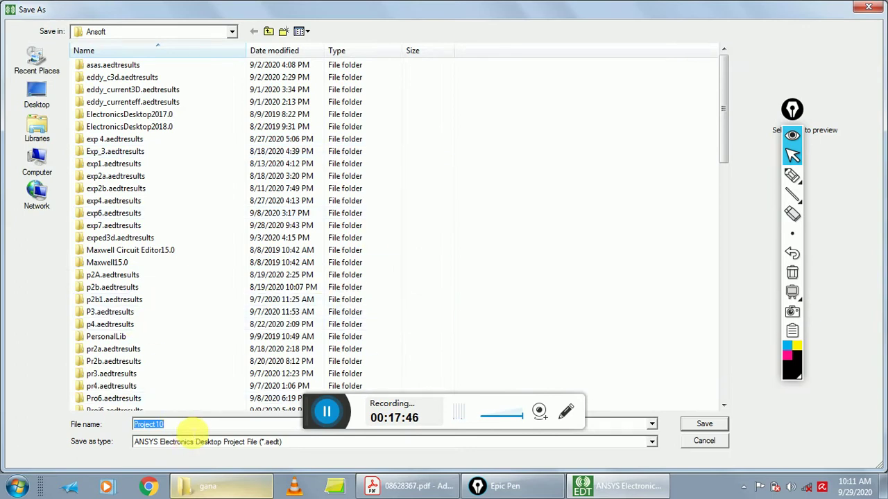
text(ex)
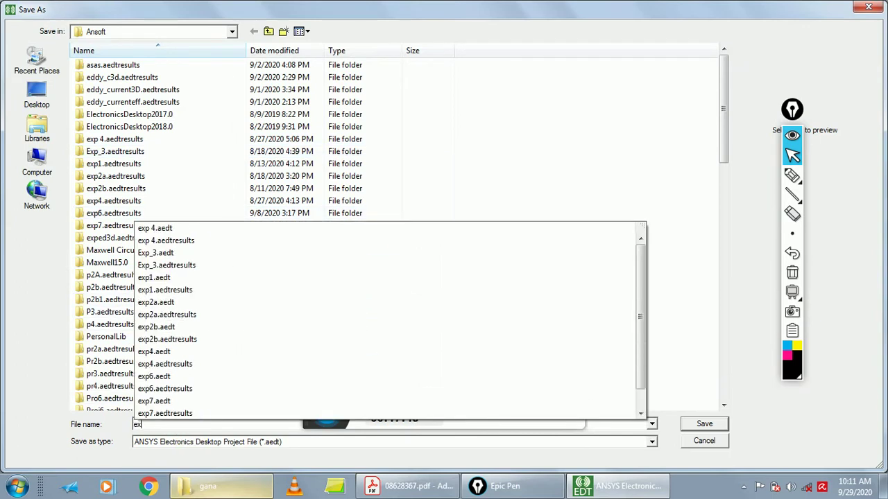
text(p8)
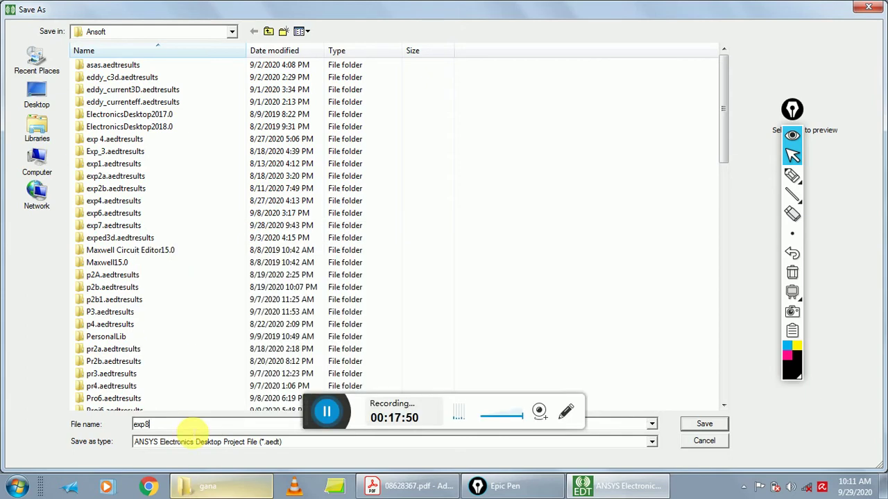
click(712, 424)
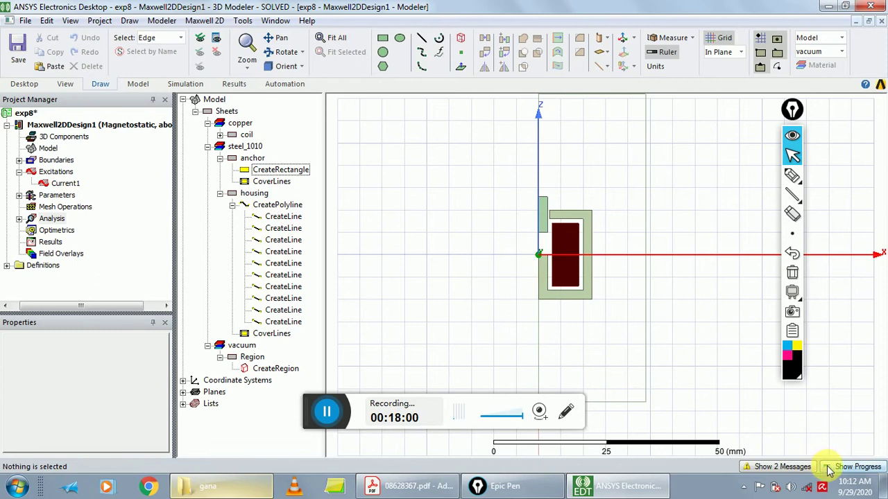
- Show the messages and expand the exp8 project and Maxwell2DDesign1 entries to check how the simulation ended
click(782, 467)
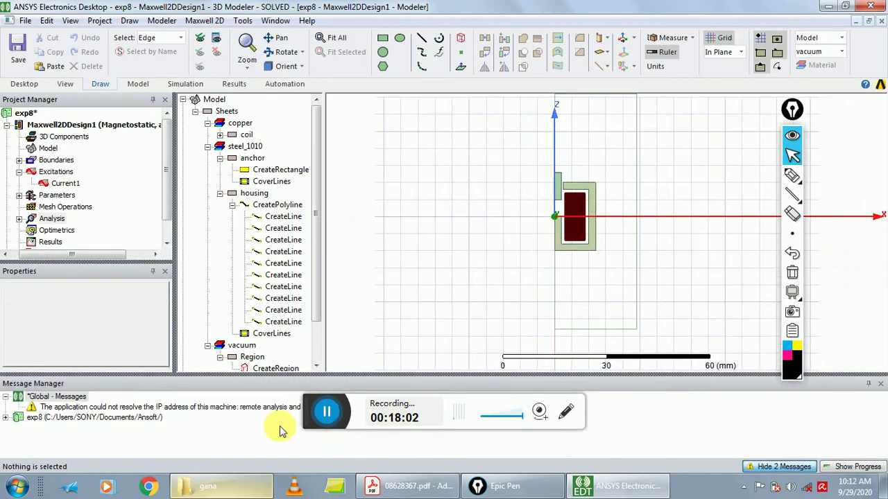
click(6, 418)
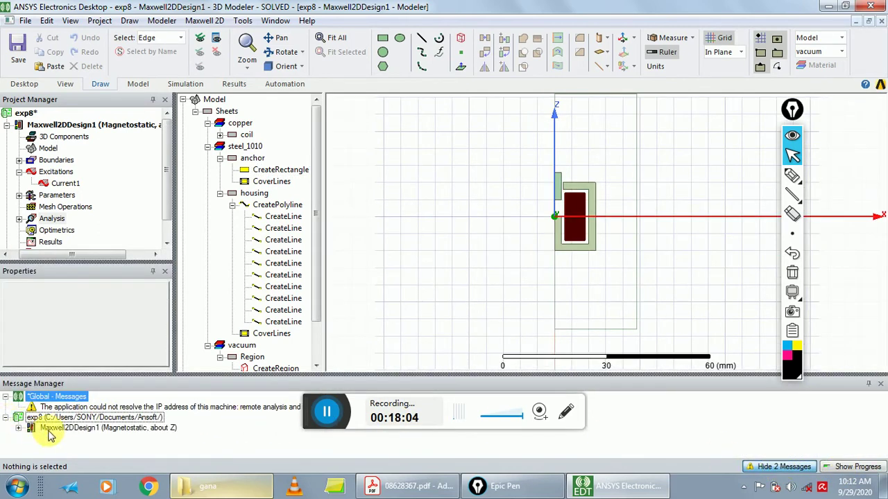
click(18, 428)
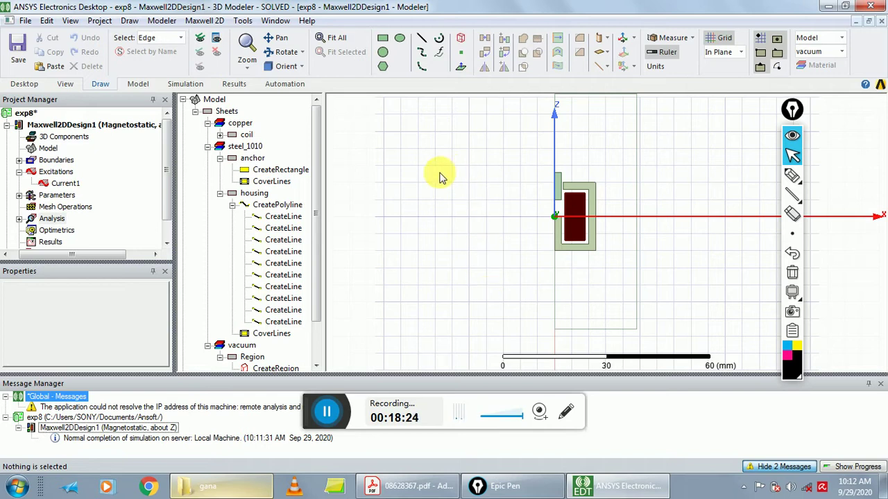
- Examine the solution data of Setup1, including profile, convergence, Force1 in newtons, matrix and mesh statistics, and close it
click(210, 20)
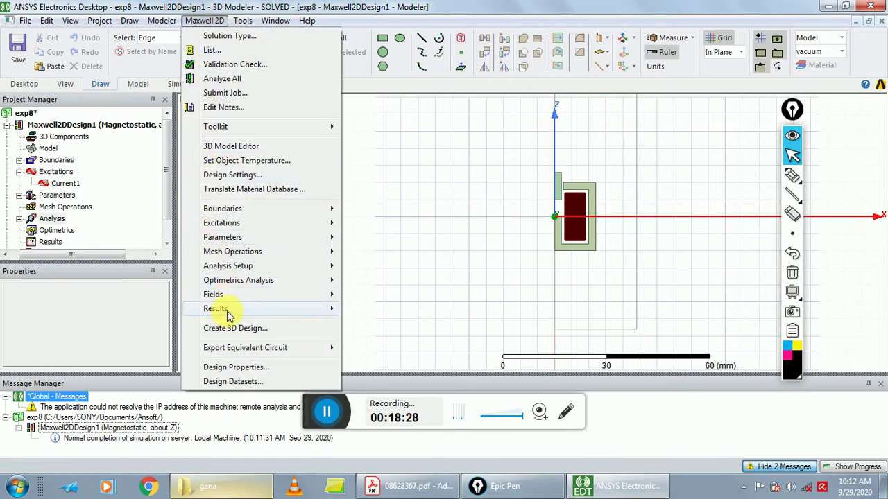
mouse_move(333, 313)
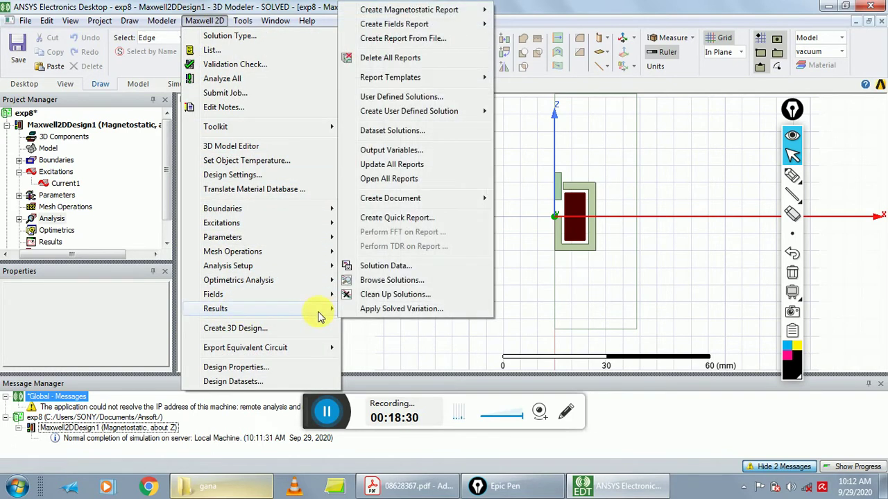
click(388, 267)
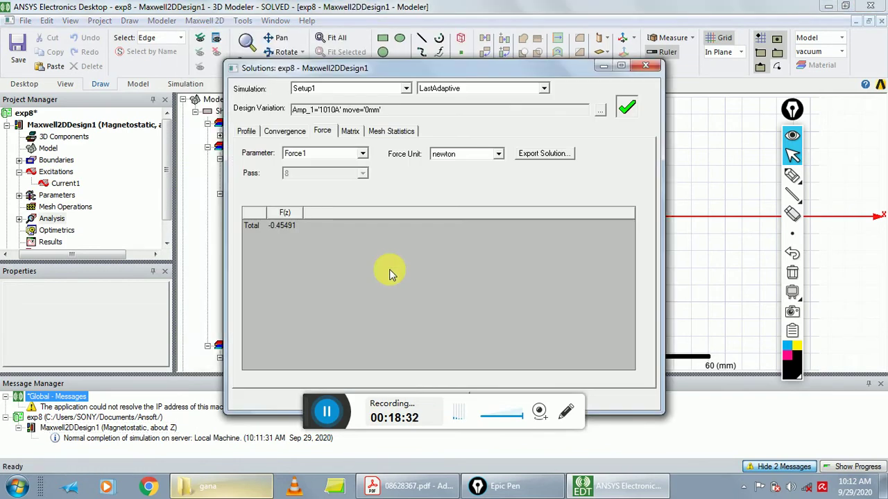
drag(392, 73, 433, 59)
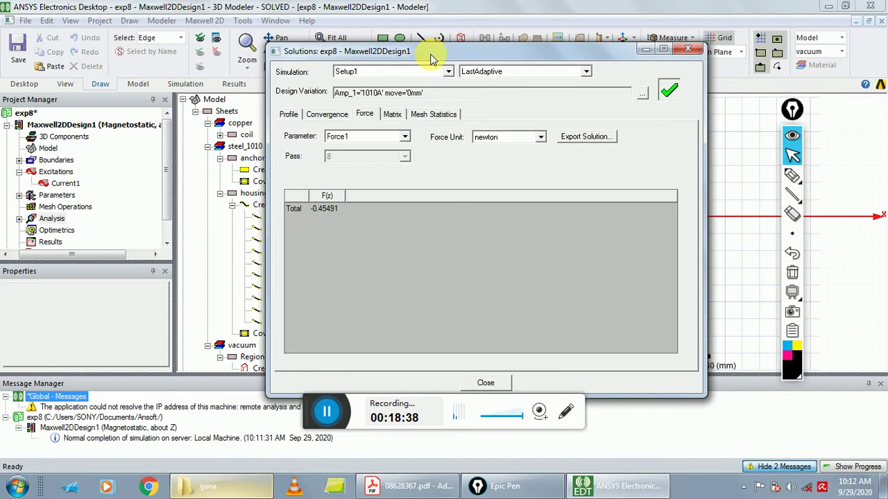
click(290, 116)
click(317, 118)
click(364, 116)
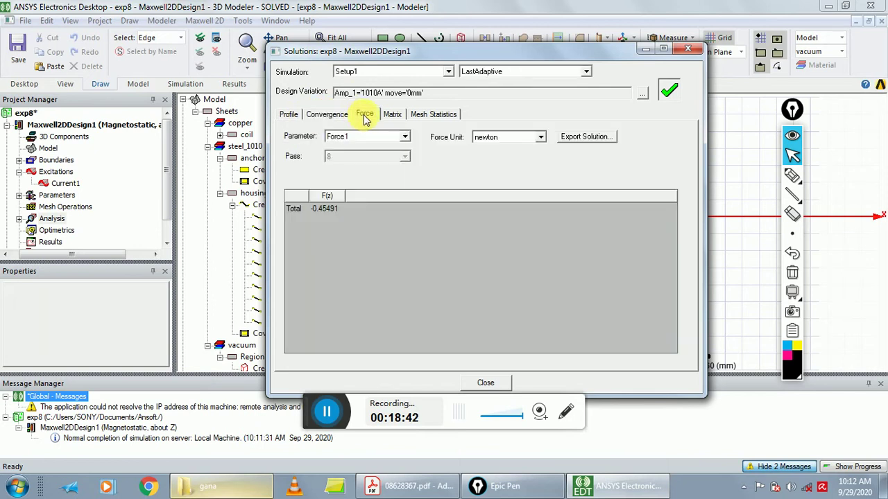
click(387, 118)
click(415, 115)
click(394, 115)
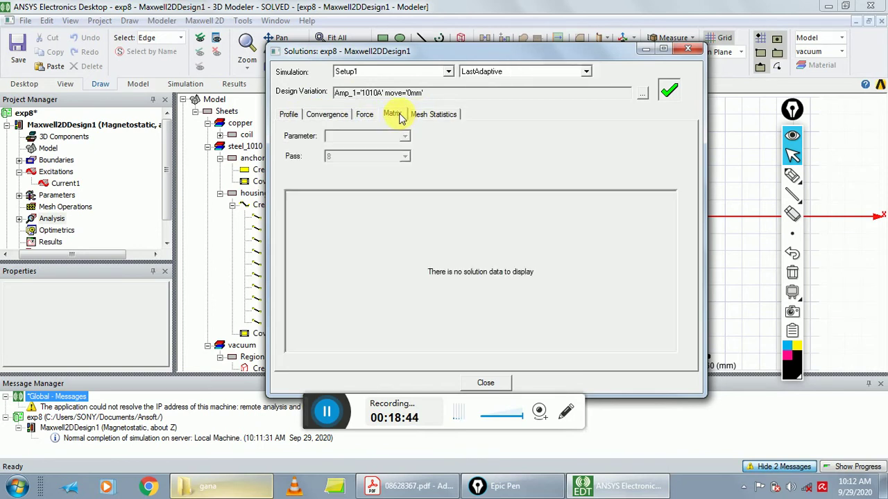
click(365, 115)
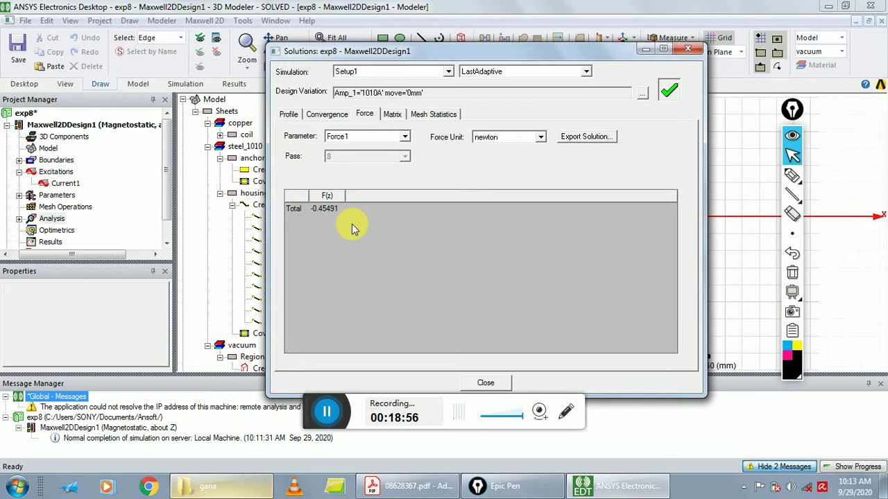
click(485, 384)
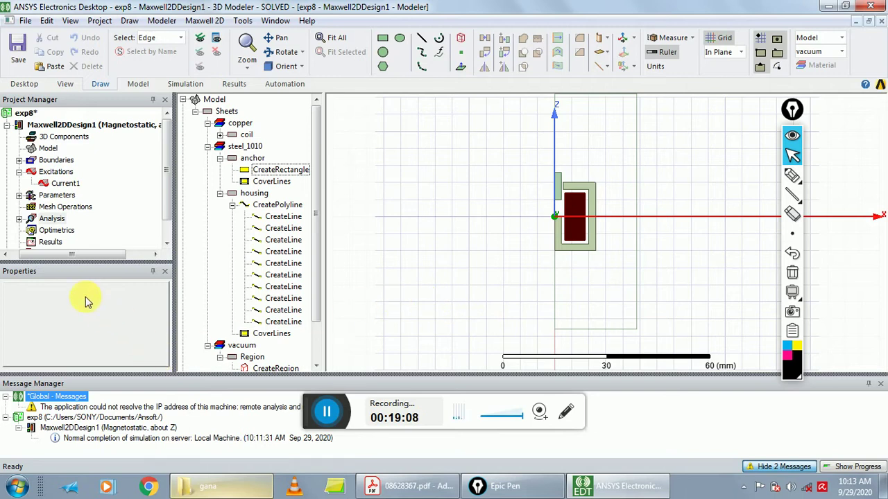
- Hide the Properties and Message Manager windows to enlarge the project tree and model view
click(164, 272)
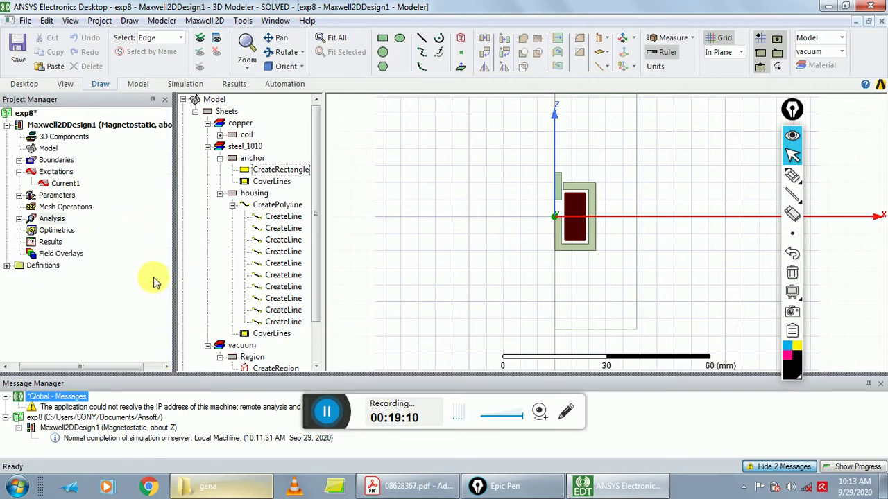
click(879, 383)
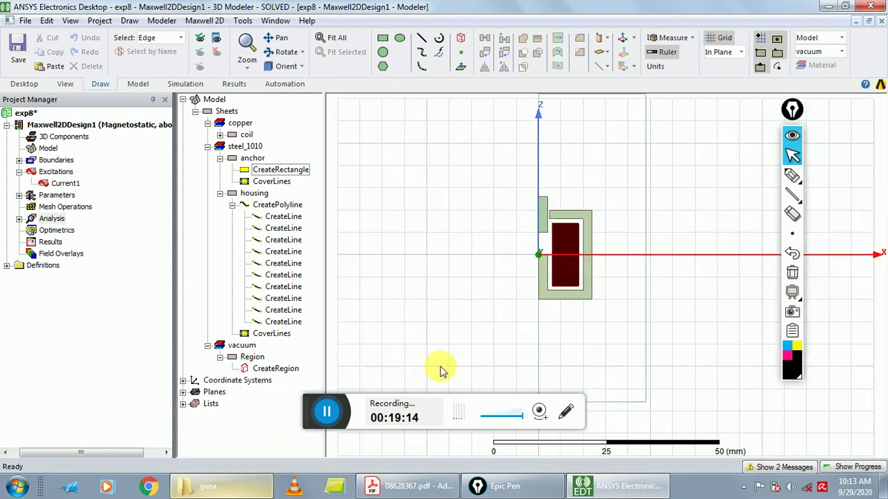
- Add a parametric sweep setup to the design's Optimetrics
right_click(50, 230)
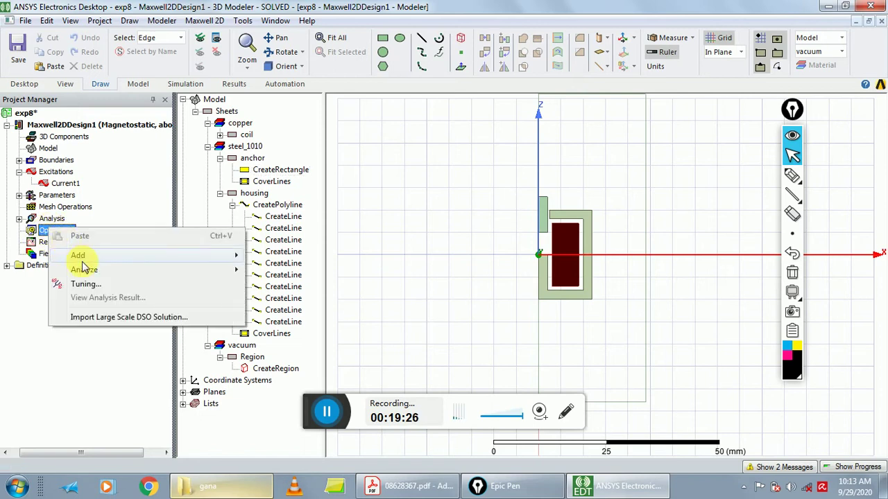
mouse_move(80, 258)
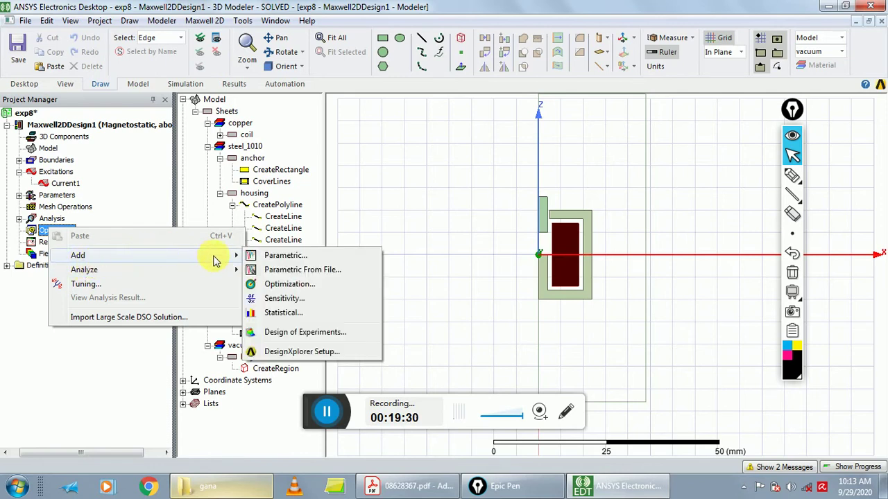
click(281, 256)
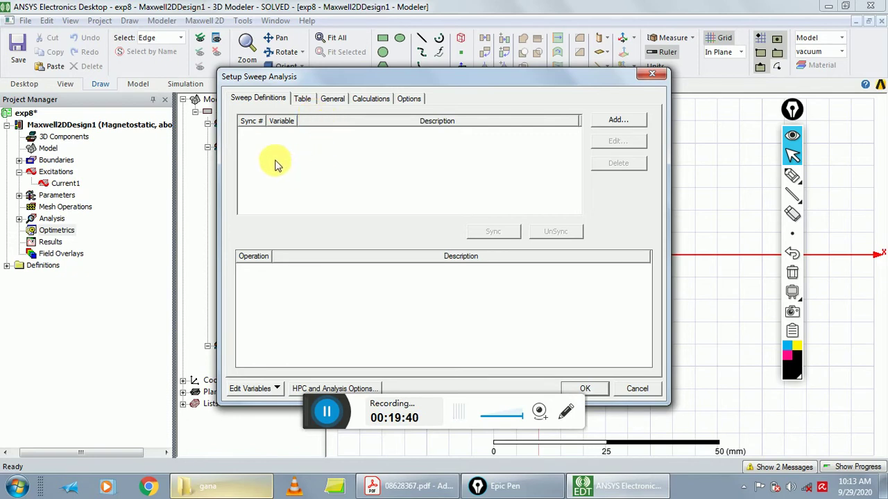
- Define a linear-step sweep of the variable Amp_1 from 500 A to 2000 A in steps of 500 A
click(613, 122)
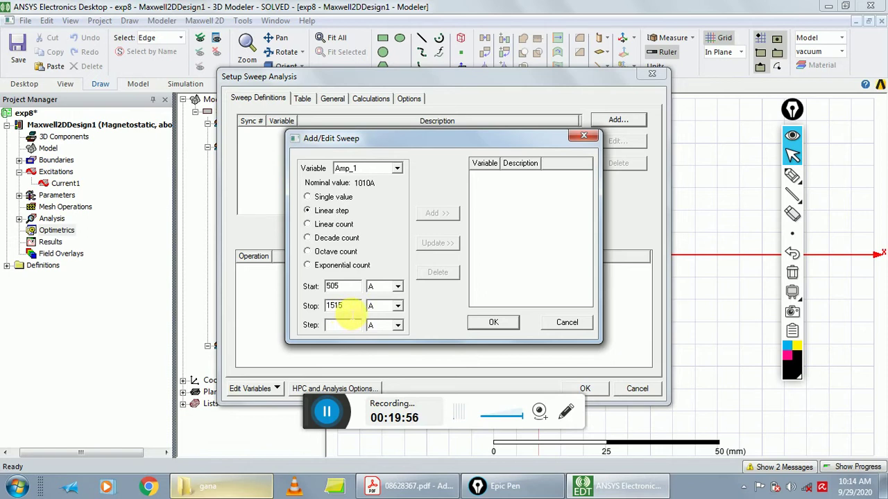
click(347, 287)
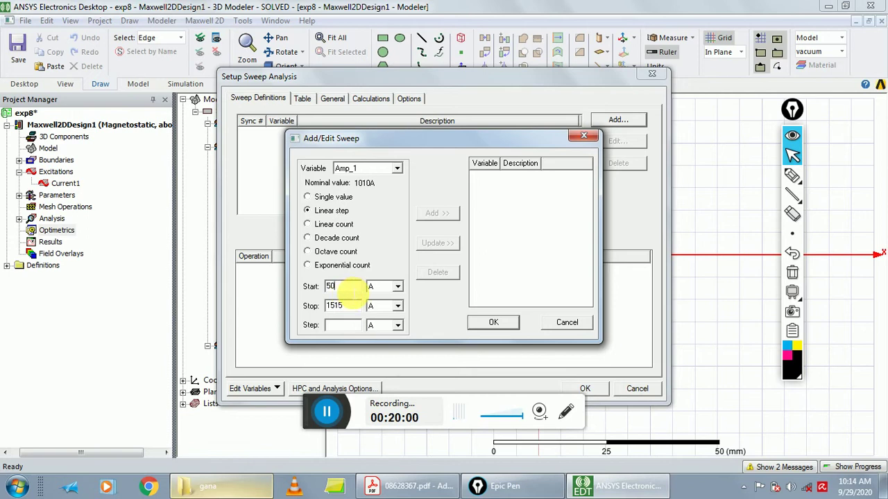
text(0)
click(350, 309)
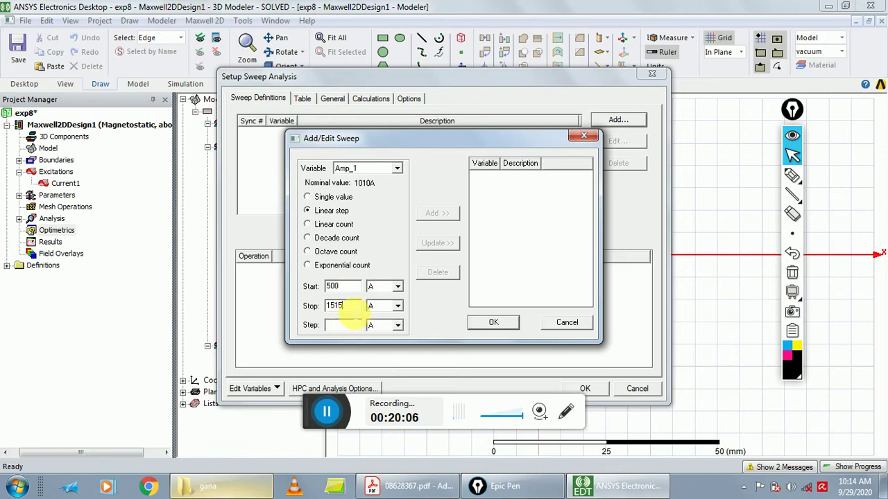
text(1500)
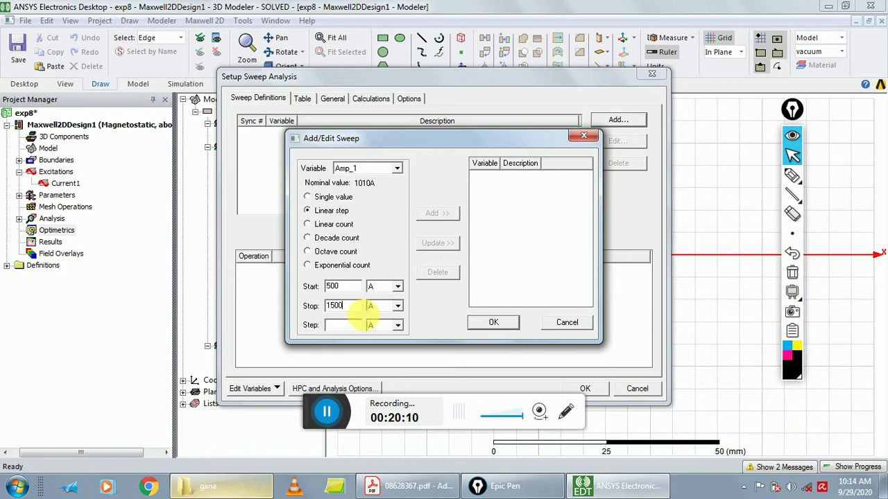
key(BackSpace)
text(2000)
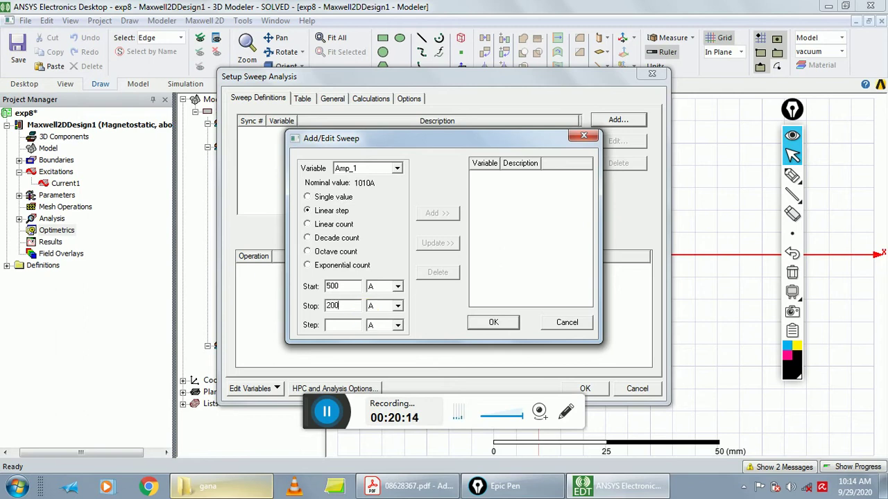
click(341, 328)
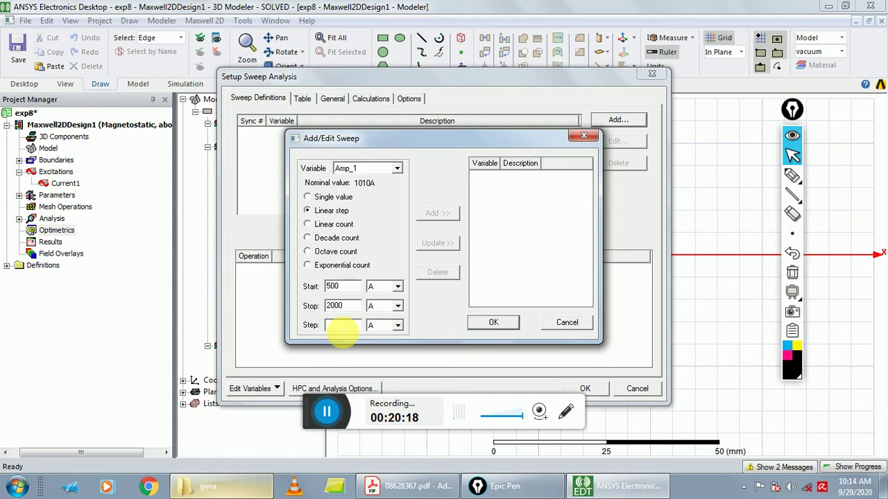
text(500)
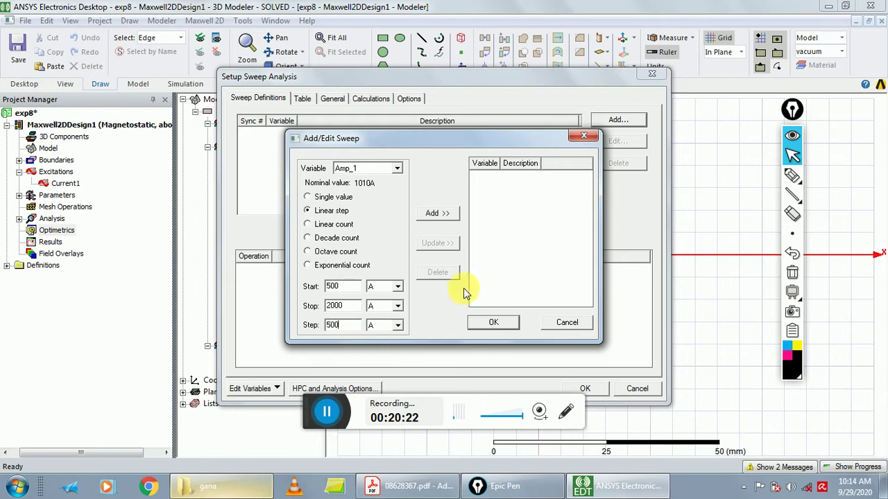
click(437, 215)
click(492, 325)
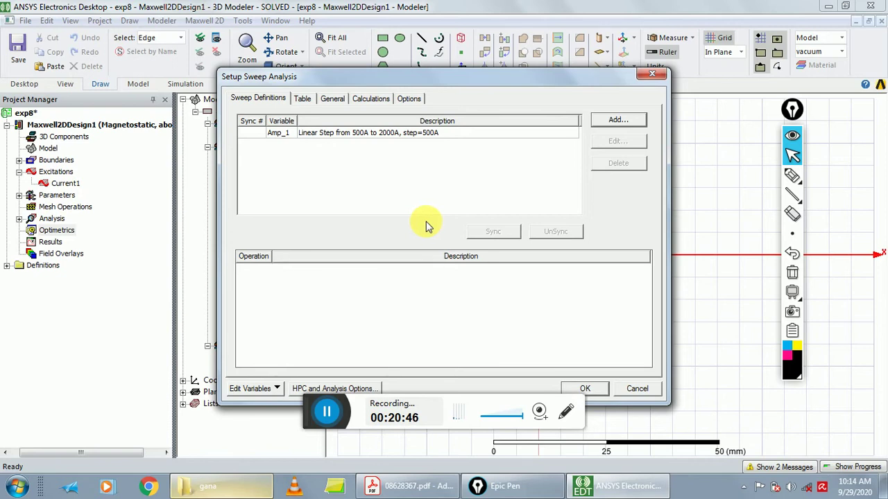
- Define a linear-step sweep of the variable move from 0 mm to 4 mm in steps of 1 mm
click(619, 122)
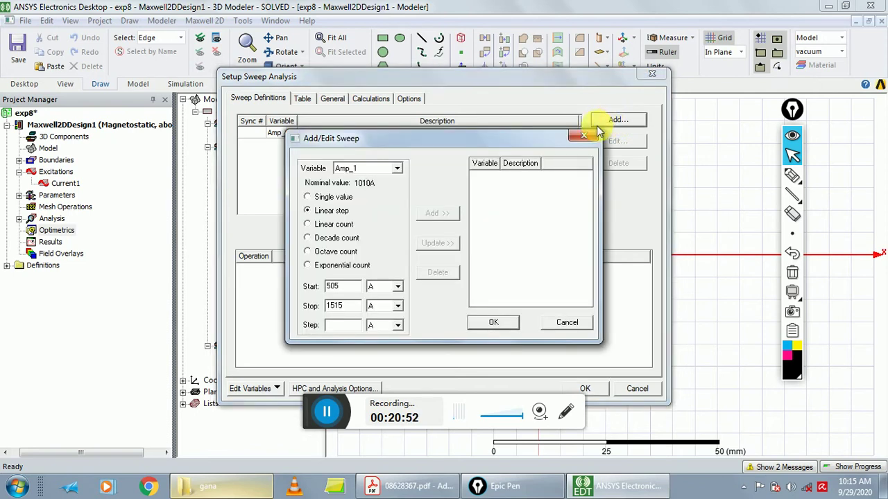
click(400, 168)
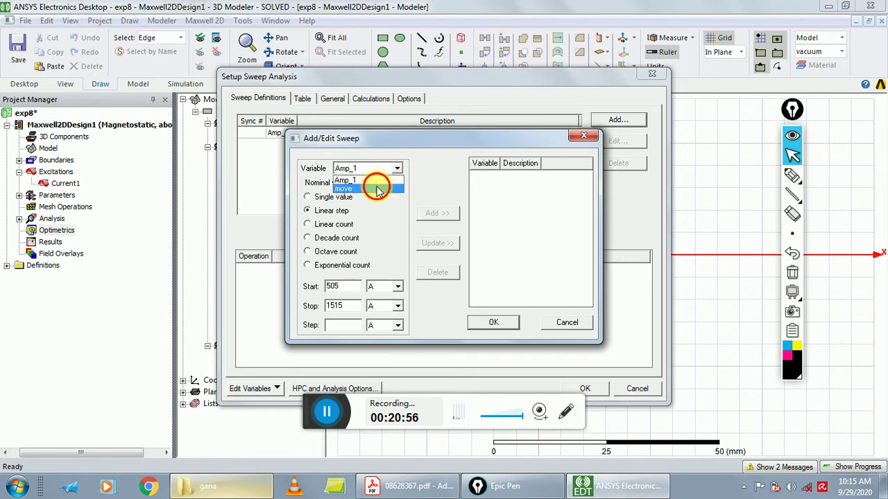
click(377, 183)
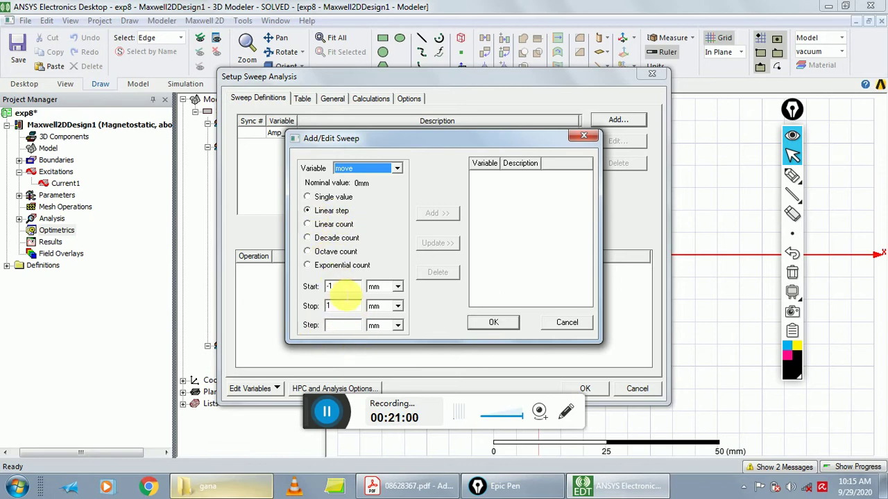
click(343, 287)
text(0)
key(Tab)
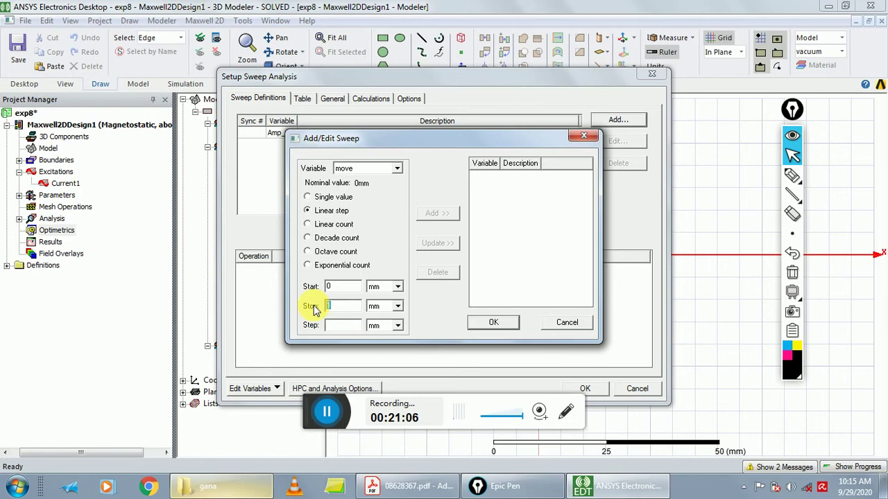
text(4)
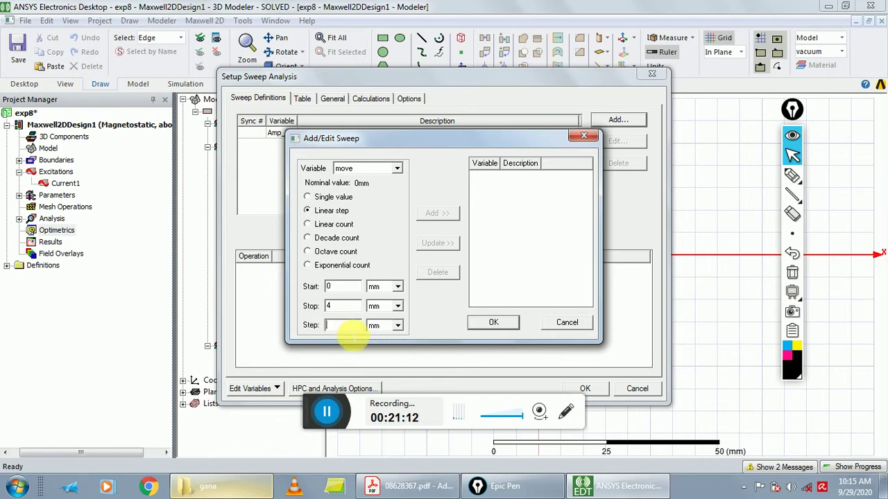
text(1)
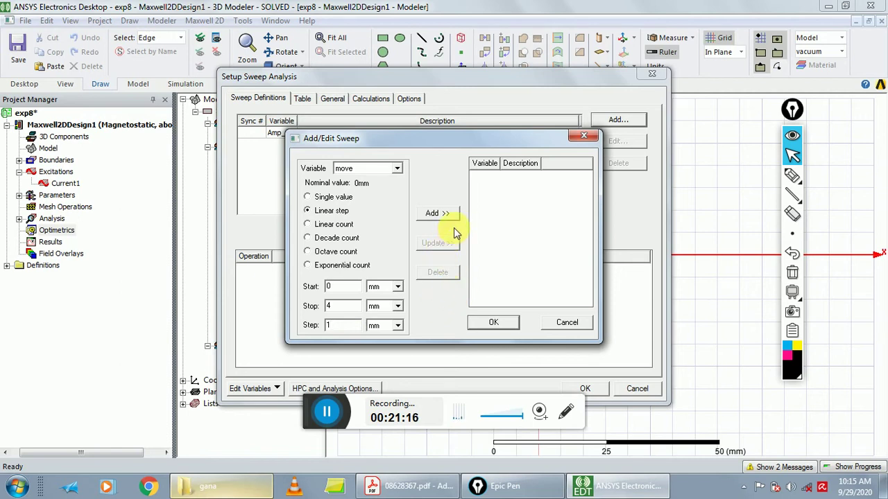
click(434, 214)
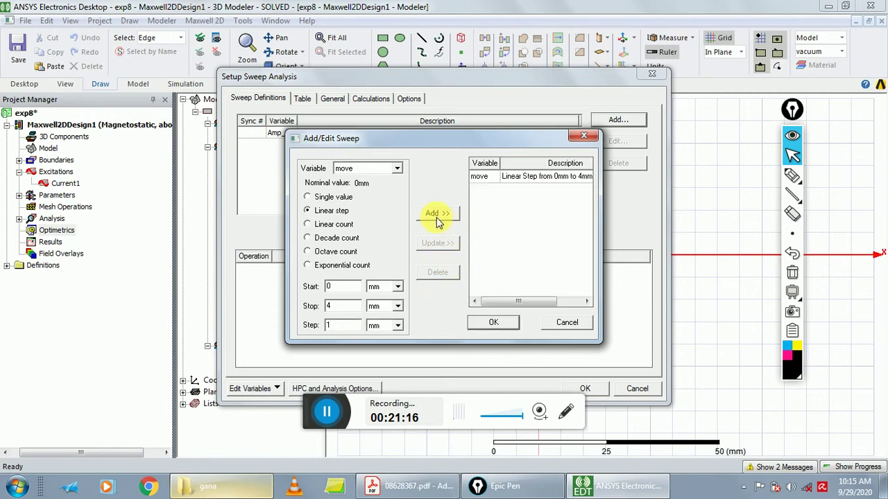
click(507, 322)
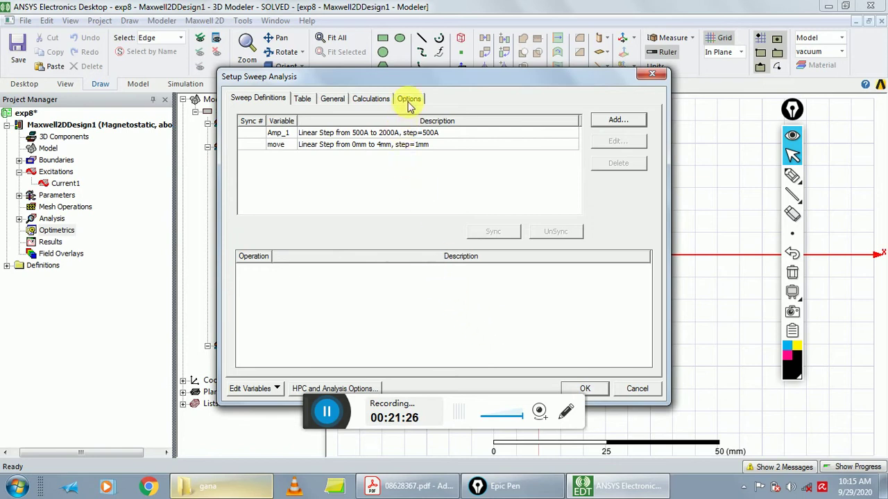
- Enable Save Fields And Mesh for the parametric sweep of Amp_1 and move, and accept the sweep setup
drag(396, 80, 429, 53)
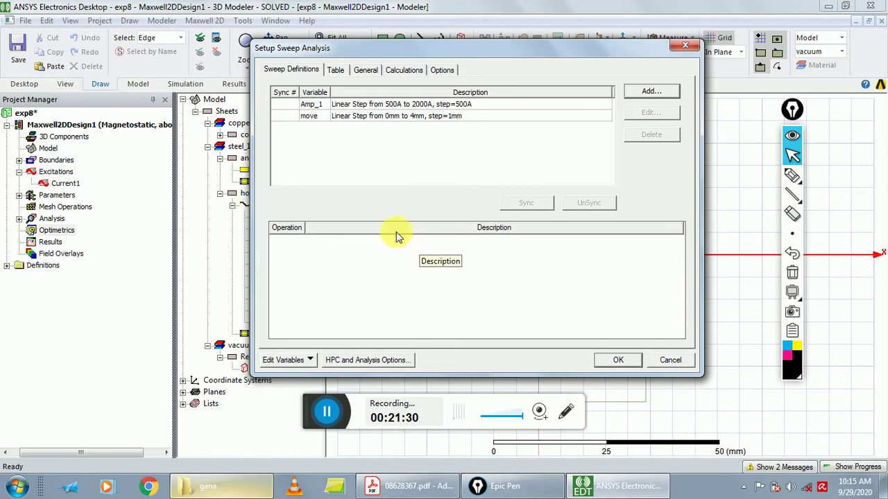
click(442, 70)
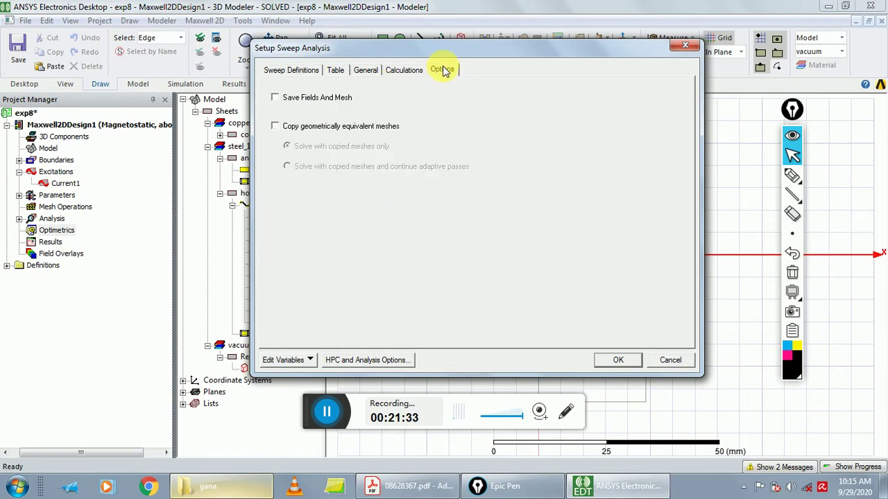
click(276, 97)
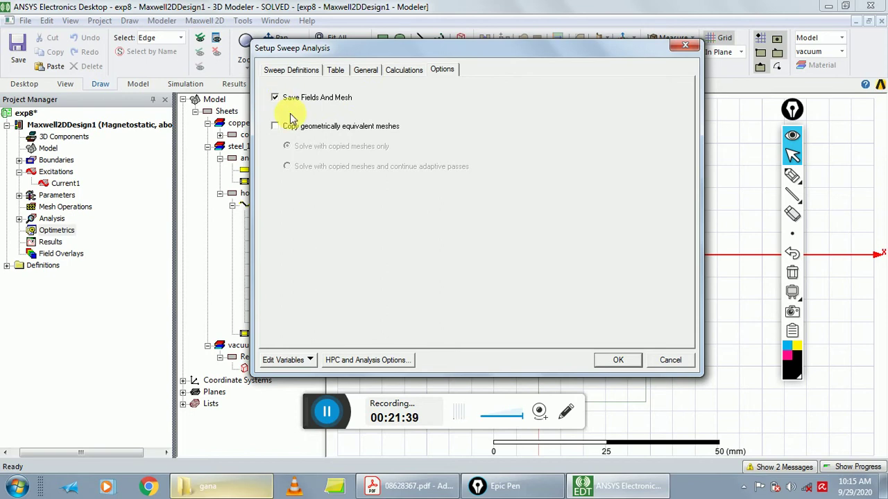
click(618, 362)
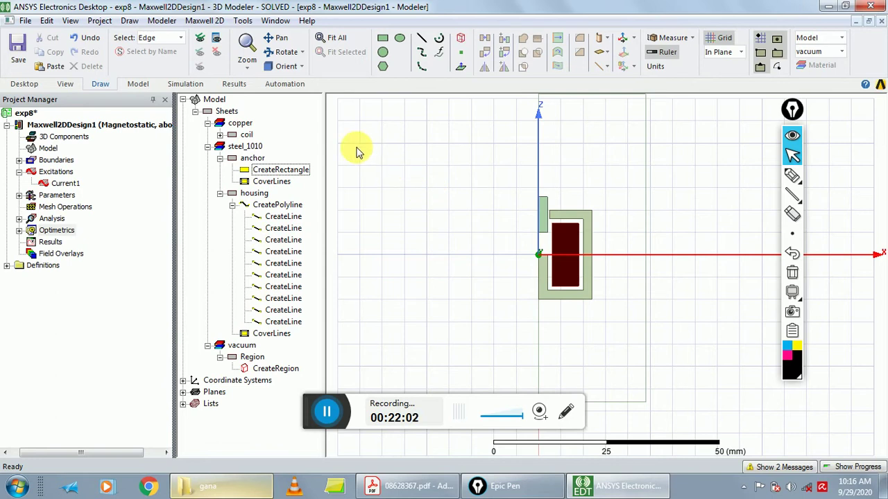
- Review the machine, task and core settings of the Local configuration in HPC and Analysis Options, and accept them
click(243, 20)
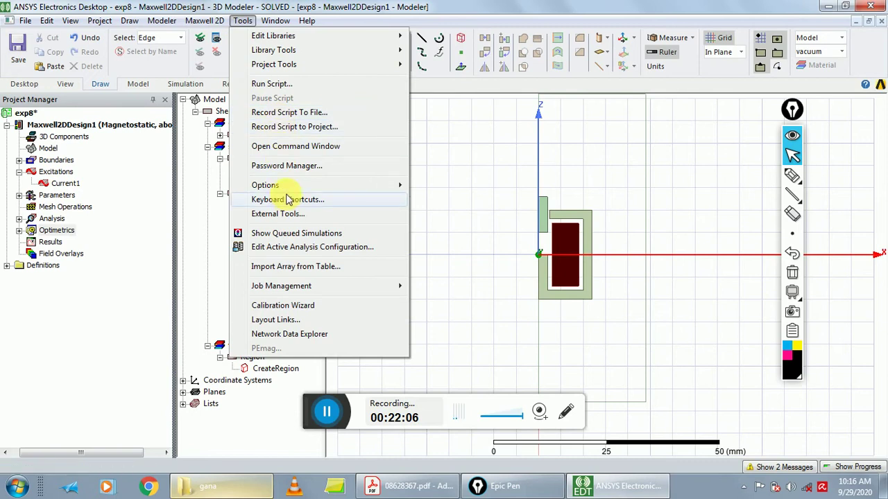
mouse_move(398, 185)
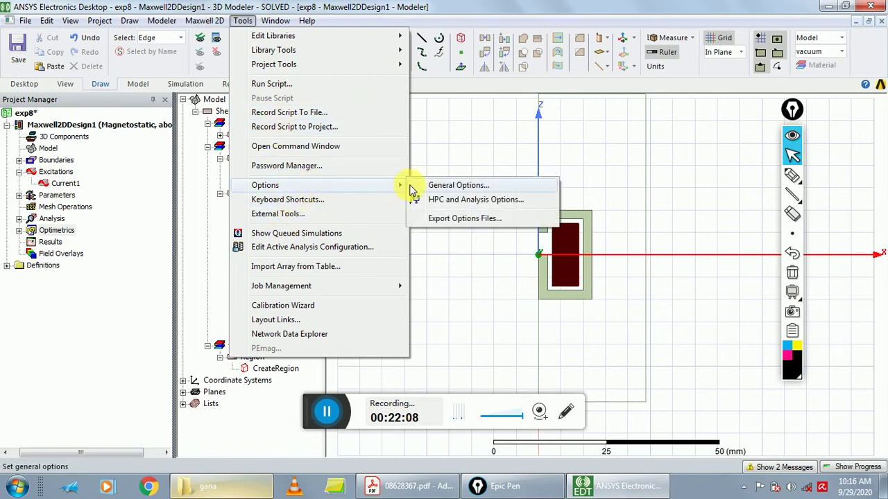
click(466, 206)
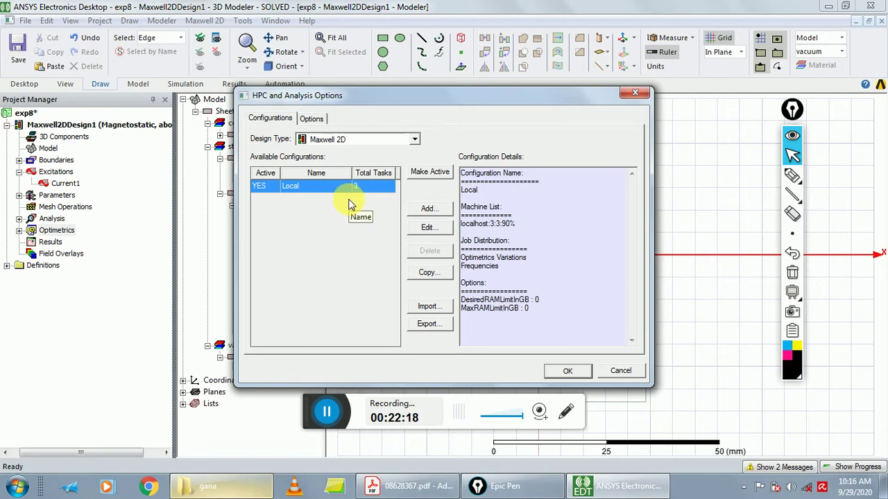
click(443, 228)
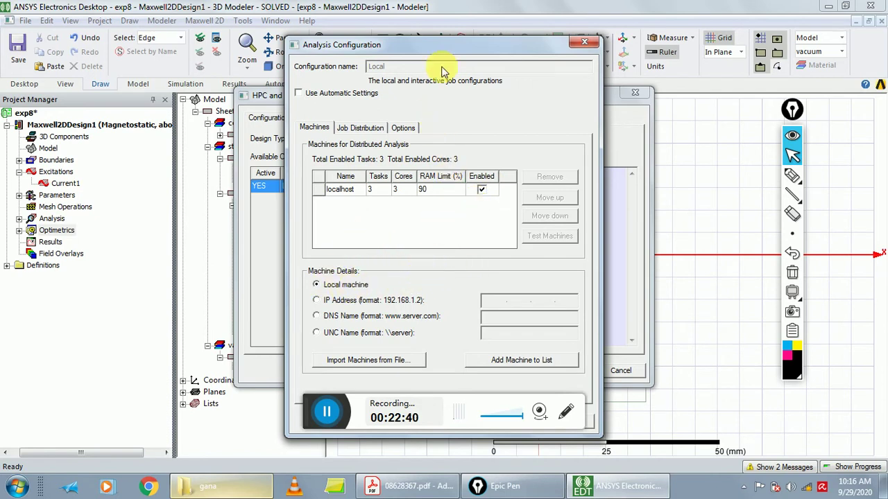
drag(463, 46, 474, 14)
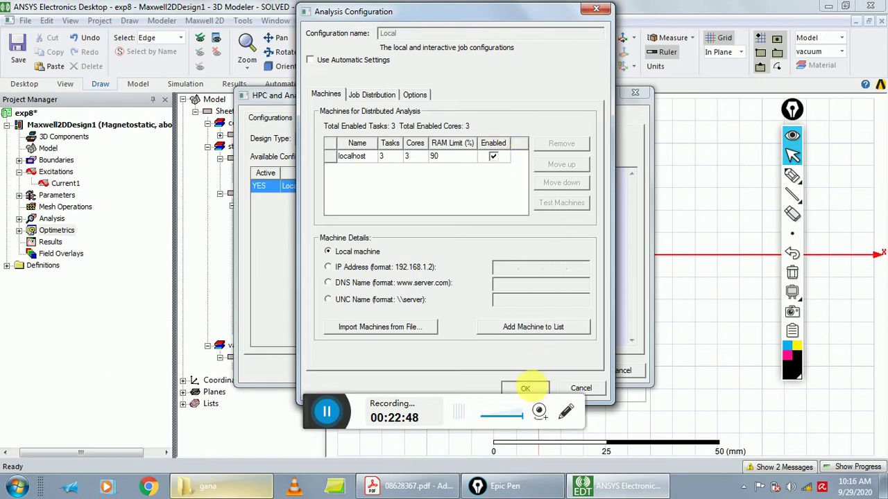
click(527, 388)
click(562, 370)
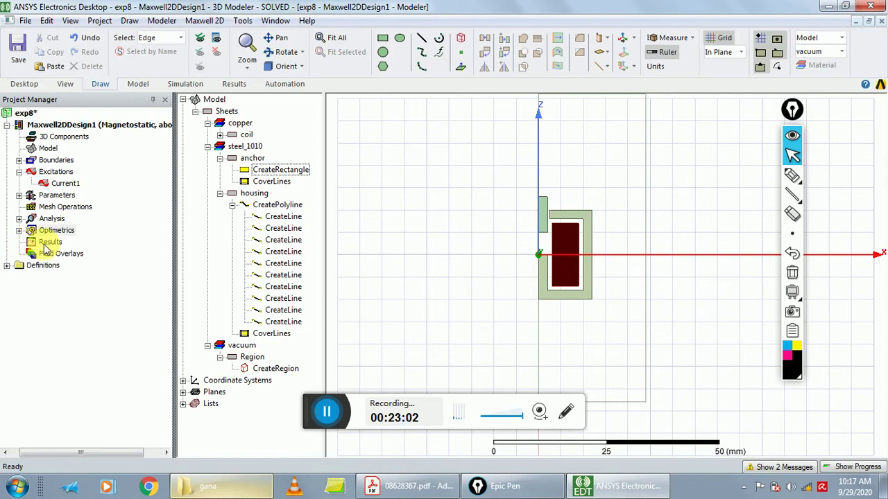
- Run the analysis of ParametricSetup1 under Optimetrics
click(20, 232)
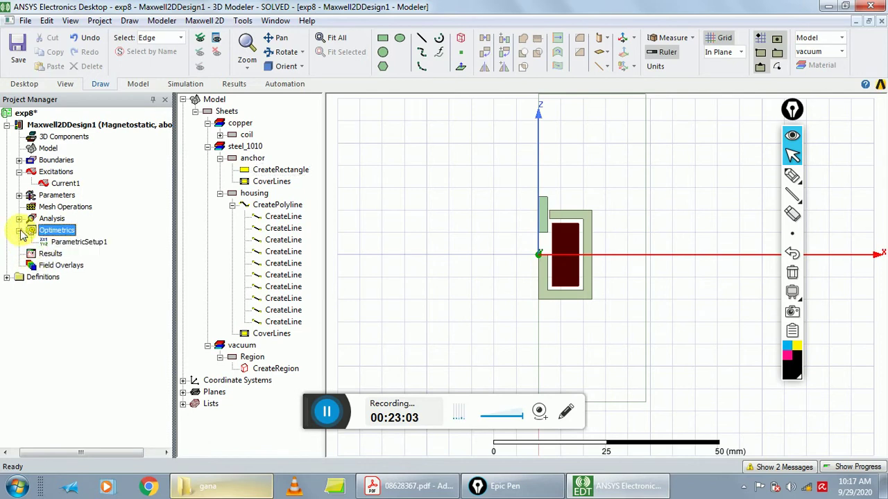
right_click(64, 242)
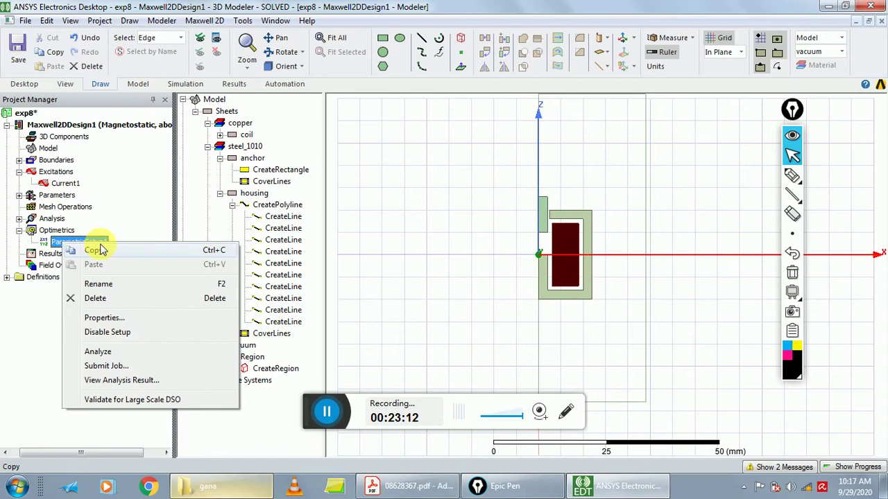
click(110, 353)
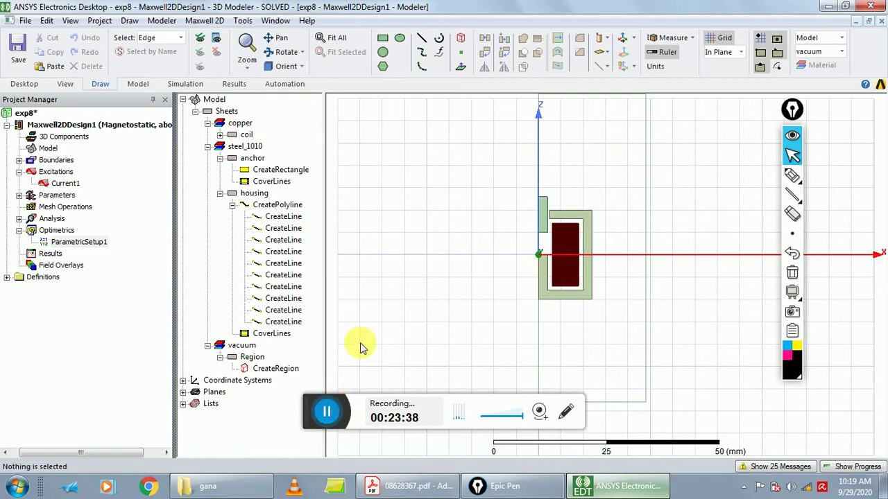
- Start a magnetostatic rectangular plot report of Force1.Force_z with move as the primary sweep
click(205, 20)
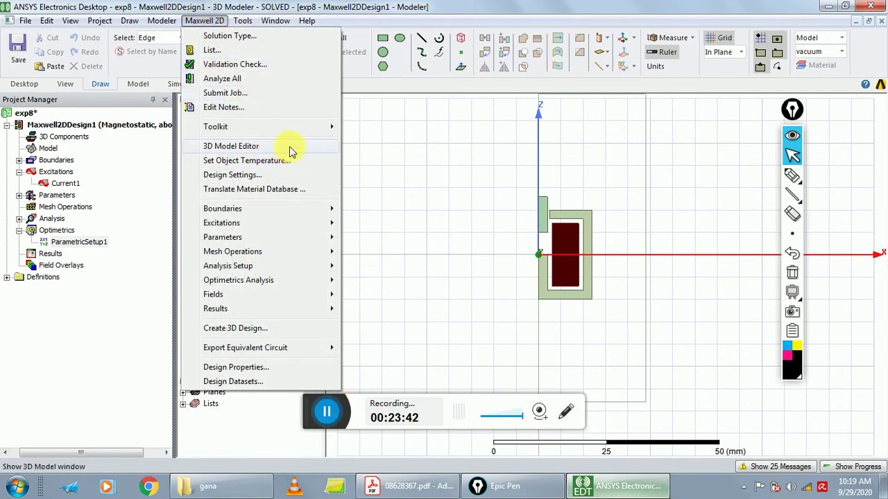
mouse_move(311, 316)
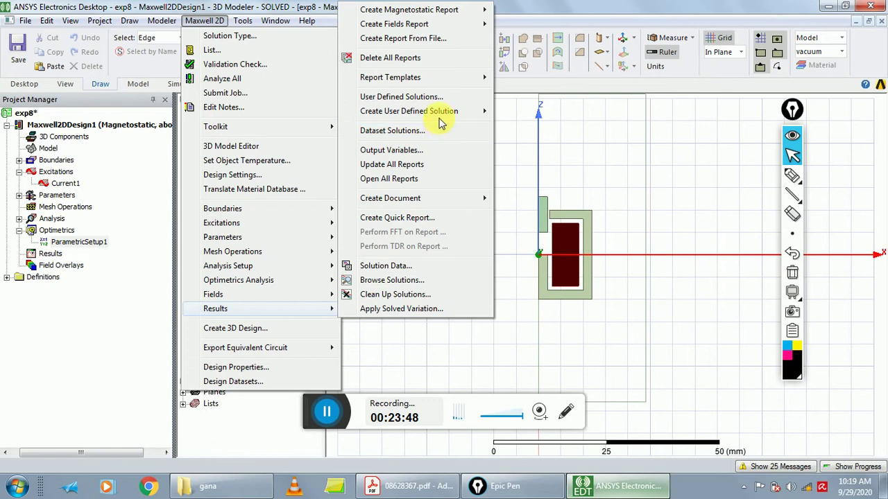
mouse_move(416, 22)
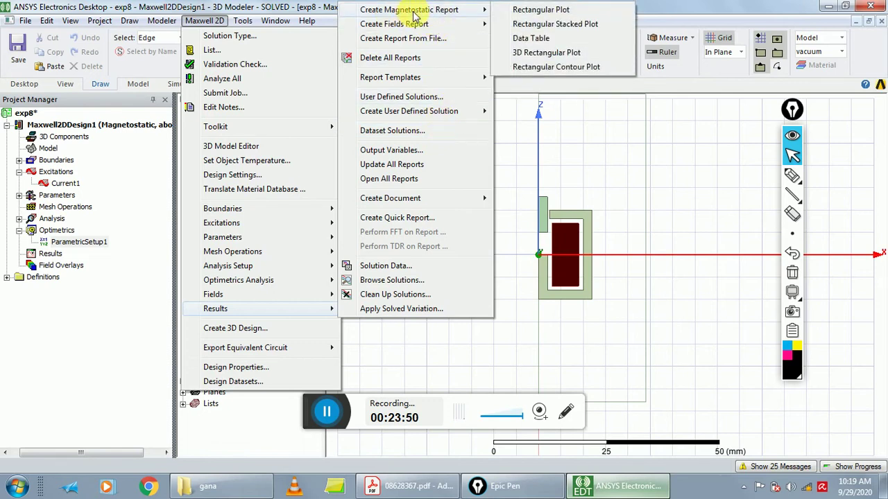
click(518, 11)
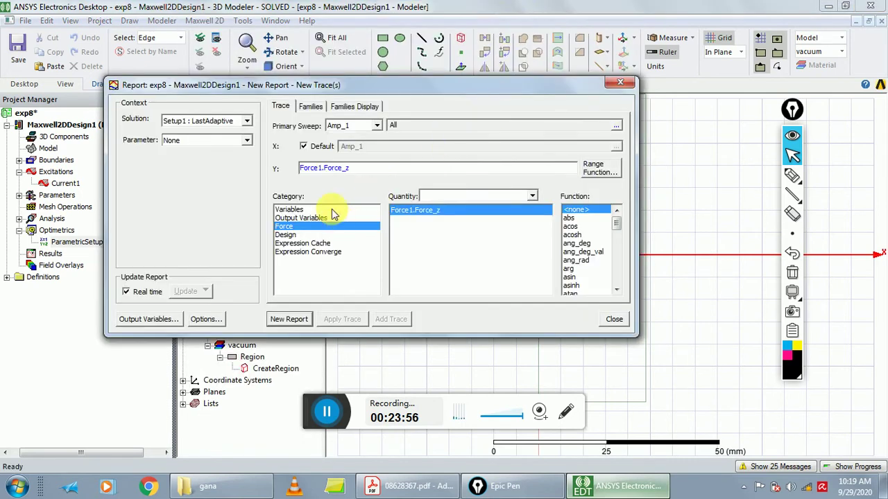
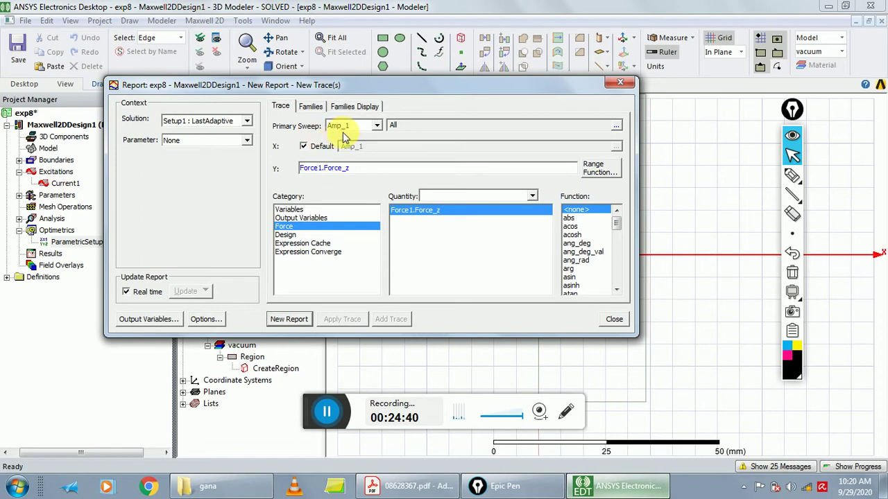
click(378, 126)
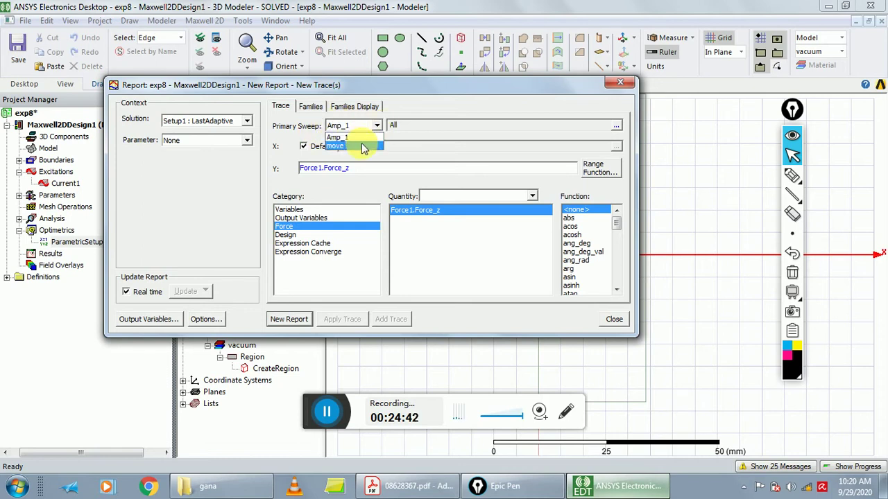
click(361, 145)
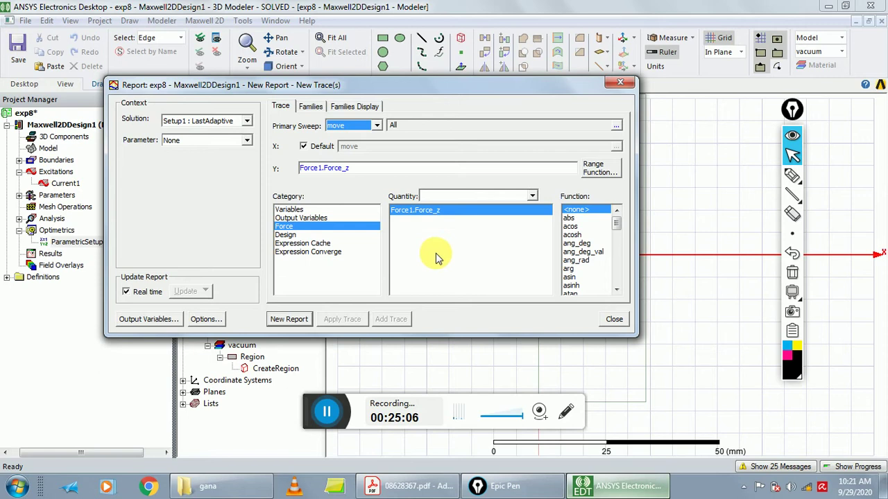
- Generate the force report with the Amp_1 family set to All, and close the report dialog
click(310, 107)
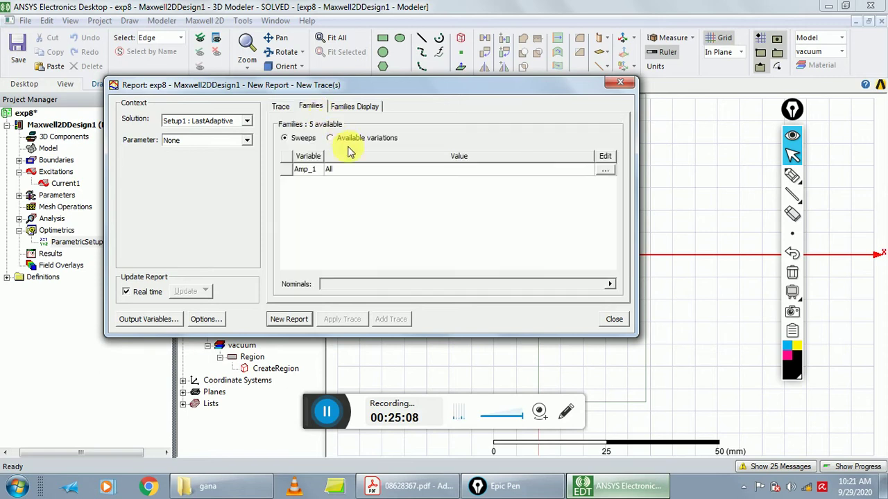
click(310, 171)
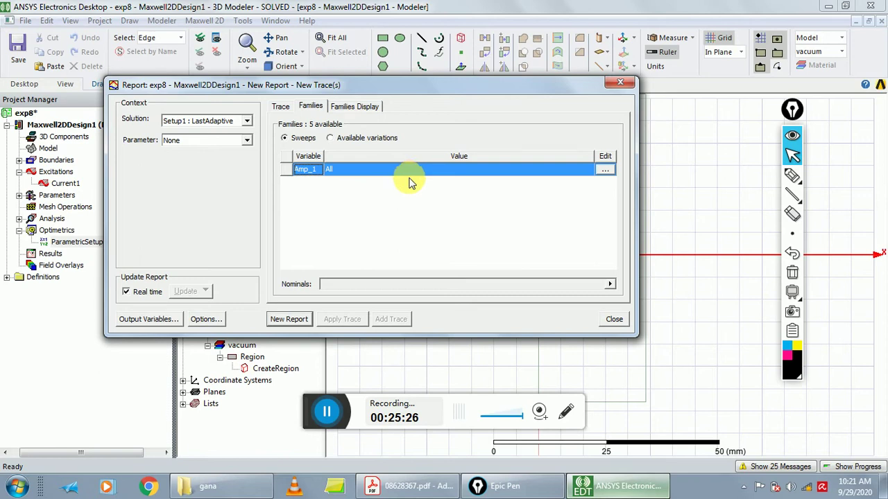
click(304, 318)
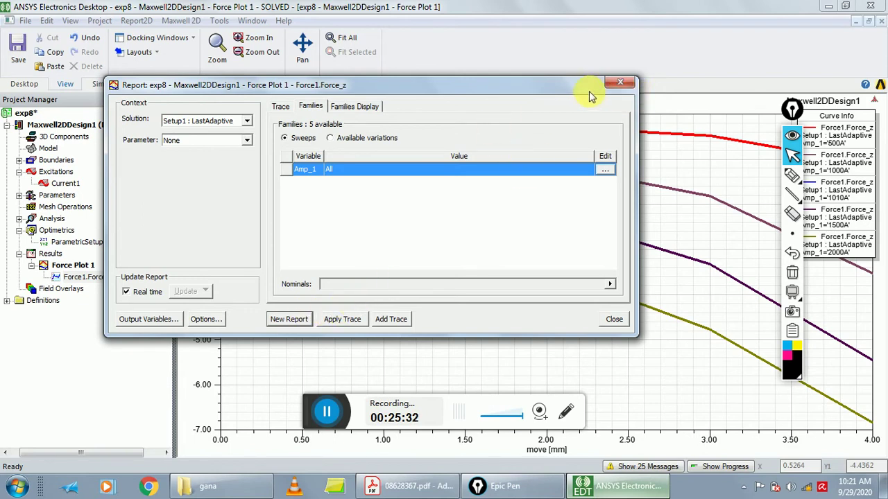
drag(618, 88, 613, 92)
click(614, 89)
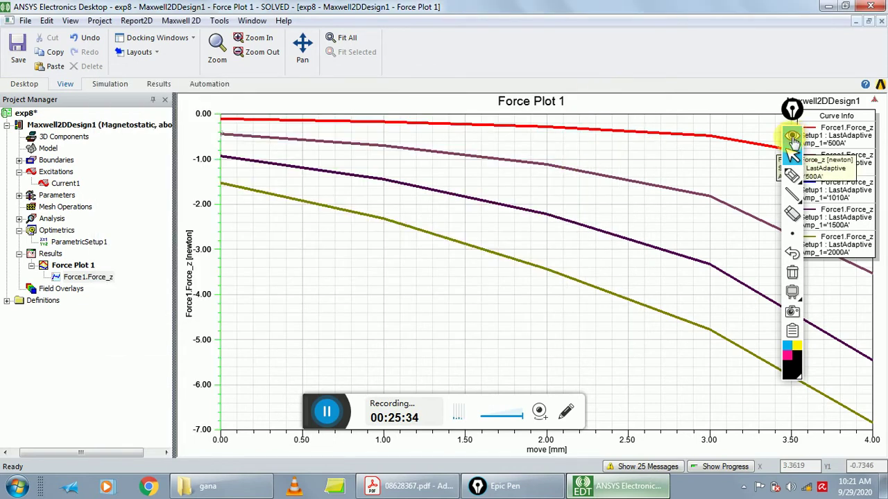
drag(793, 111, 104, 121)
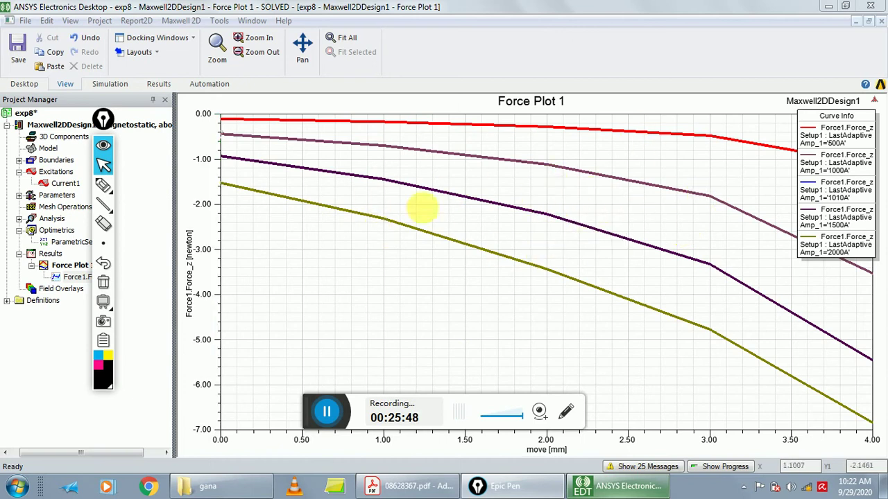
drag(104, 119, 881, 88)
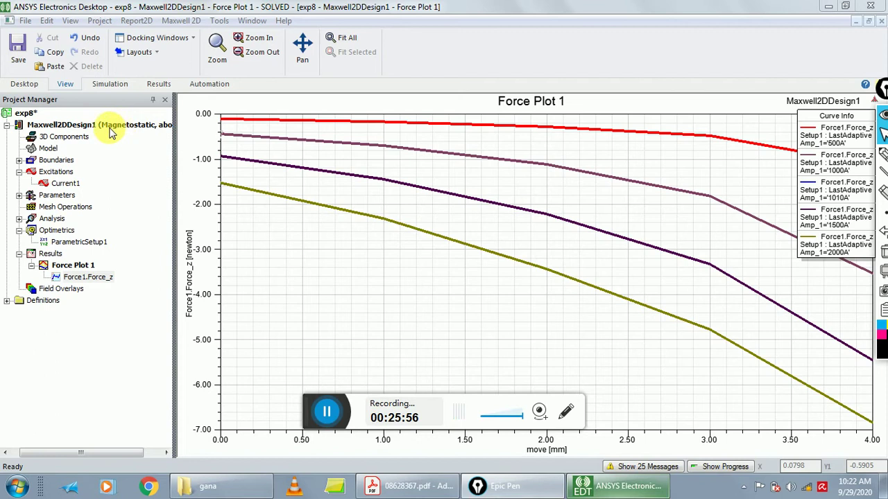
- Copy the Maxwell2DDesign1 design and paste it into the exp8 project as a second design
right_click(35, 125)
click(77, 132)
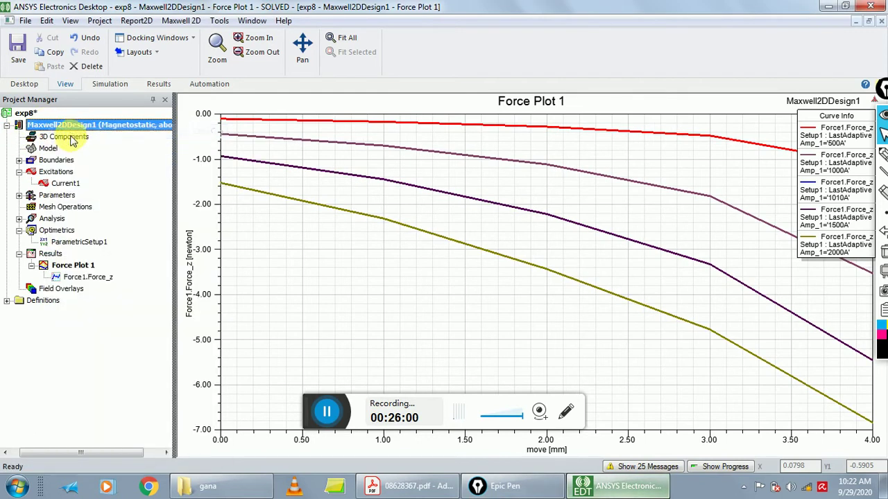
click(7, 114)
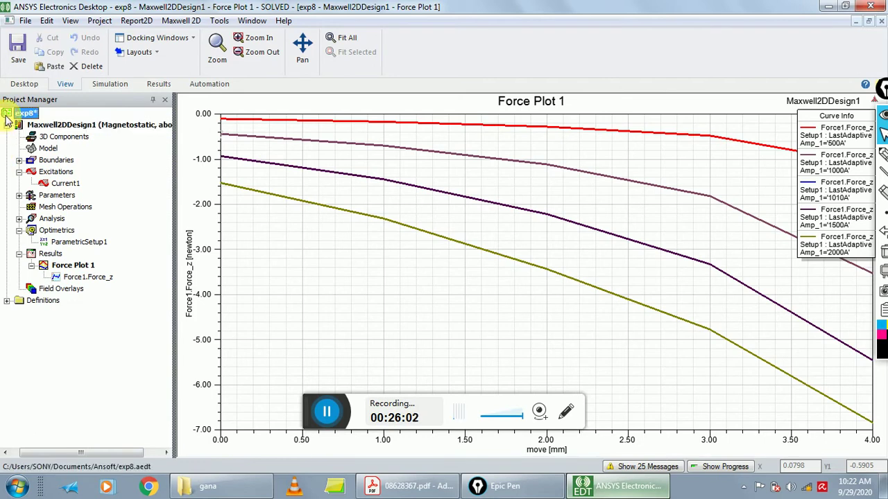
right_click(8, 115)
click(30, 127)
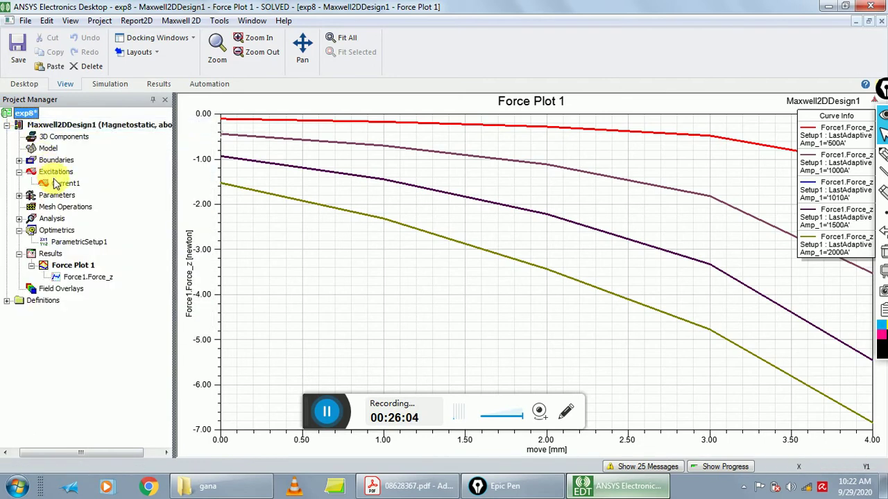
click(80, 303)
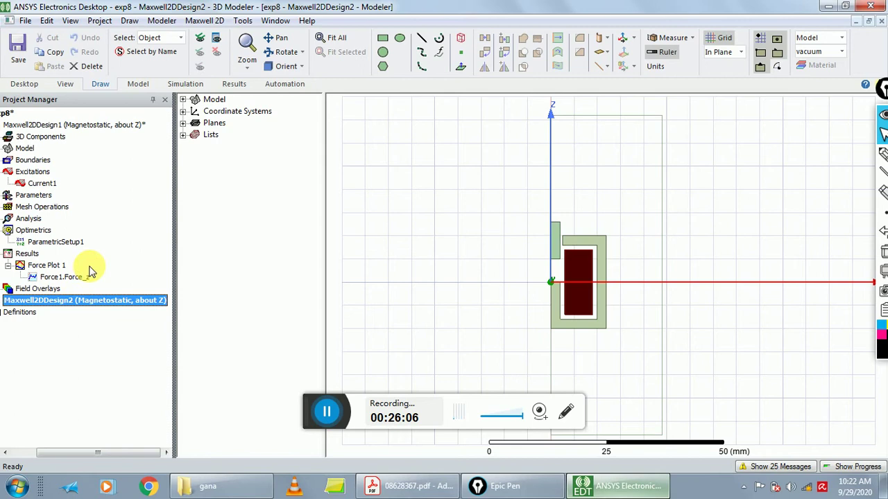
drag(113, 452, 89, 452)
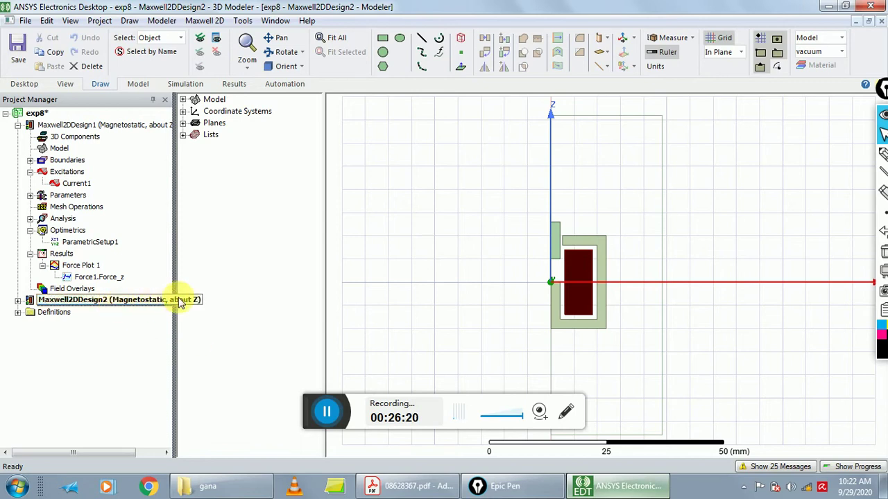
- Expand the contents of Maxwell2DDesign2 and collapse those of Maxwell2DDesign1 in the project tree
click(136, 299)
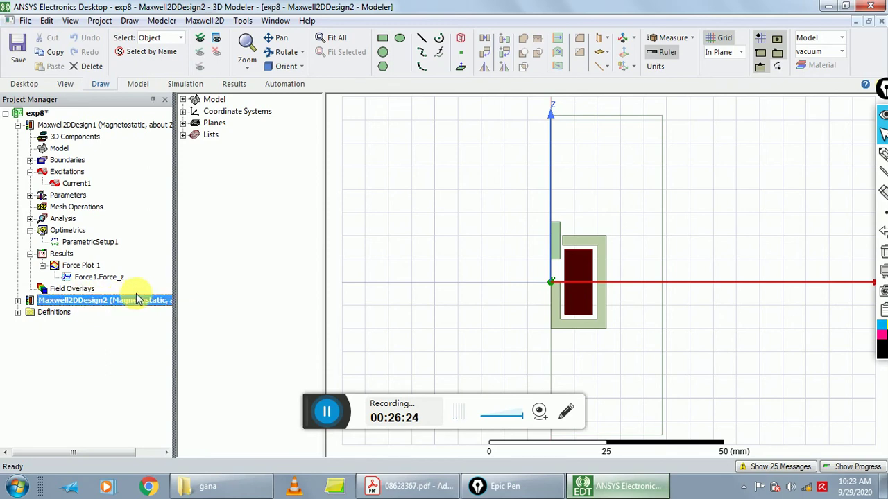
click(17, 300)
click(70, 301)
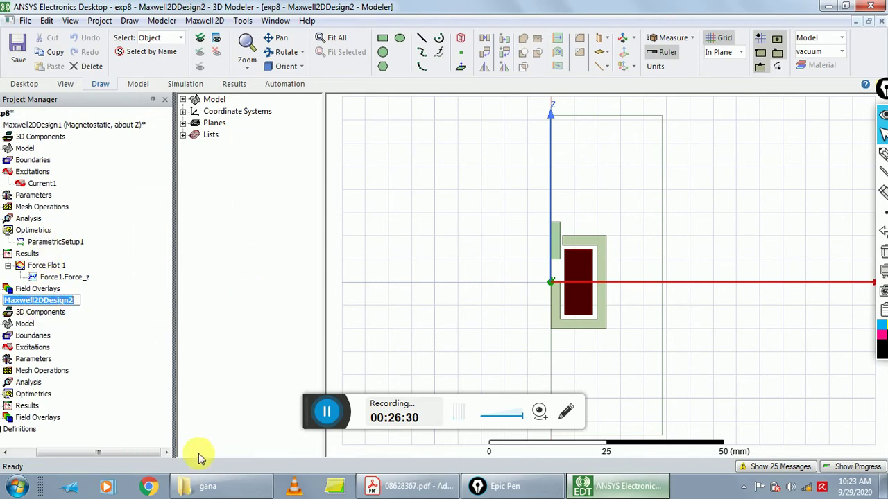
drag(139, 457, 114, 456)
click(18, 301)
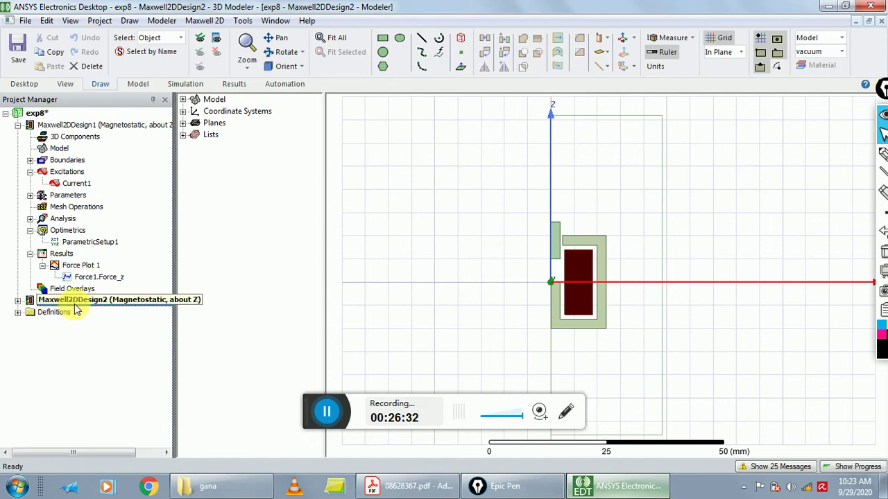
click(52, 302)
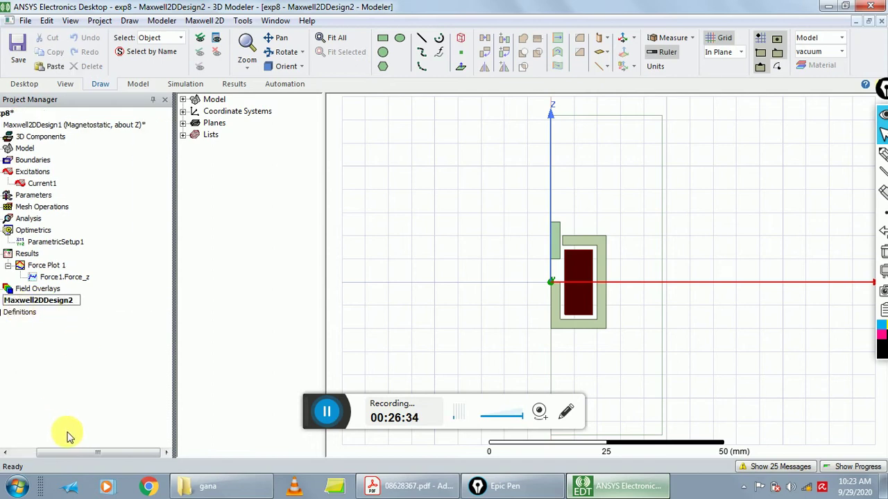
click(11, 438)
click(18, 300)
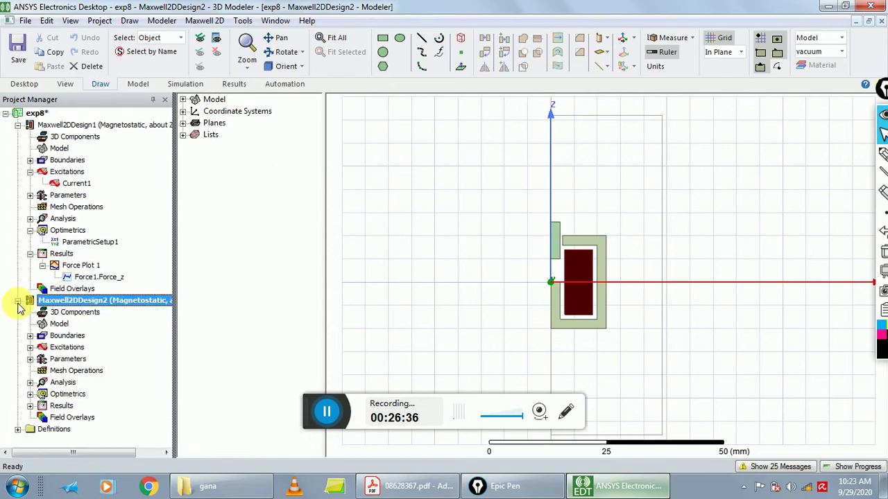
click(18, 125)
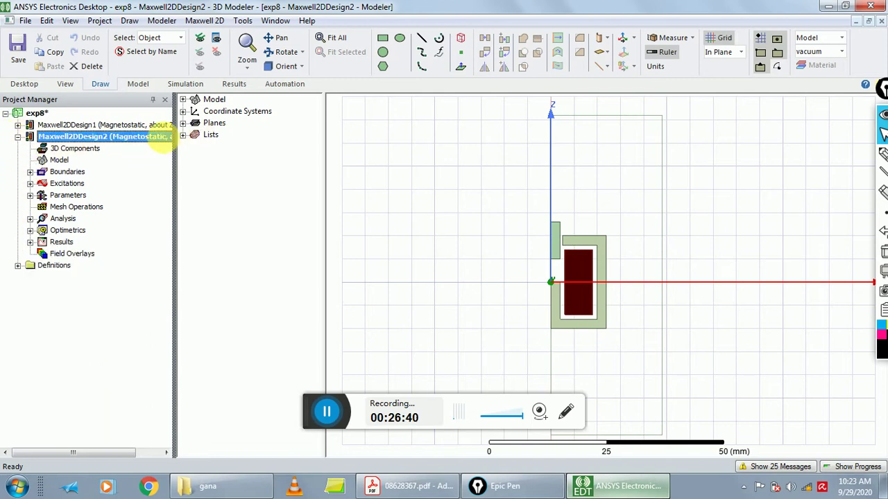
- Change the solution type of Maxwell2DDesign2 to magnetic Transient, keeping the geometry mode Cylindrical about Z
click(195, 21)
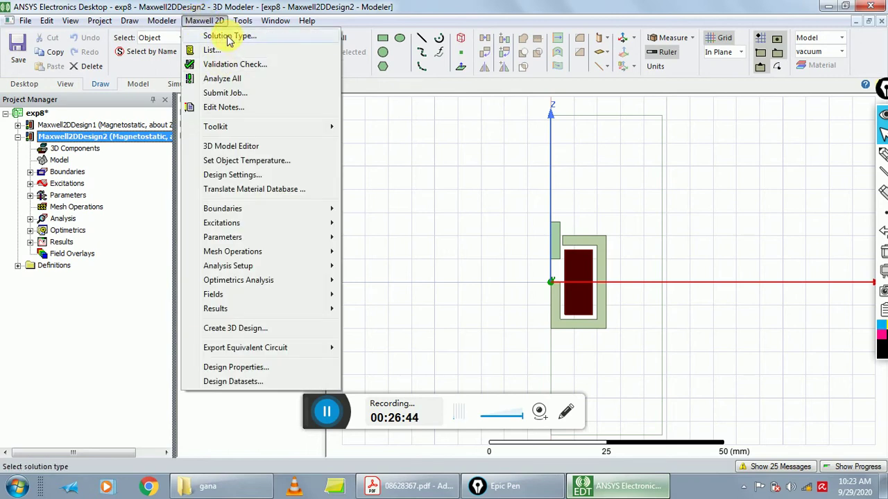
click(227, 35)
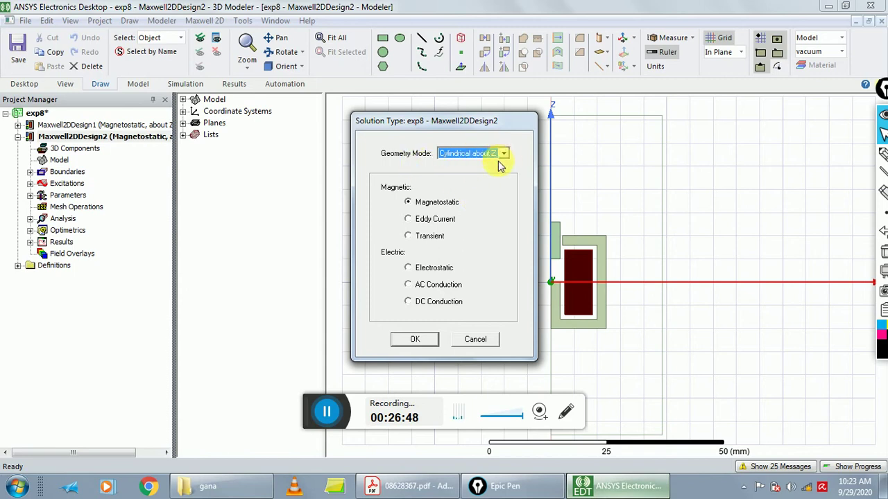
click(421, 239)
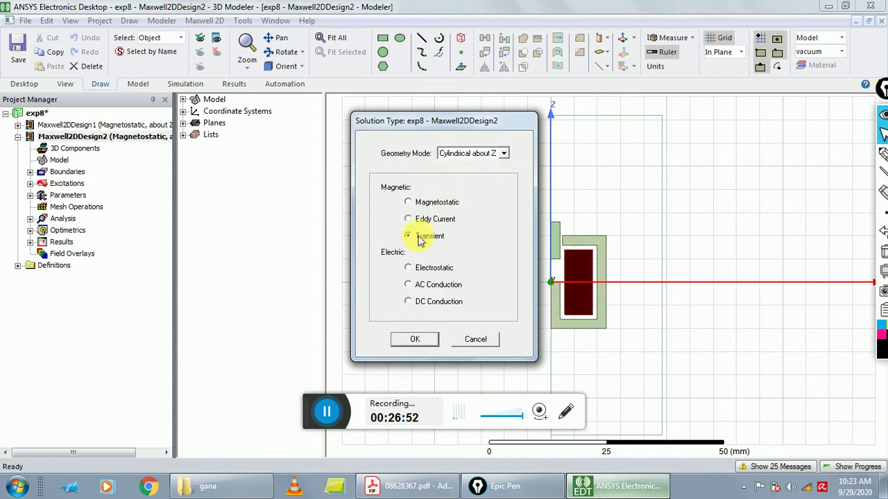
click(416, 340)
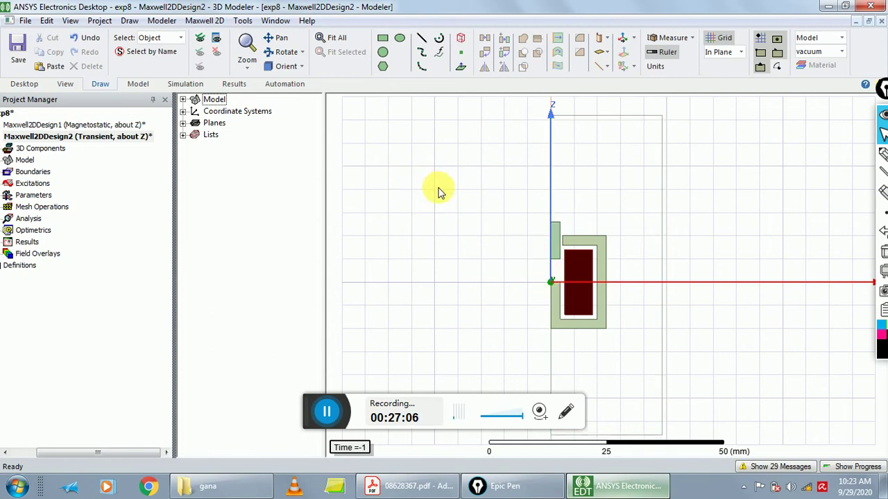
- Draw a rectangle around the anchor starting at (0, 0, 15) mm with dX 2.5 mm and dZ -15 mm
click(130, 21)
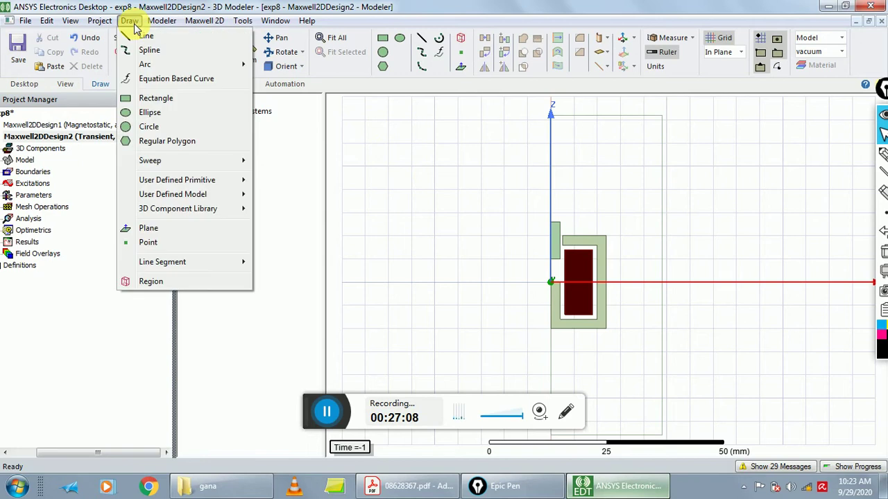
click(169, 98)
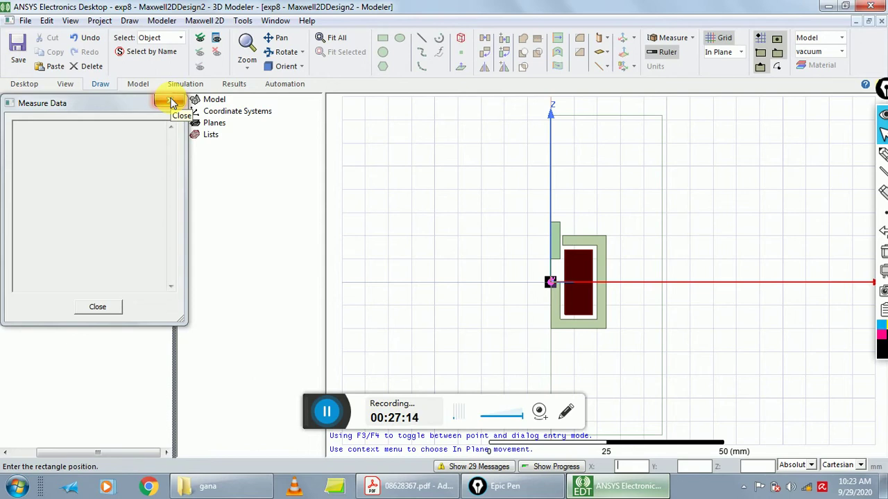
key(Tab)
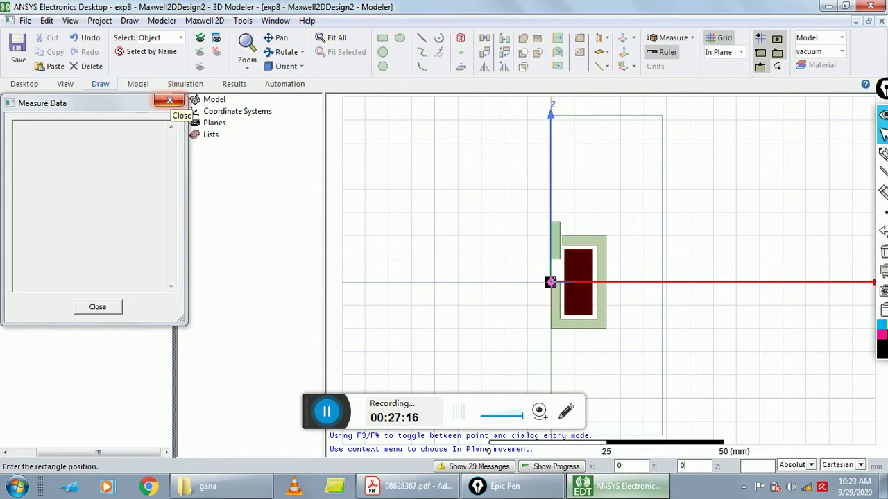
key(Tab)
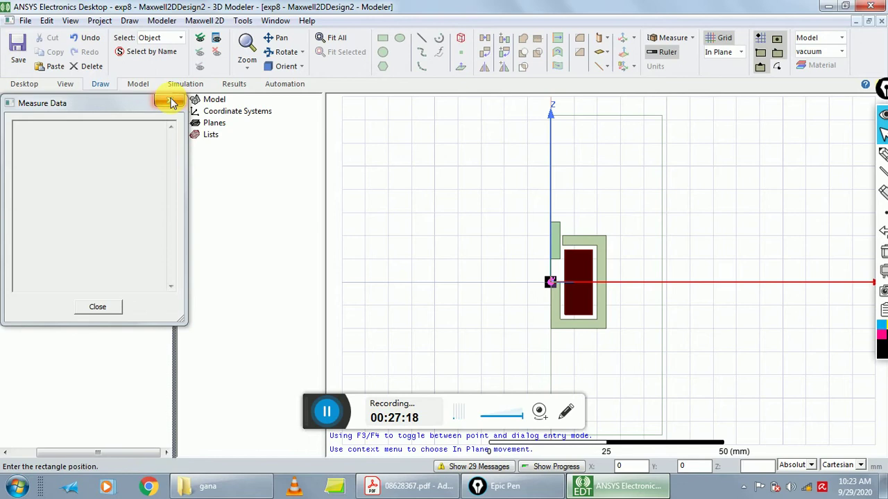
text(1)
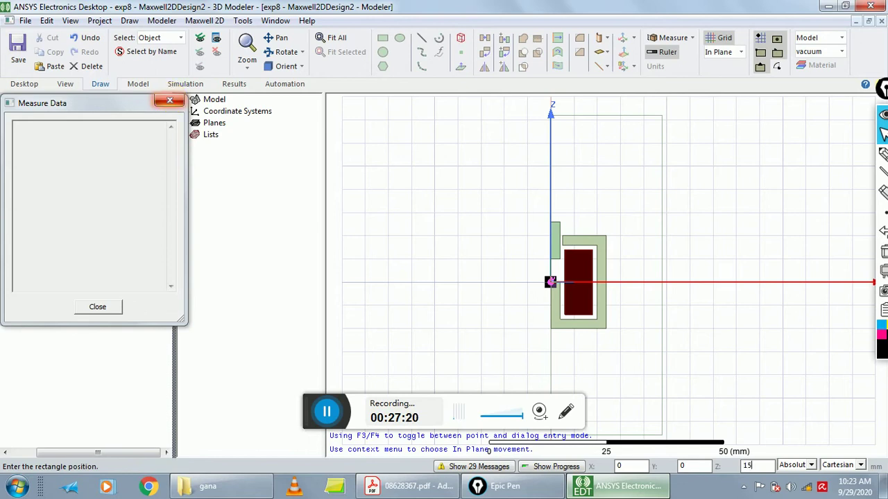
text(5)
key(Return)
key(Tab)
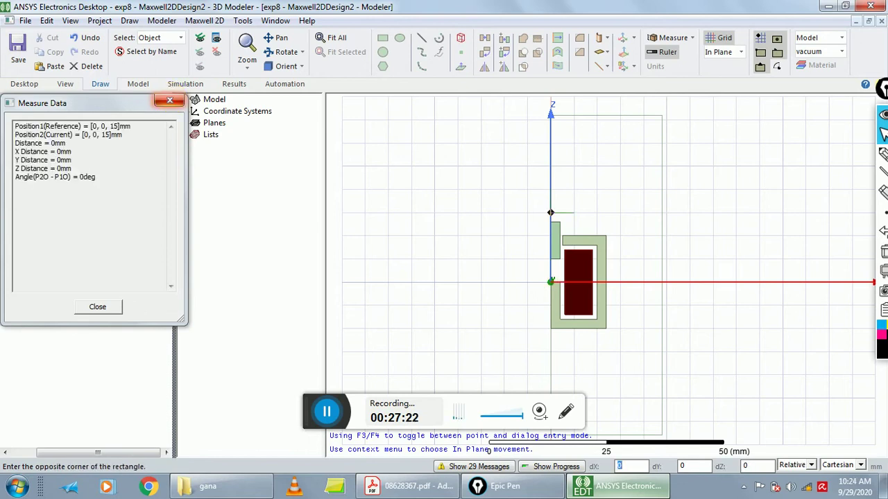
text(2.5)
key(Tab)
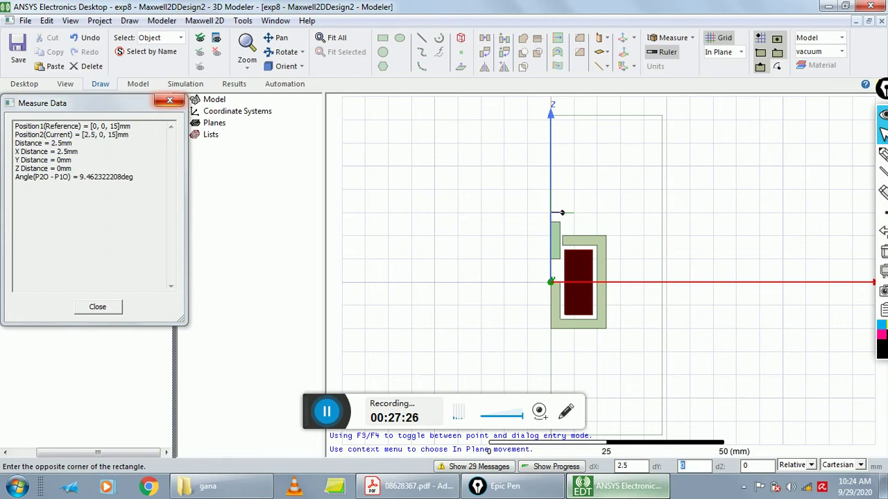
key(Tab)
text(-15)
key(Return)
click(174, 101)
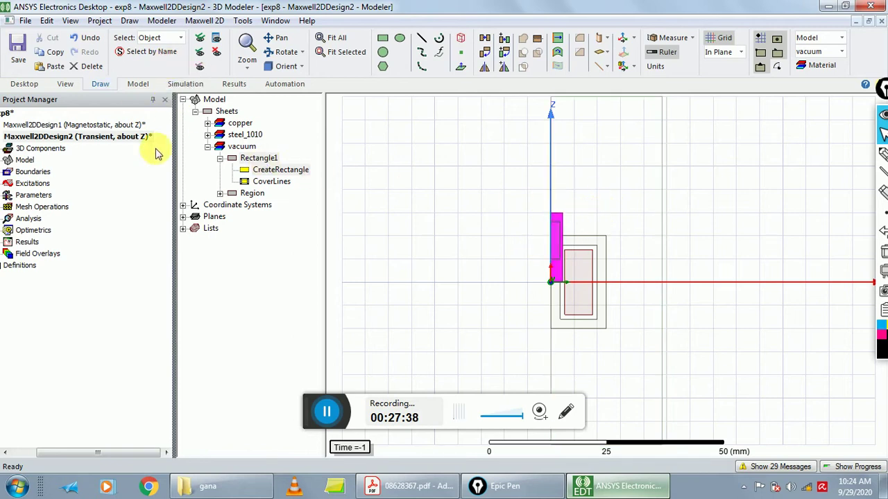
- Rename the new rectangle as band and set its color to the custom grey-green with RGB 159, 175, 143
double_click(250, 158)
click(378, 198)
click(381, 199)
drag(381, 199, 343, 192)
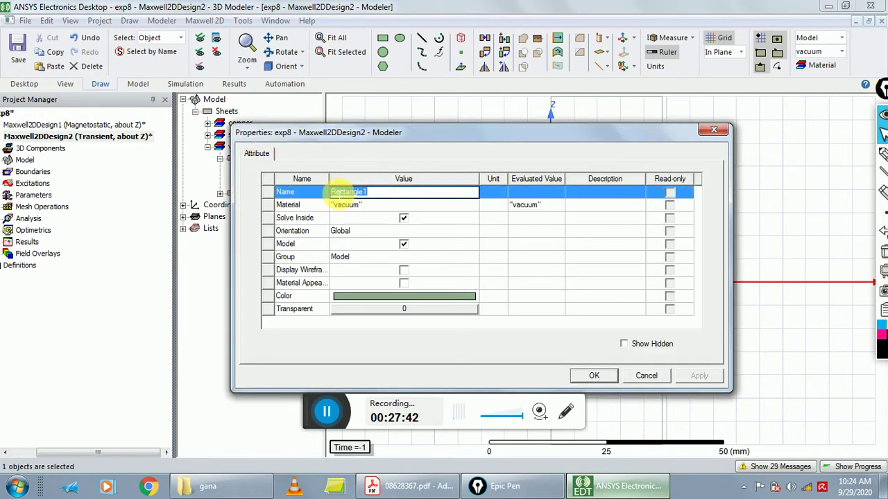
text(band)
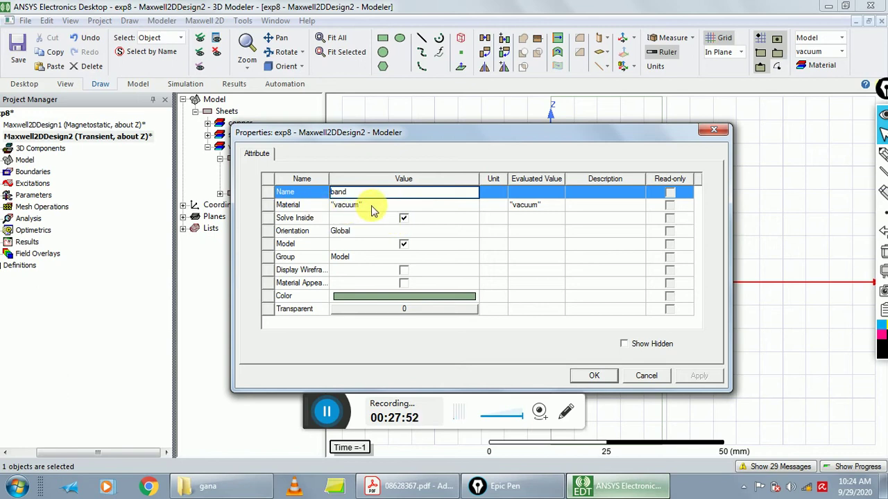
click(396, 297)
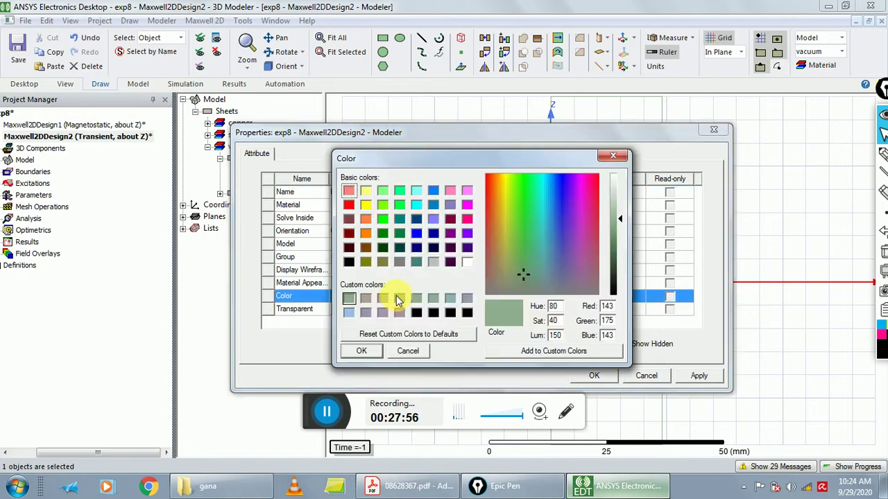
click(399, 299)
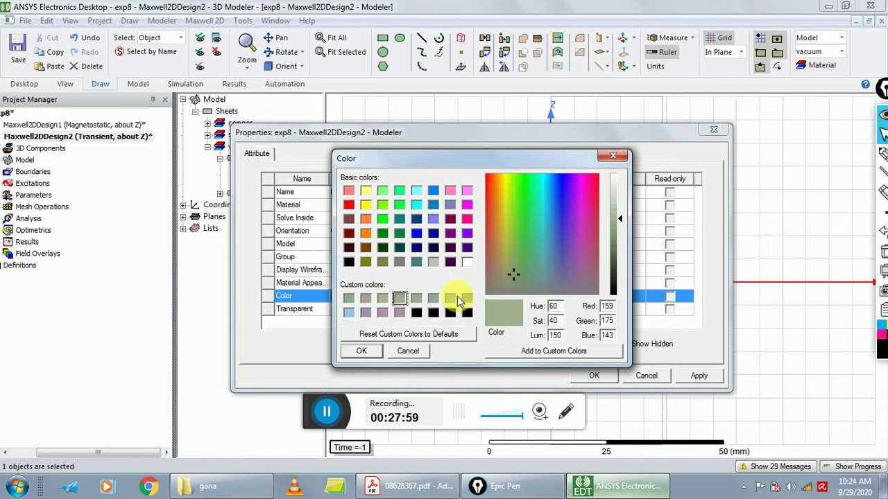
click(364, 352)
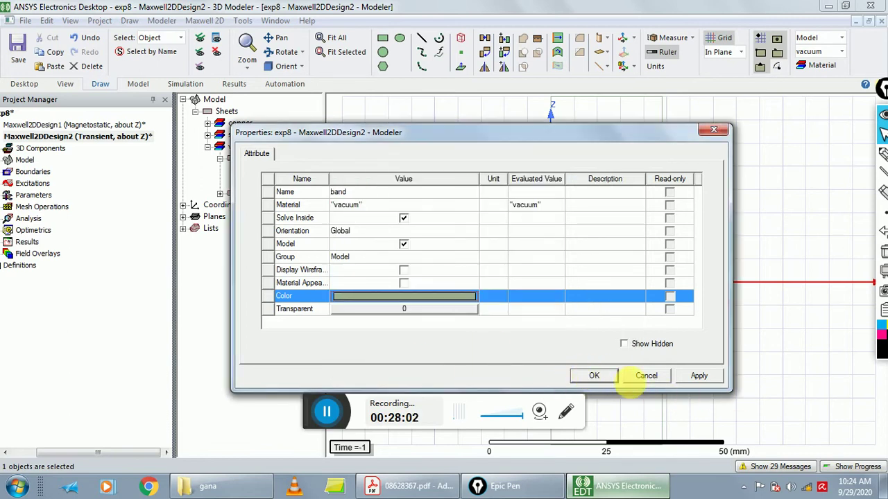
click(606, 378)
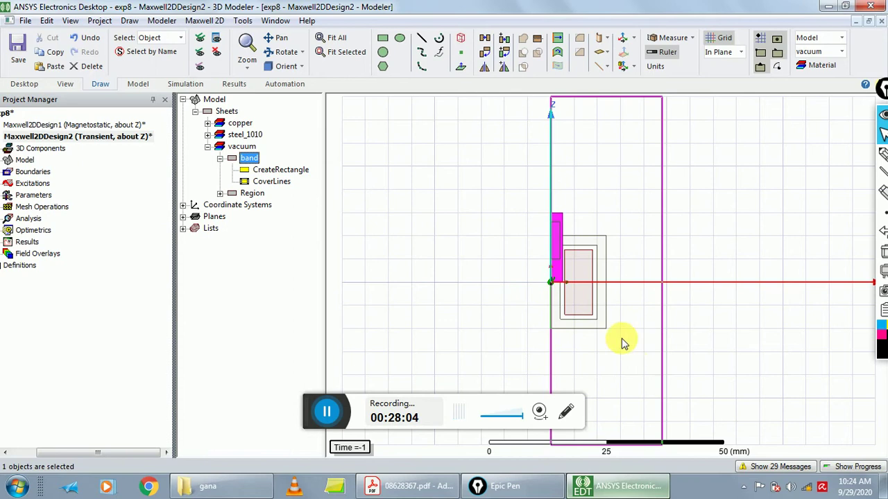
click(460, 271)
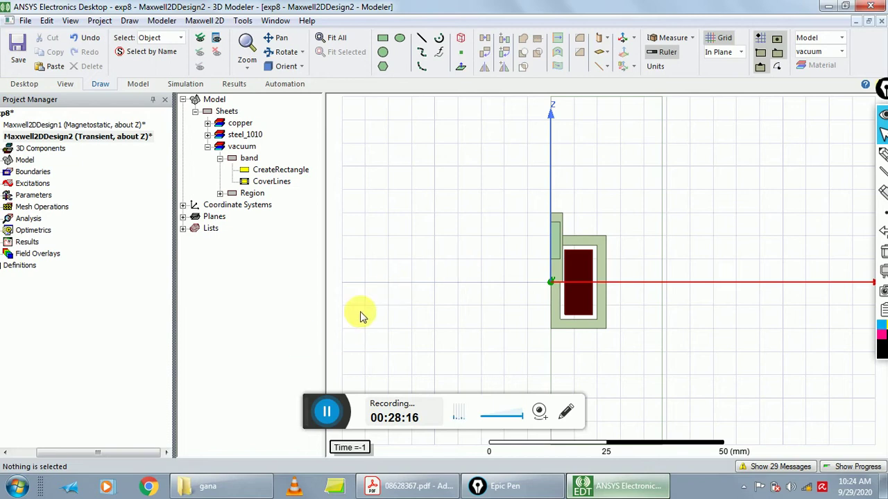
- Delete the Current1 excitation from Maxwell2DDesign2
drag(95, 456, 70, 456)
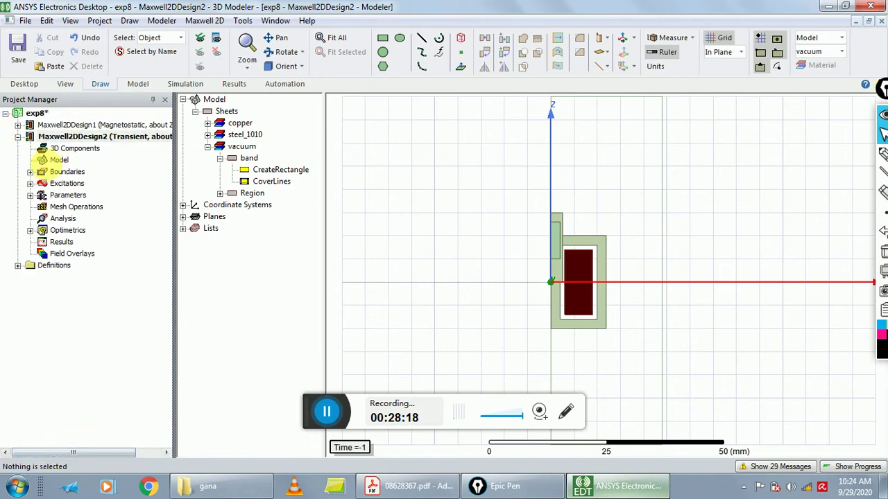
click(30, 183)
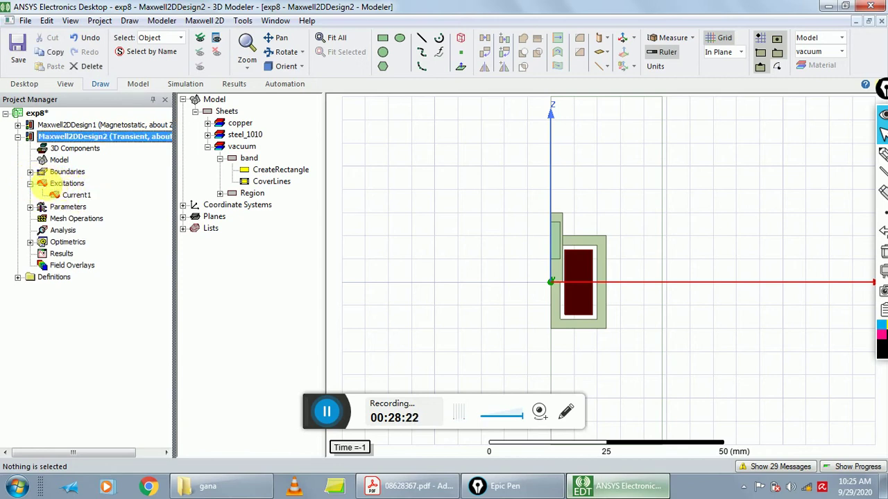
click(73, 197)
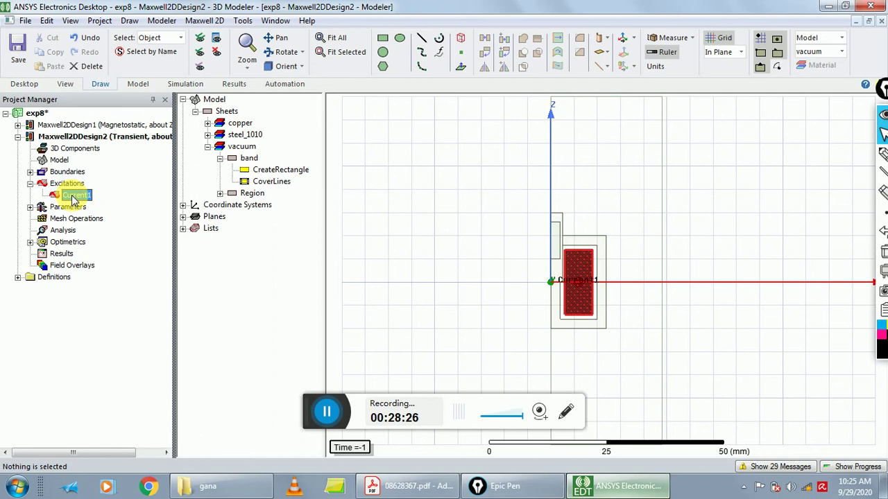
right_click(73, 198)
click(91, 219)
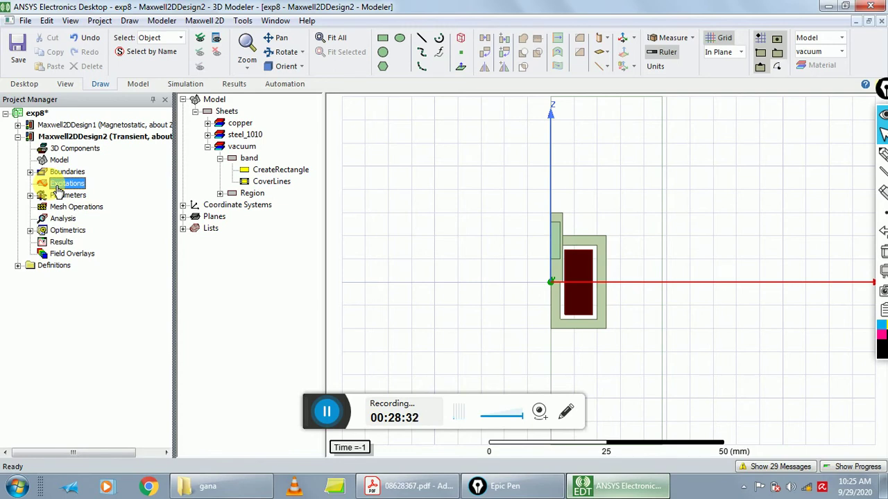
- Enable the eddy effect for the housing and the anchor in Maxwell2DDesign2, leaving it off for the coil
click(208, 21)
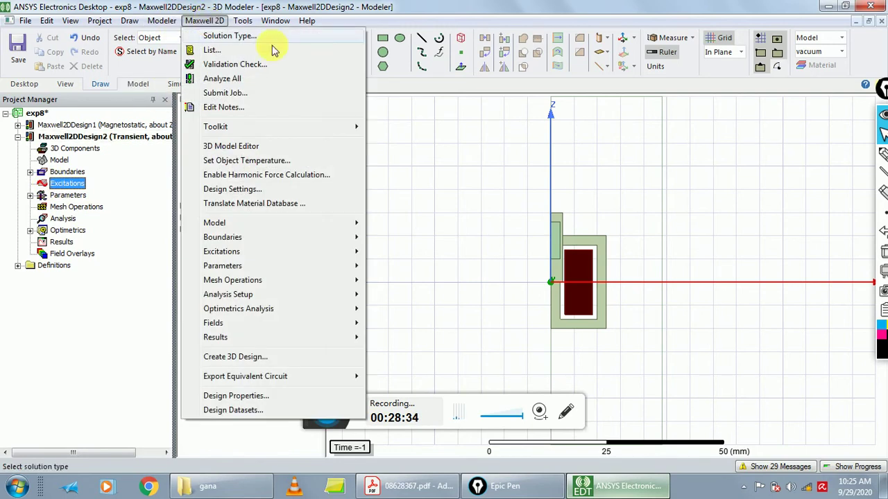
click(613, 191)
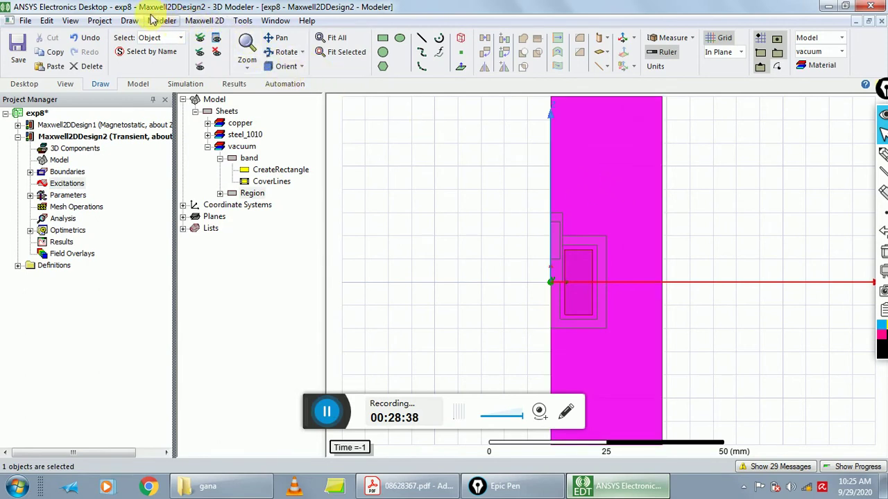
click(201, 21)
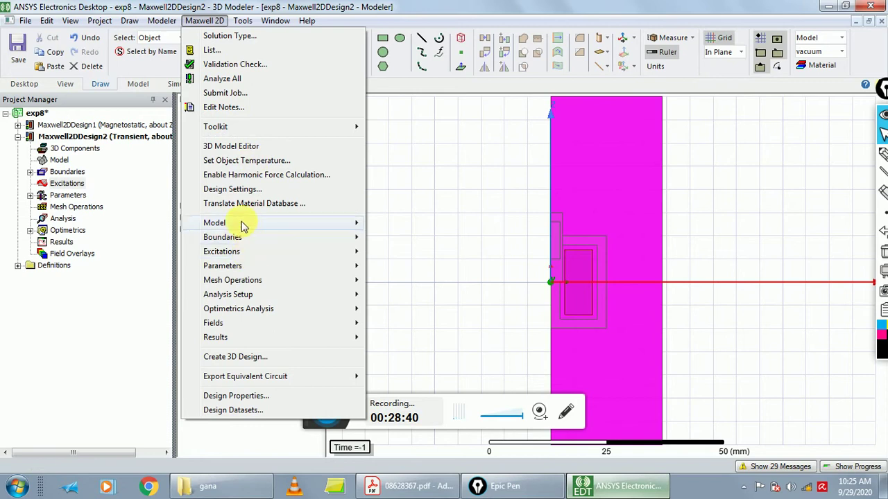
mouse_move(265, 252)
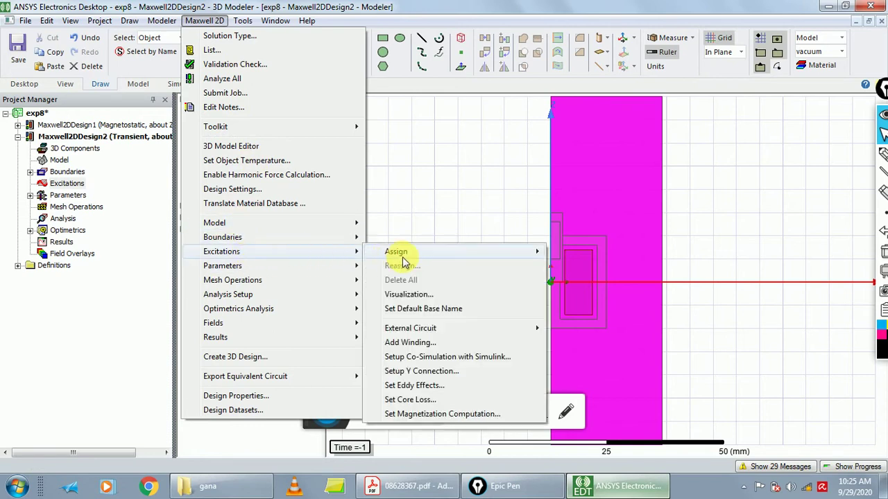
click(415, 387)
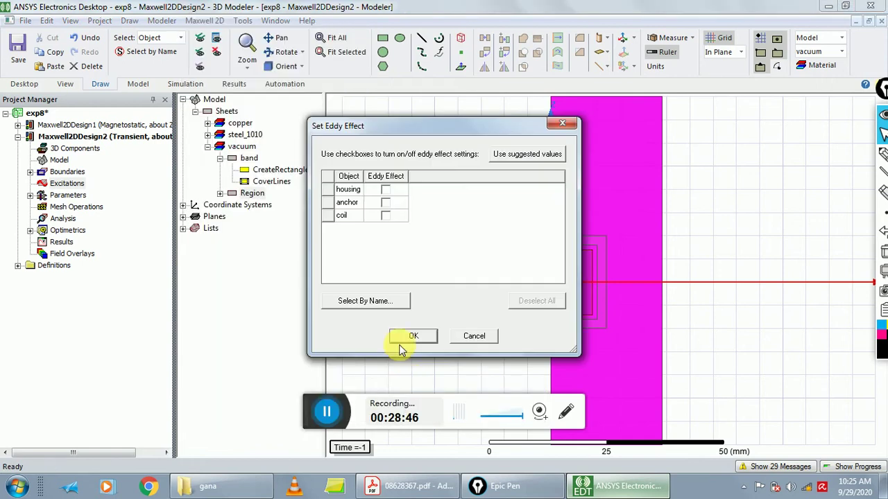
click(386, 190)
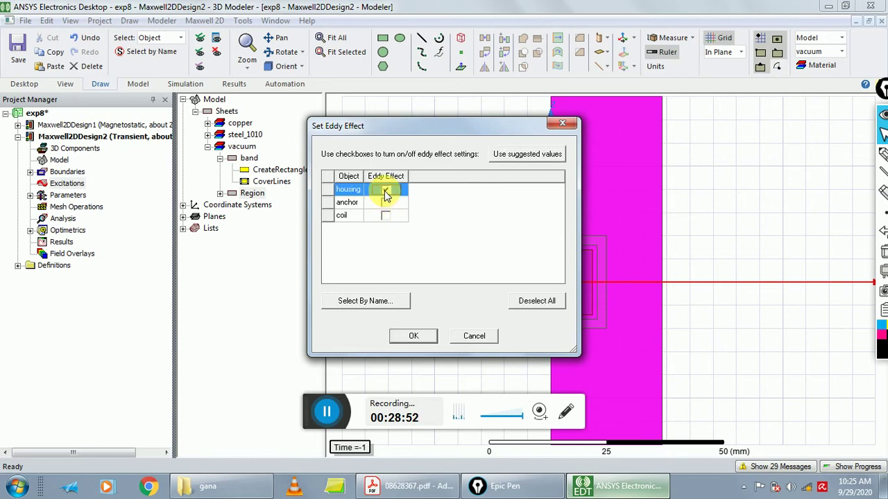
click(385, 202)
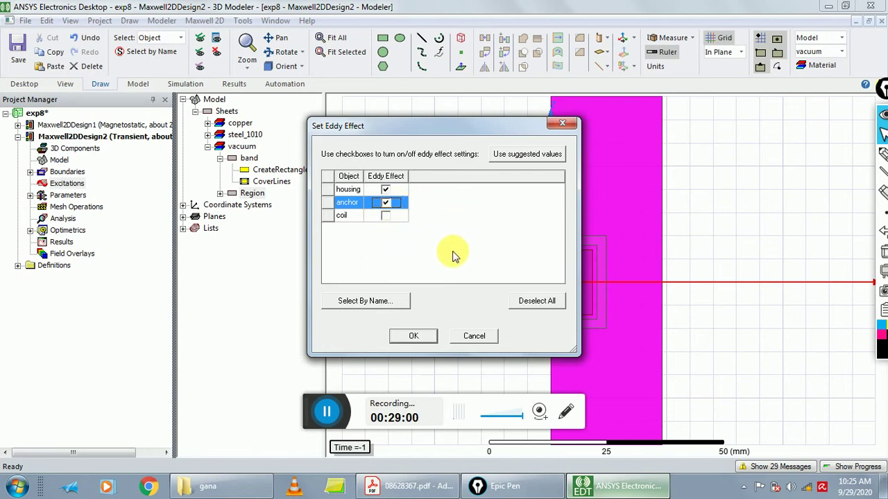
click(412, 335)
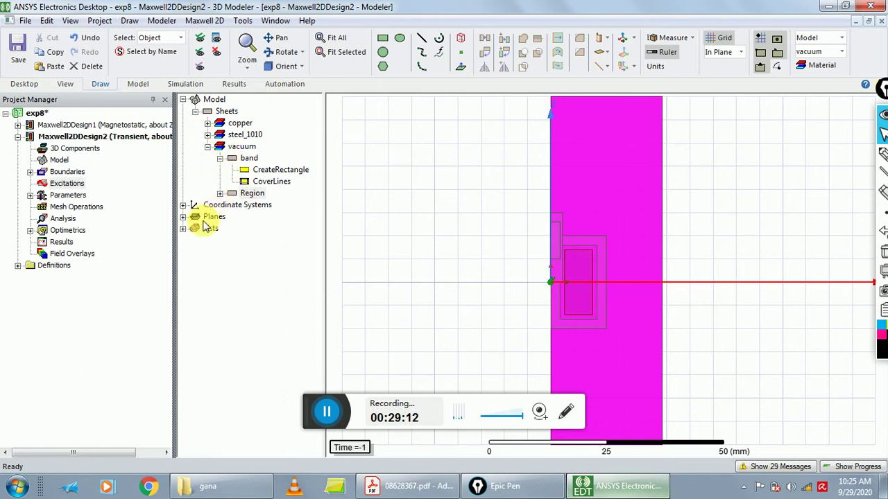
- Assign a Coil excitation named coil to the copper coil sheet with 510 conductors and positive polarity
click(206, 123)
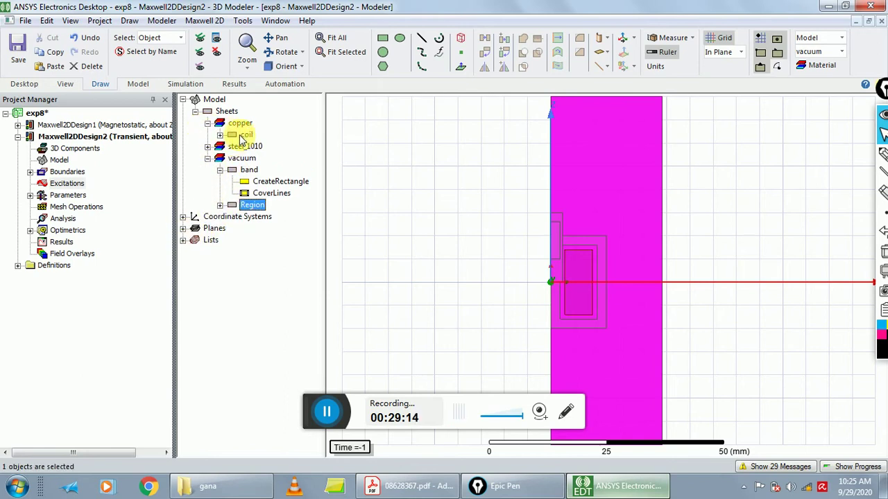
click(244, 135)
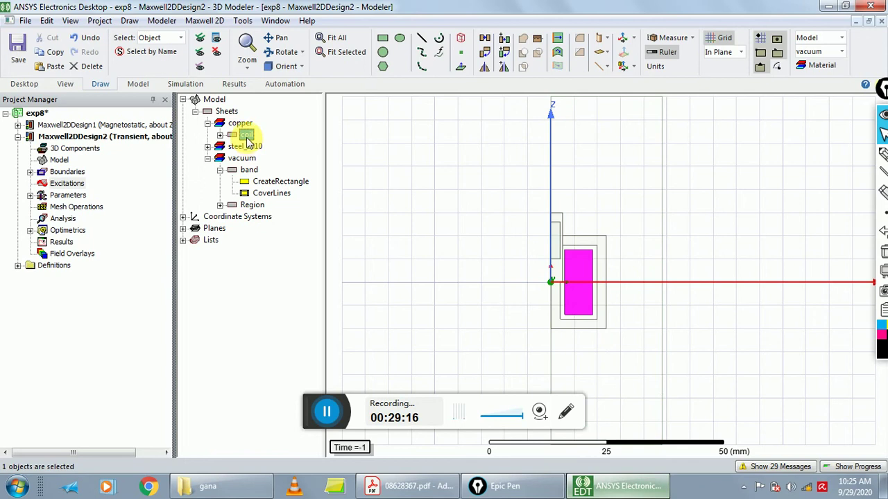
right_click(246, 136)
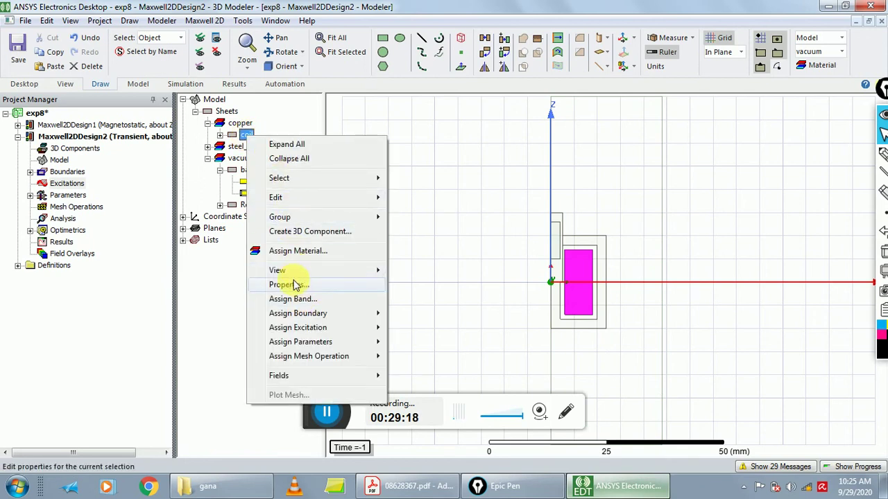
mouse_move(313, 329)
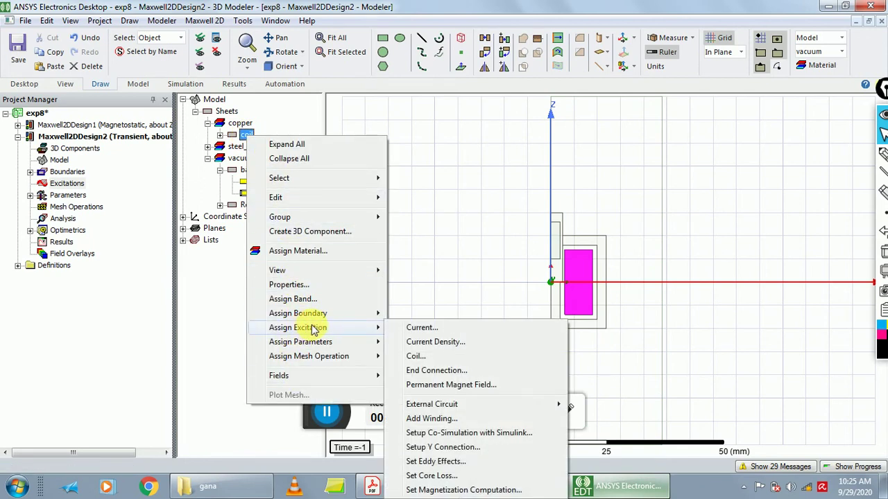
click(412, 356)
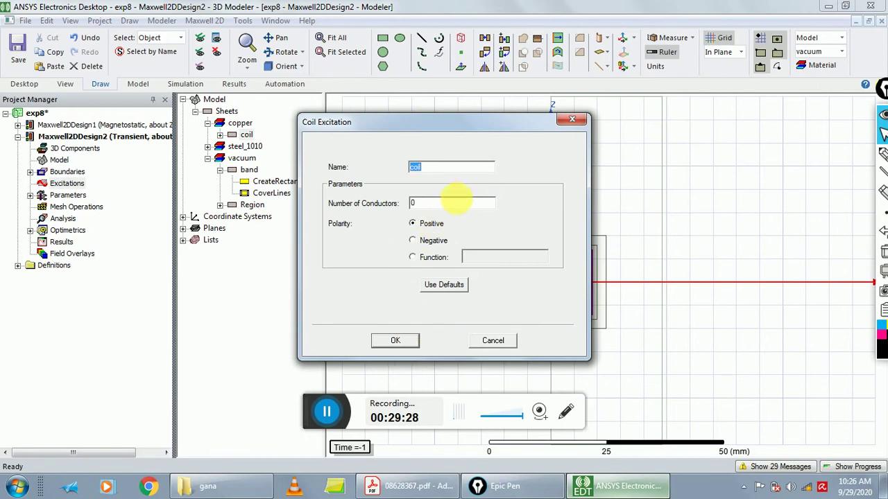
key(Tab)
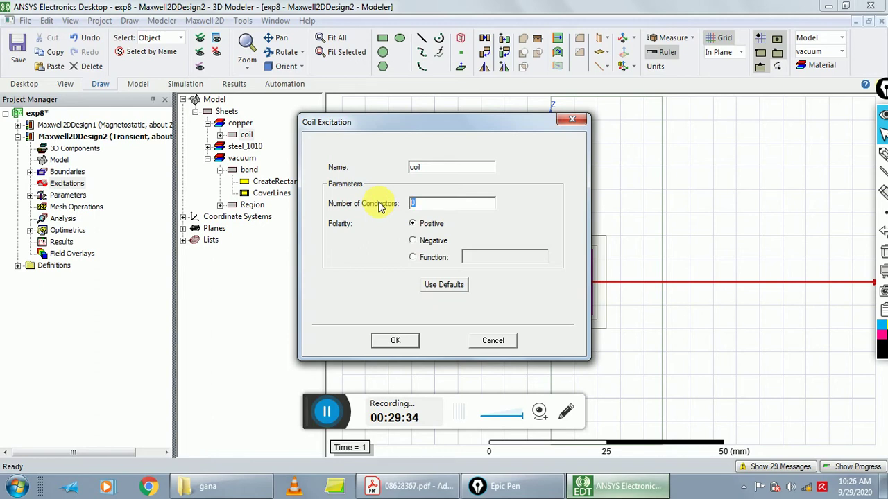
text(5)
key(BackSpace)
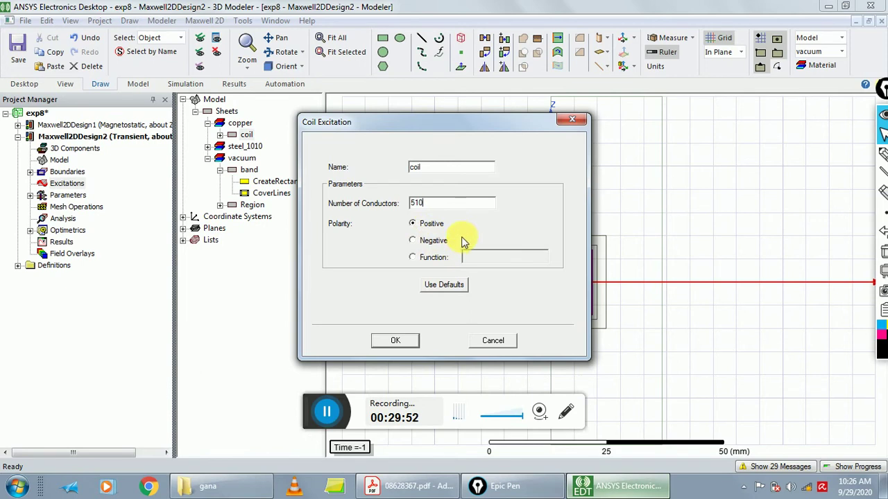
click(395, 340)
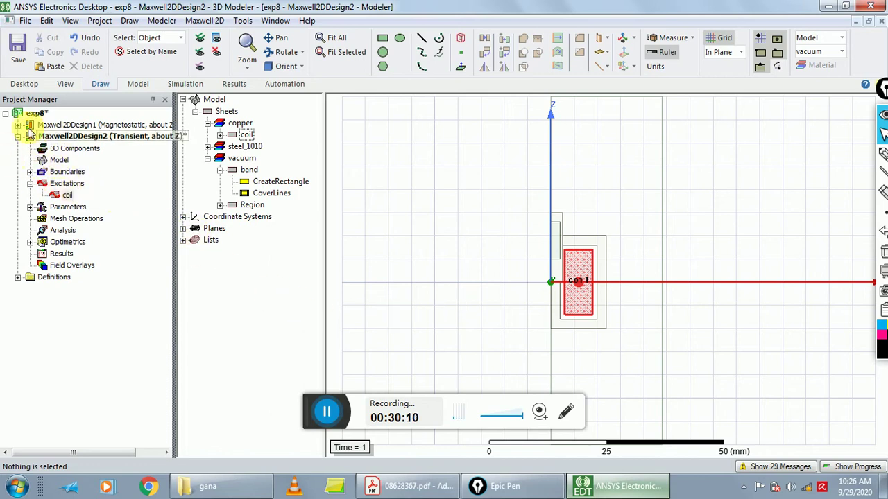
- Add a winding named Winding_1 to the excitations, with type Voltage and stranded conductors
right_click(64, 186)
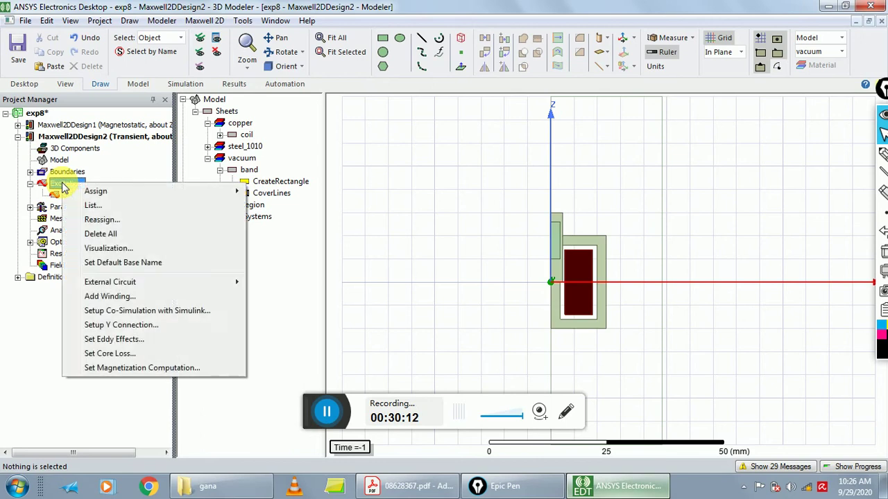
click(111, 297)
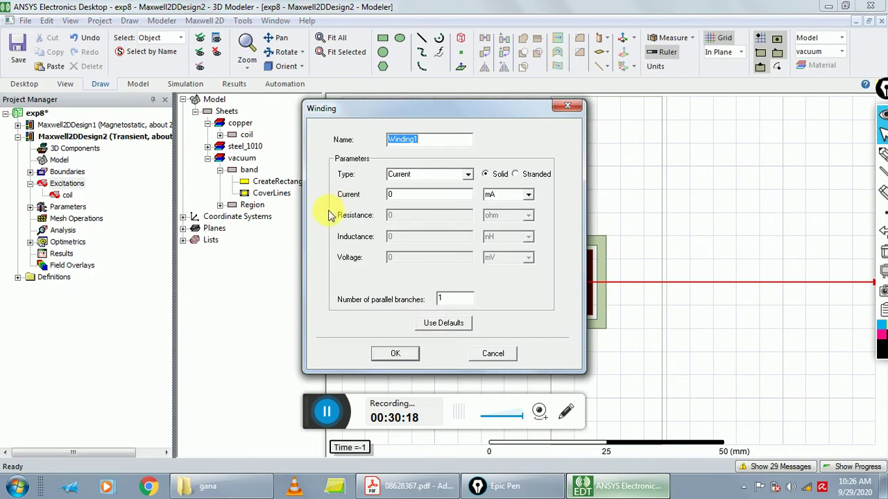
click(428, 141)
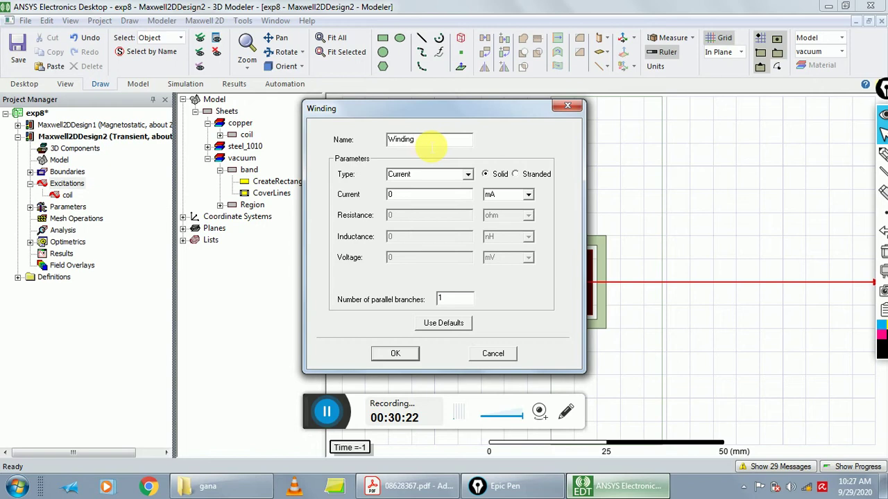
text(1)
text(_)
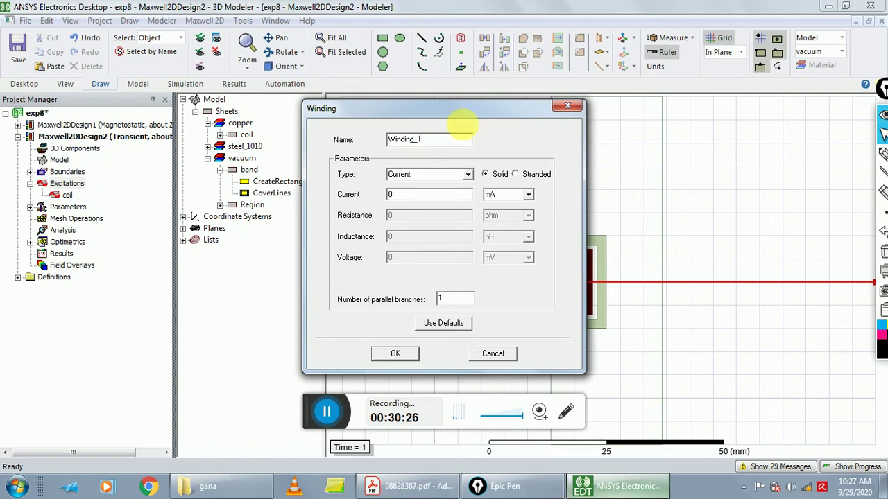
click(467, 175)
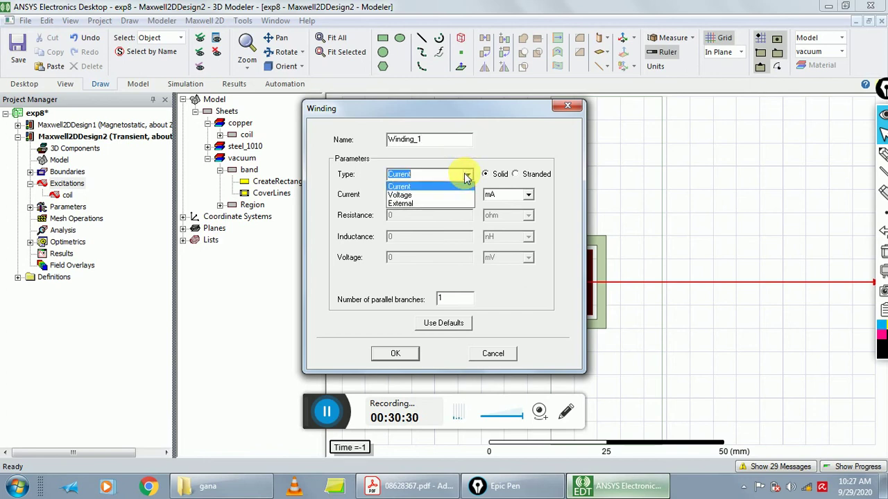
click(420, 195)
click(514, 175)
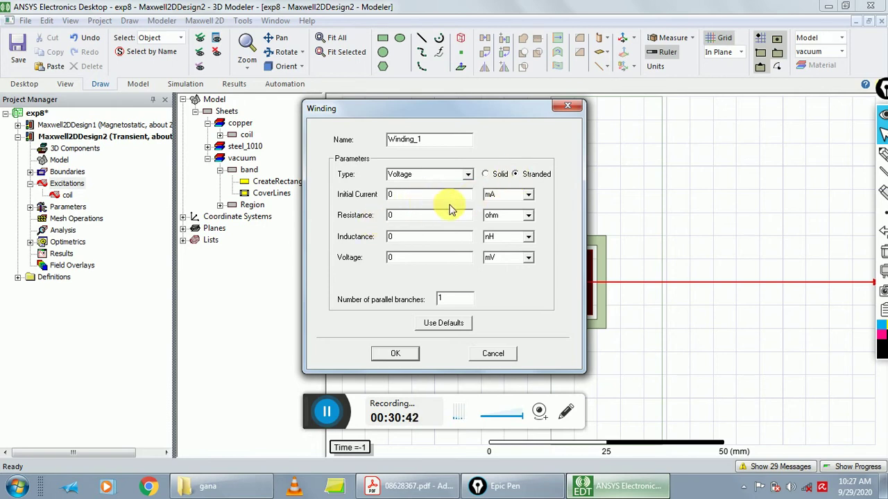
- Set Winding_1's resistance to 2 ohm and its voltage to 10 mV, and accept the winding definition
double_click(414, 217)
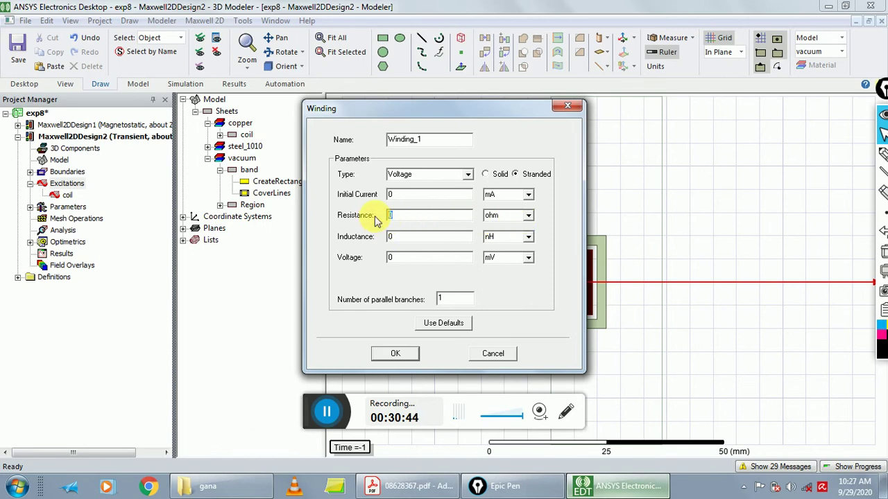
text(2)
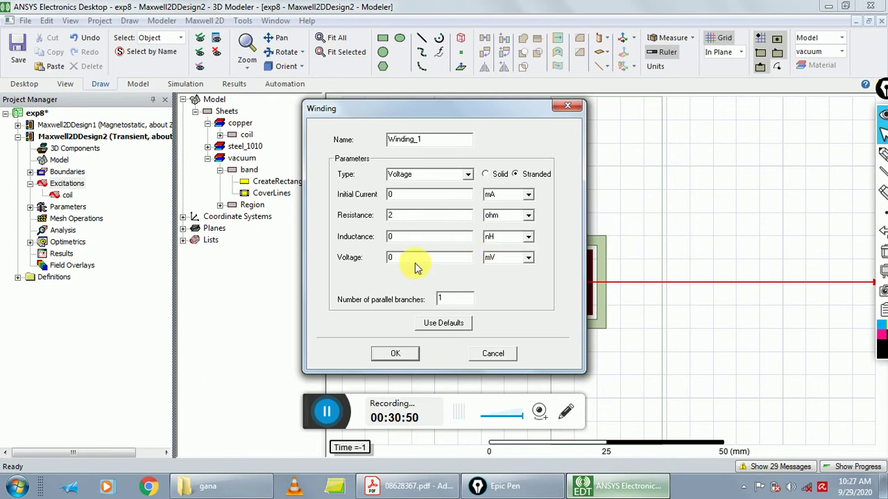
double_click(386, 258)
text(1)
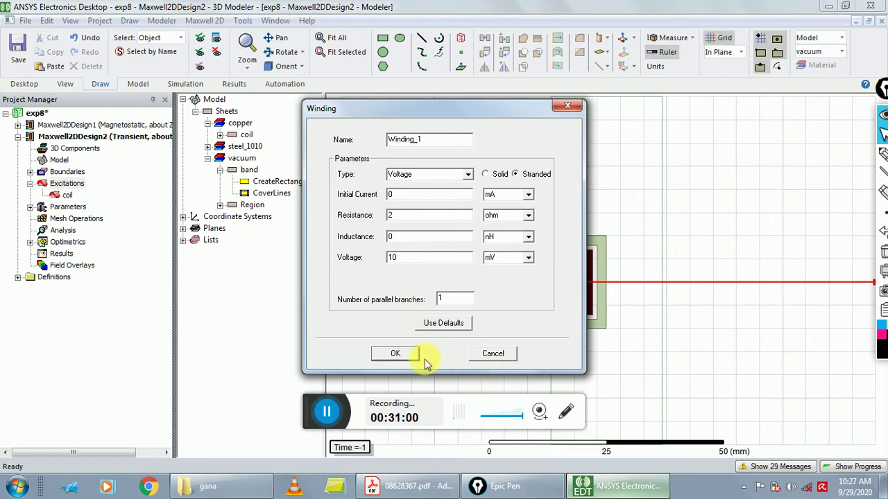
click(404, 357)
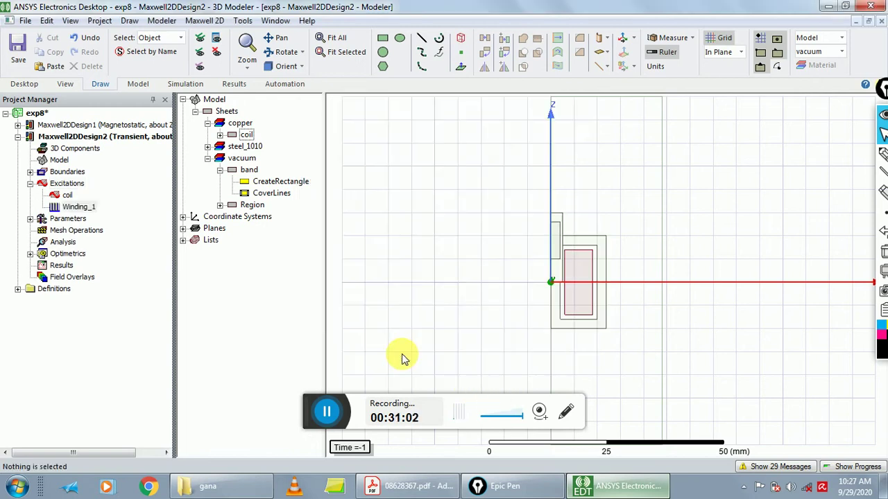
- Add the coil terminal to Winding_1
click(67, 196)
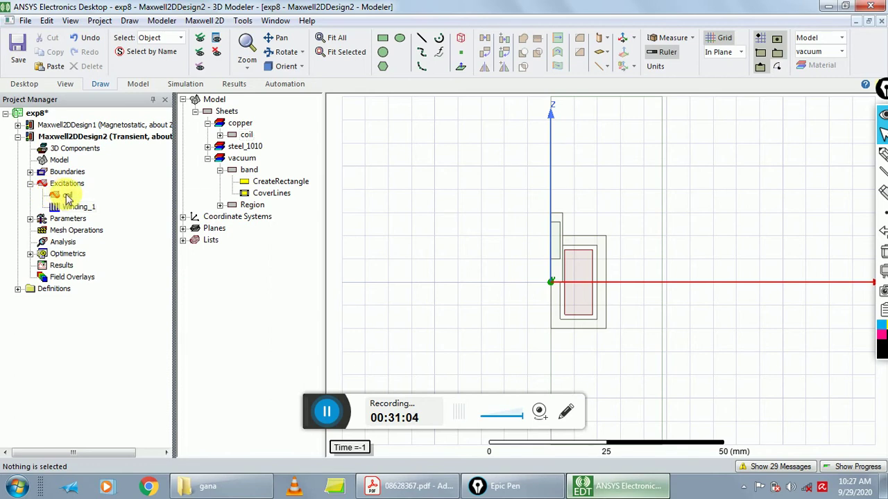
right_click(67, 197)
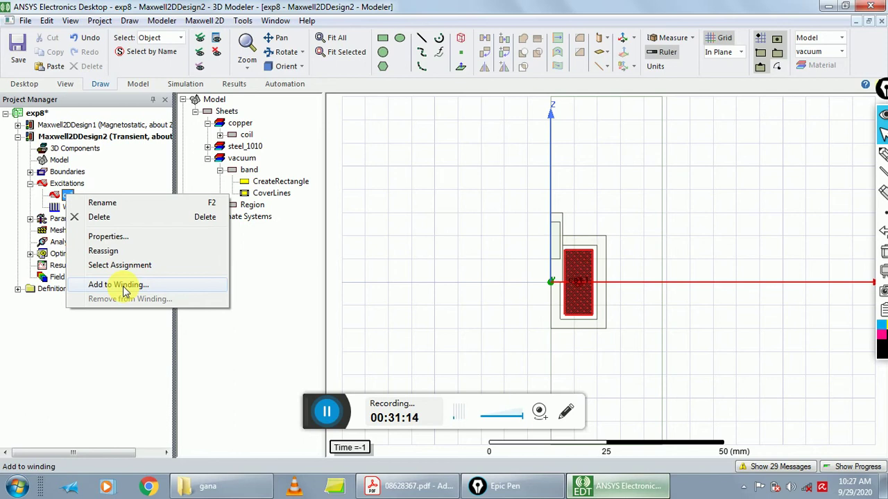
click(157, 173)
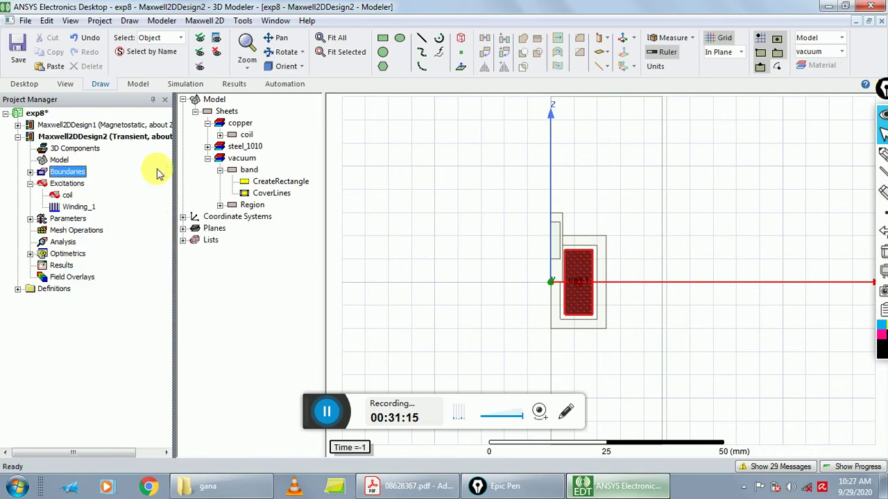
click(69, 209)
right_click(69, 210)
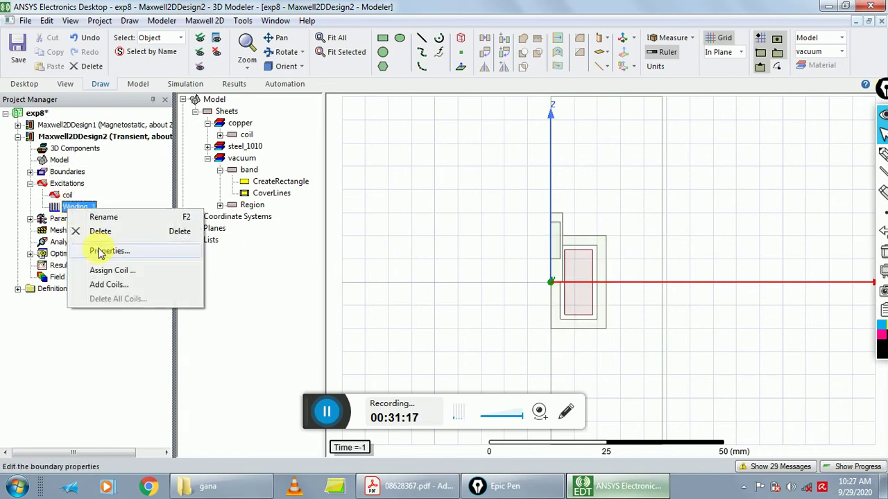
click(107, 285)
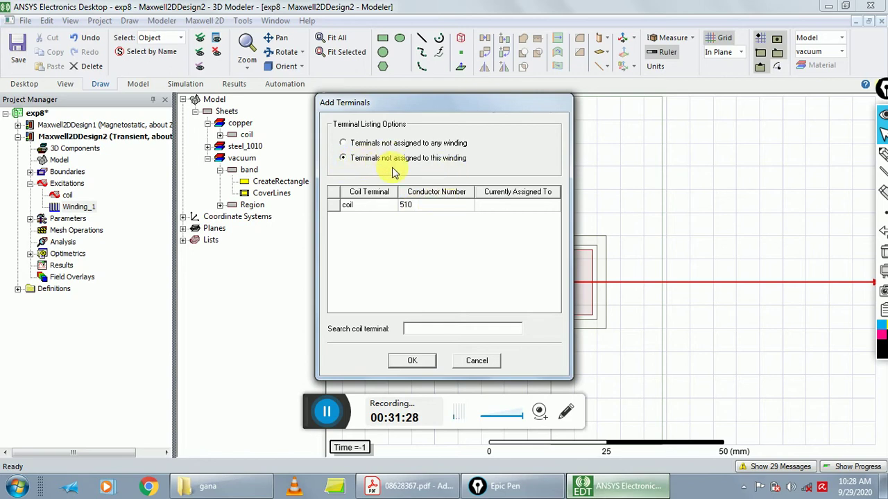
click(363, 206)
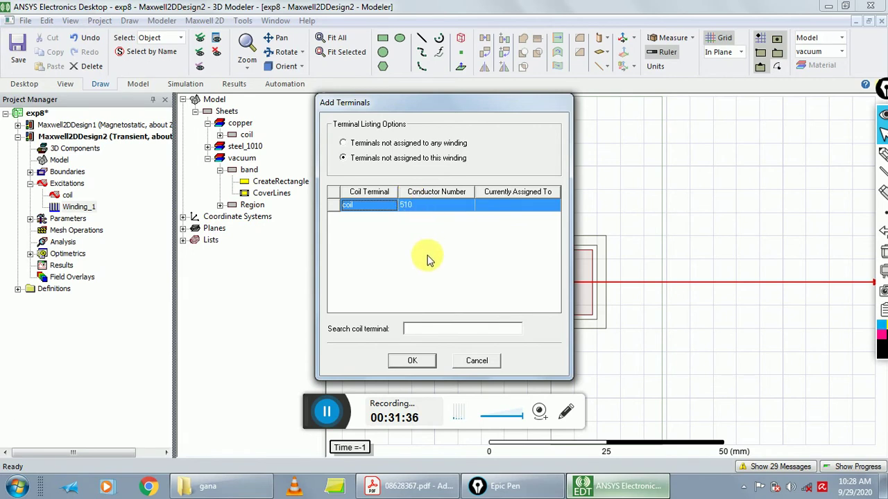
click(412, 360)
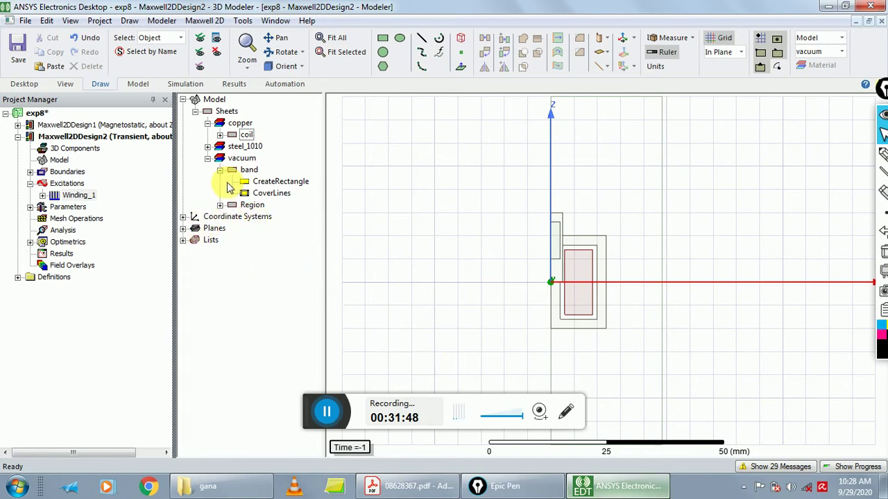
click(208, 158)
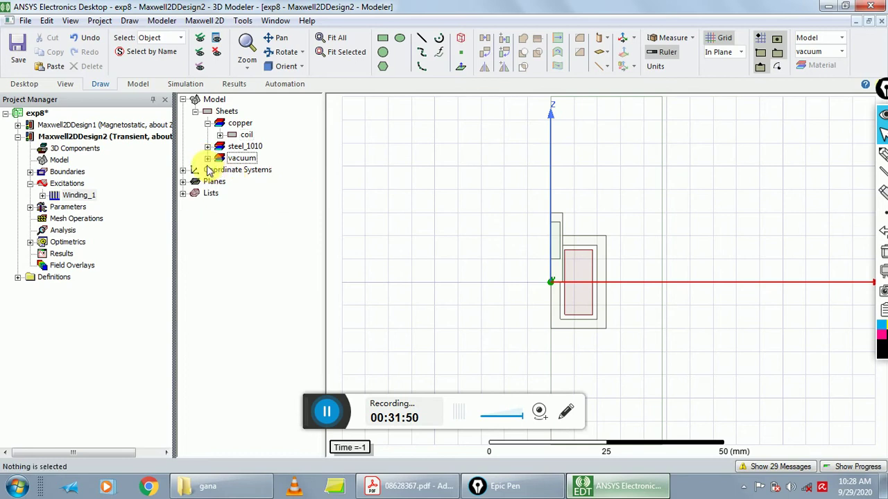
click(208, 159)
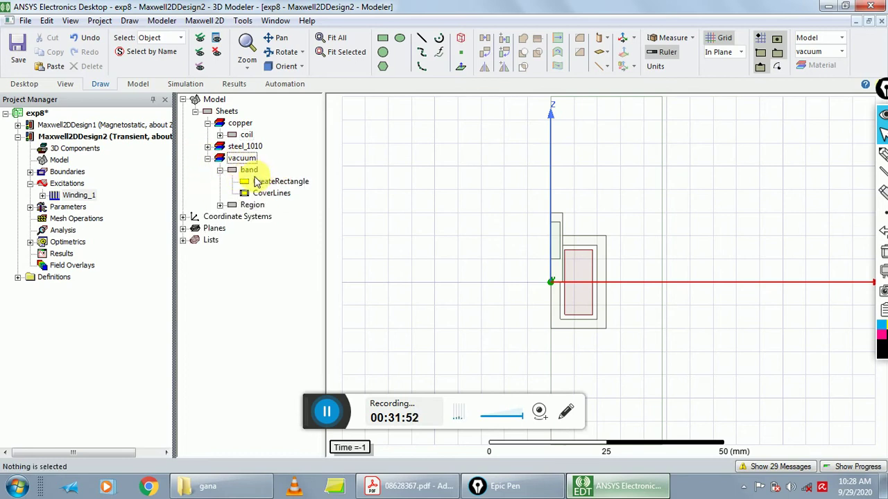
- Assign a motion band to the band sheet, with translation along Global::Z in the negative direction
click(249, 170)
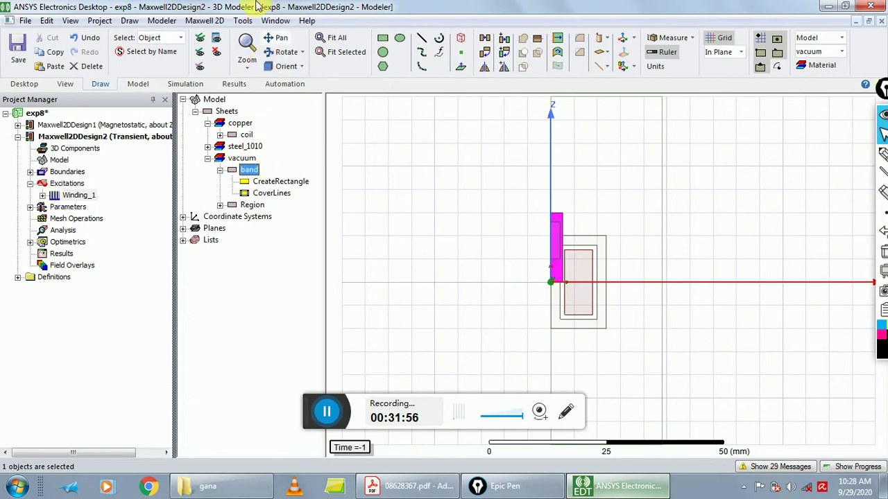
click(206, 21)
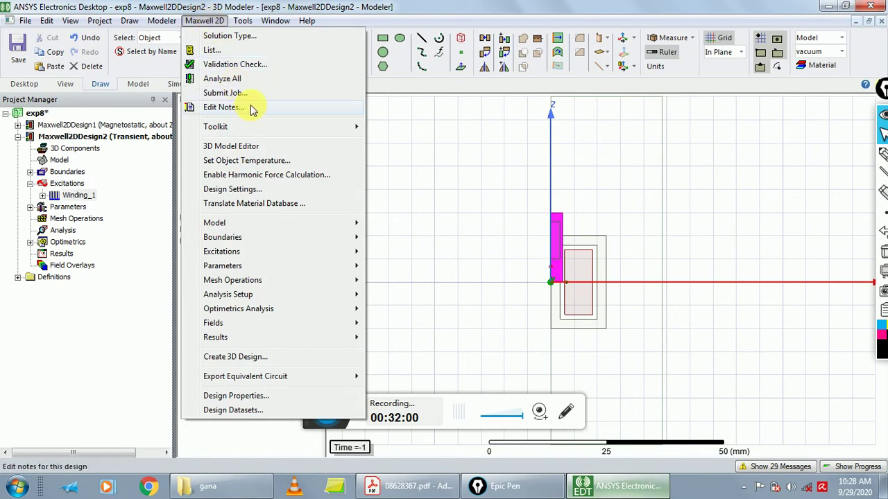
mouse_move(253, 234)
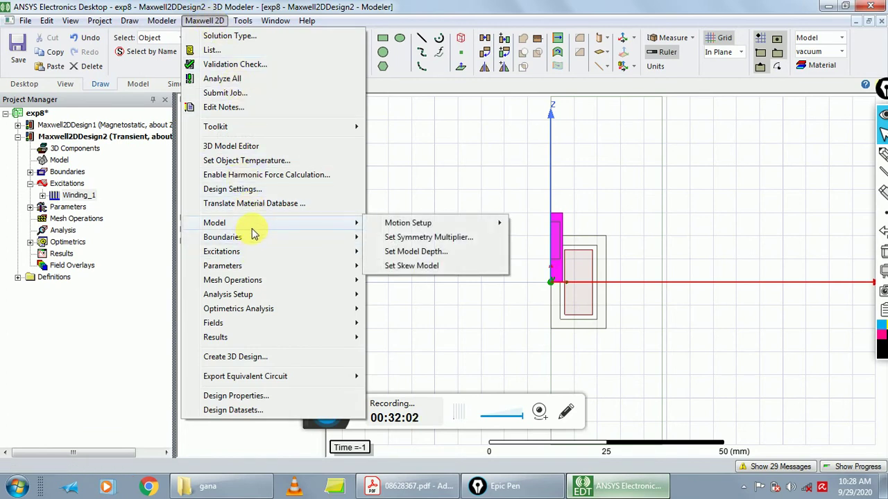
mouse_move(414, 229)
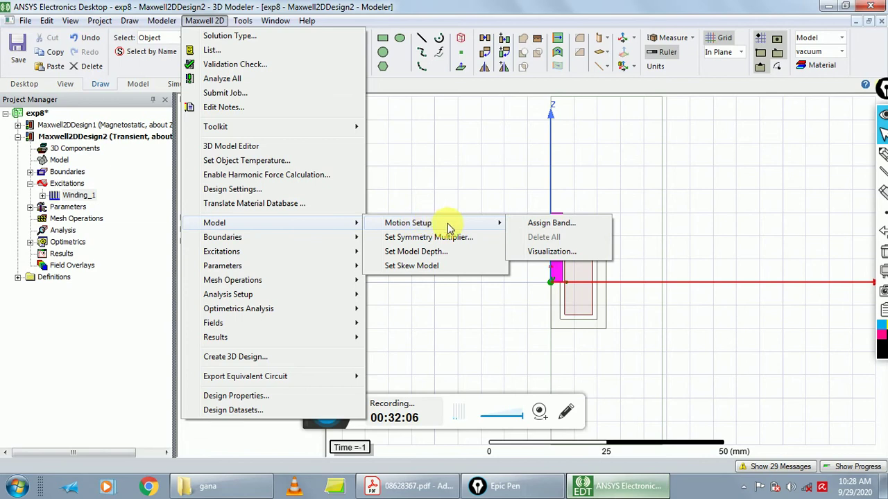
click(527, 227)
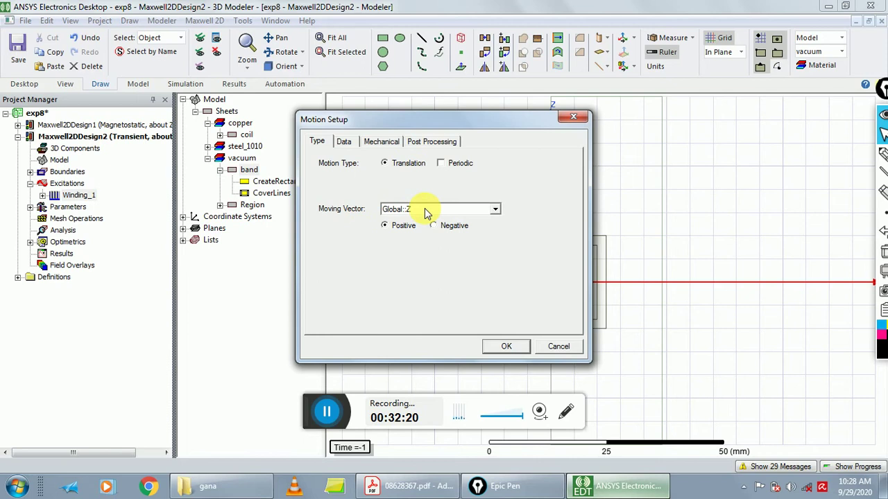
click(436, 226)
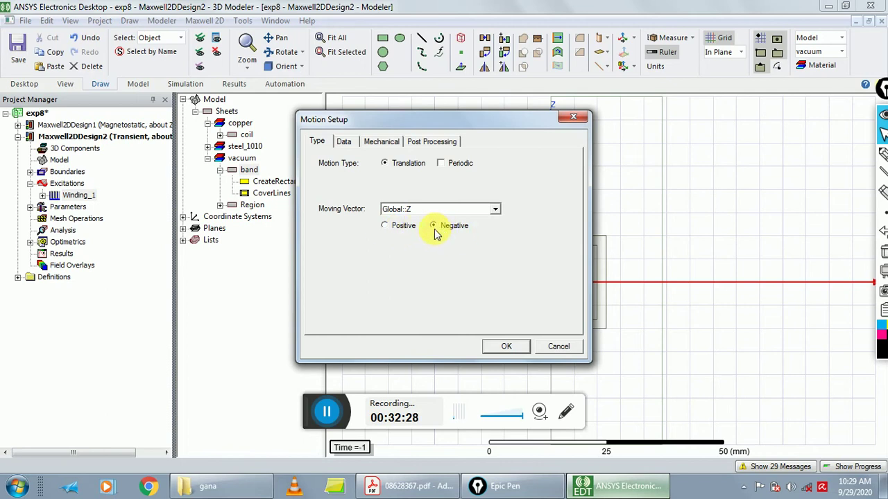
- Set the positive translate limit of the band motion to 4.9 mm
click(345, 141)
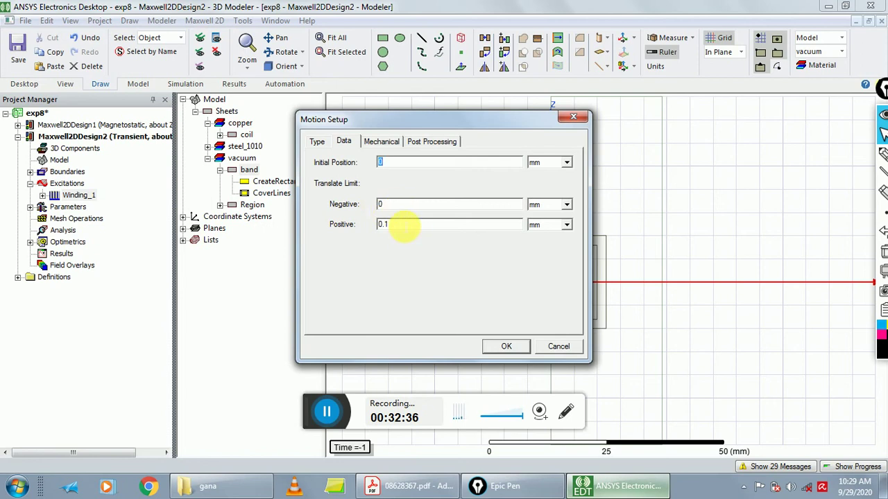
drag(404, 225, 366, 228)
text(4.9)
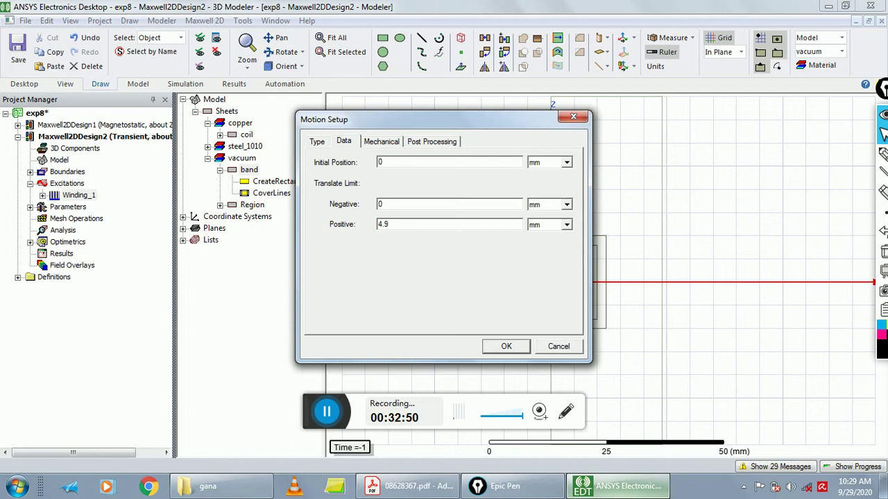
- Enable Consider Mechanical Transient for the band motion and set the moving mass to 1 gram
click(391, 142)
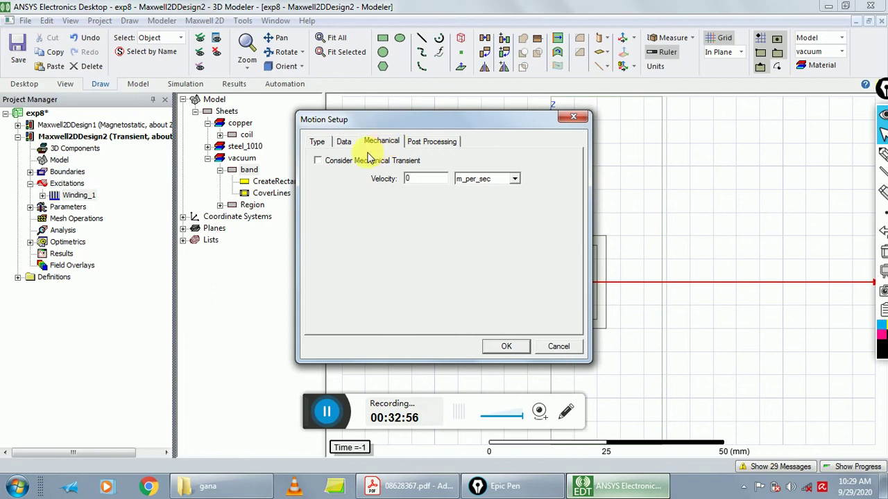
click(317, 161)
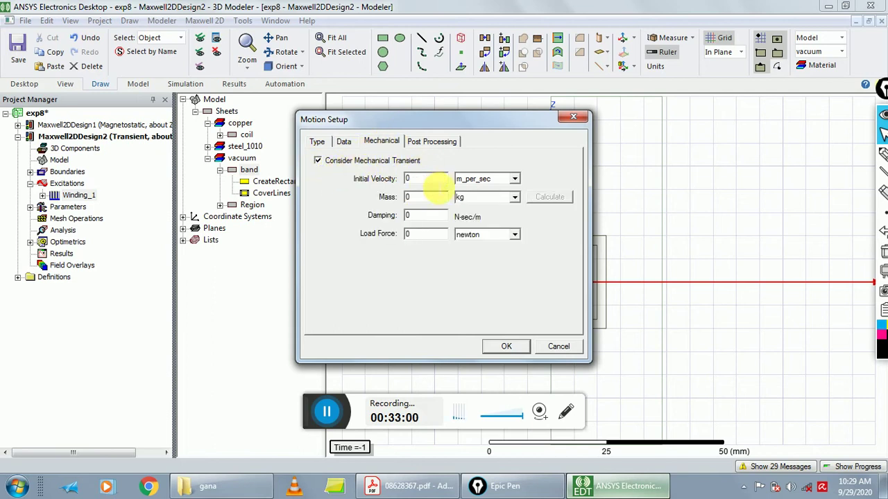
drag(421, 199, 382, 199)
text(1)
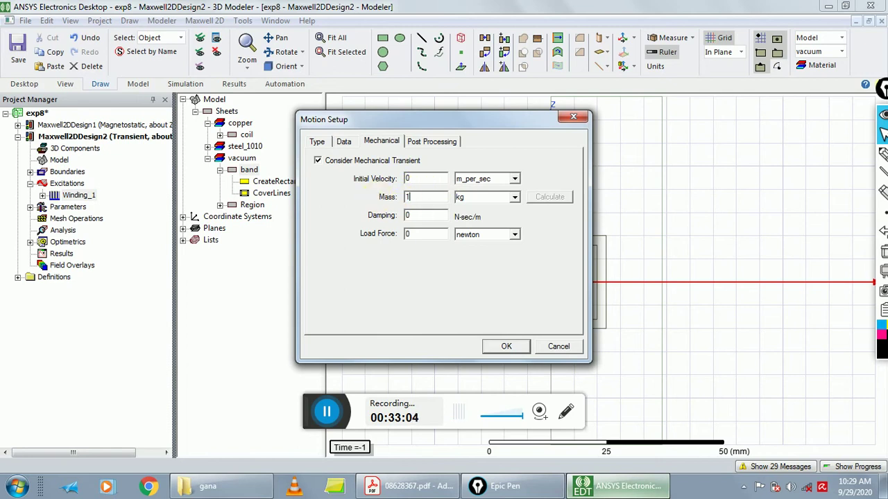
click(499, 198)
click(463, 236)
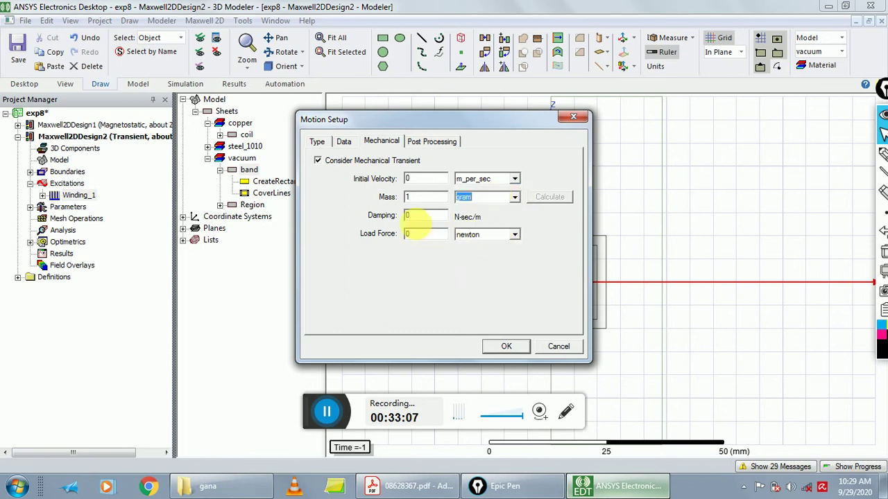
- Set the load force to the expression -1000*Position-1 in newton and accept the motion setup
click(441, 235)
drag(444, 239, 368, 234)
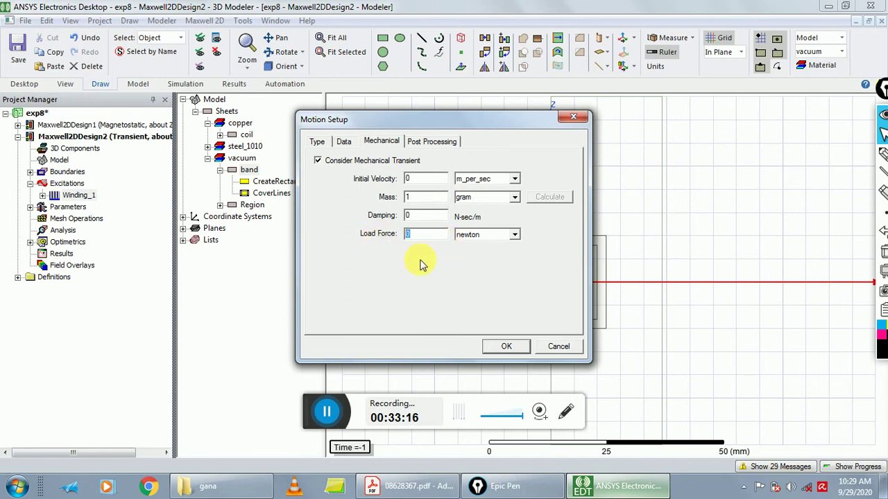
text(-1000)
text(*postion)
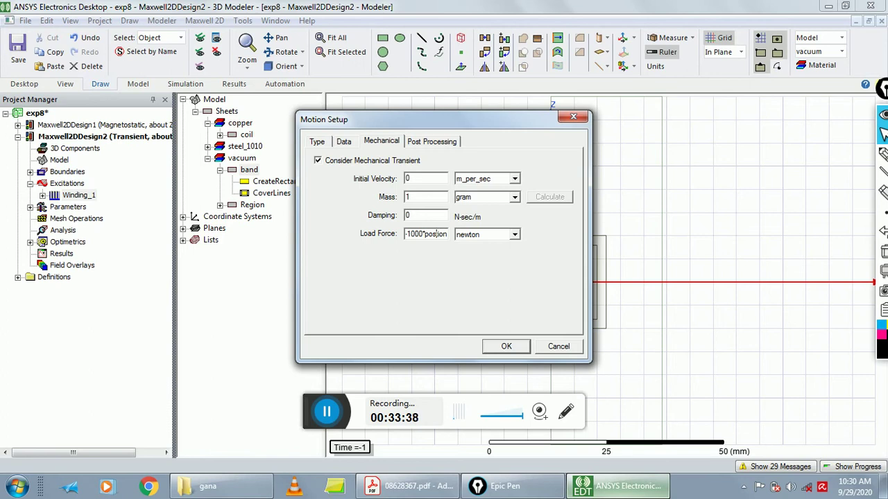
text(iti)
click(426, 233)
key(BackSpace)
text(P)
key(End)
text(-1)
click(498, 346)
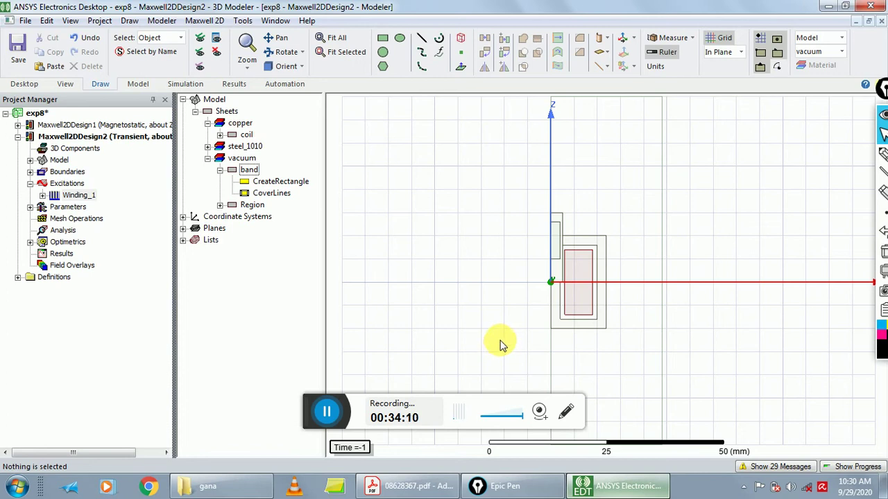
- Assign a length-based mesh refinement inside the band sheet, named Band_Length, with a maximum element length of 0.1 mm
click(244, 172)
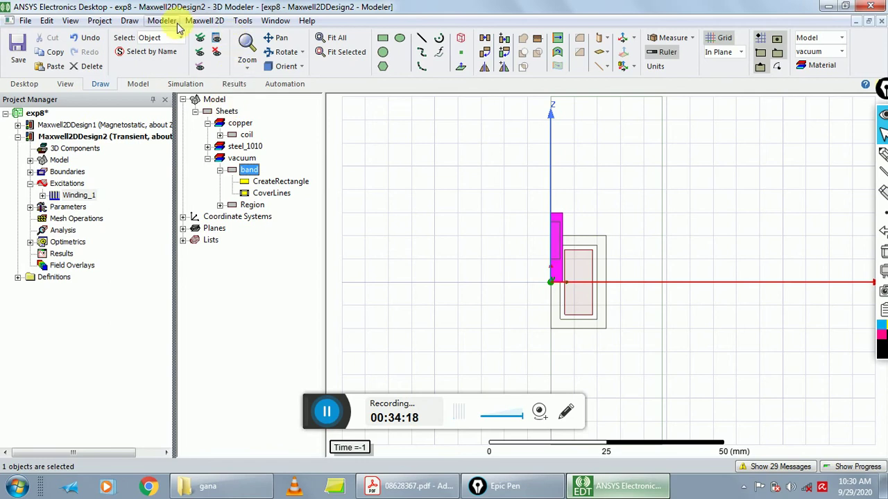
click(205, 20)
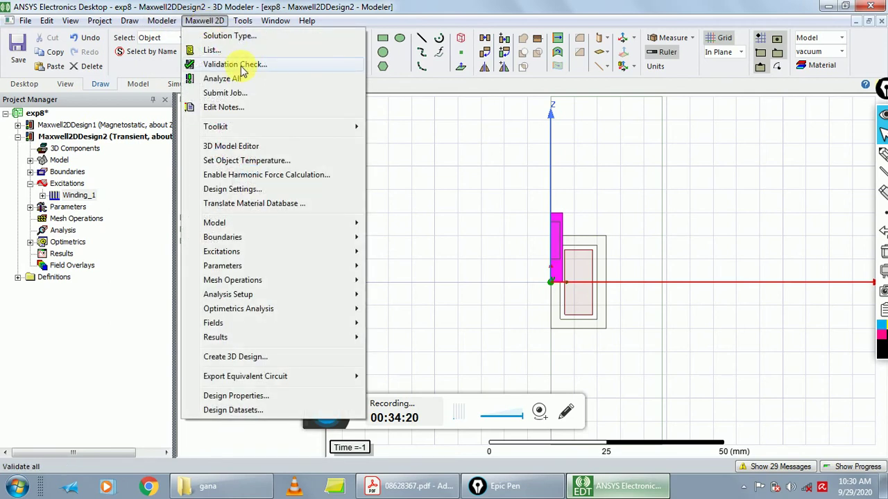
mouse_move(305, 283)
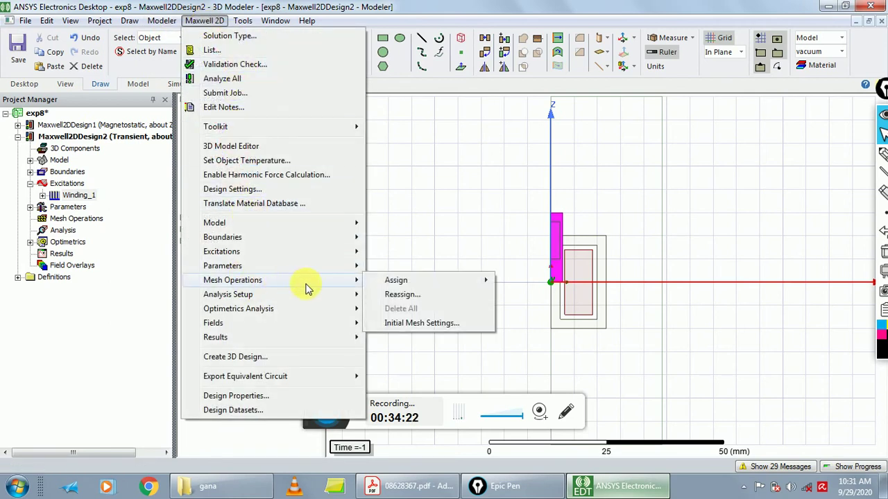
mouse_move(426, 281)
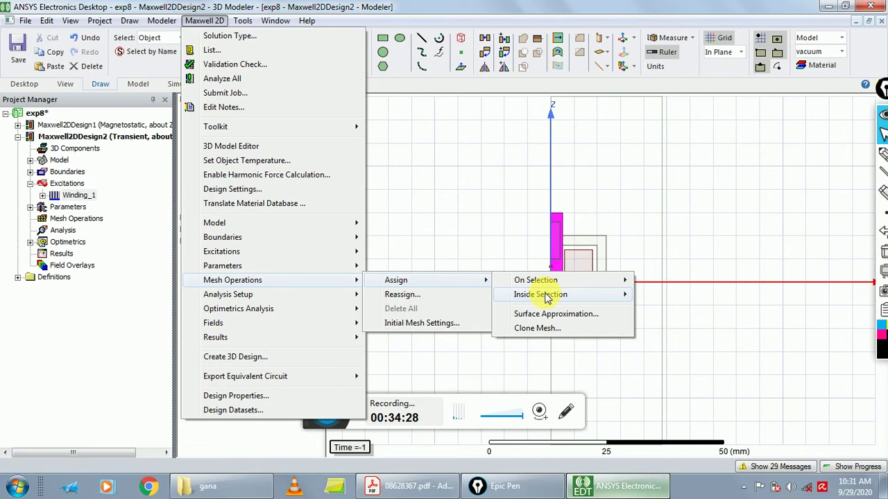
mouse_move(546, 296)
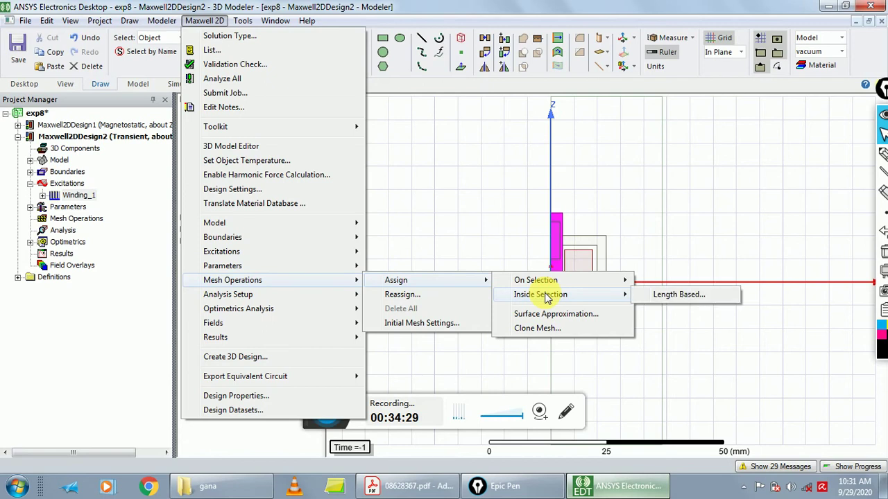
click(659, 294)
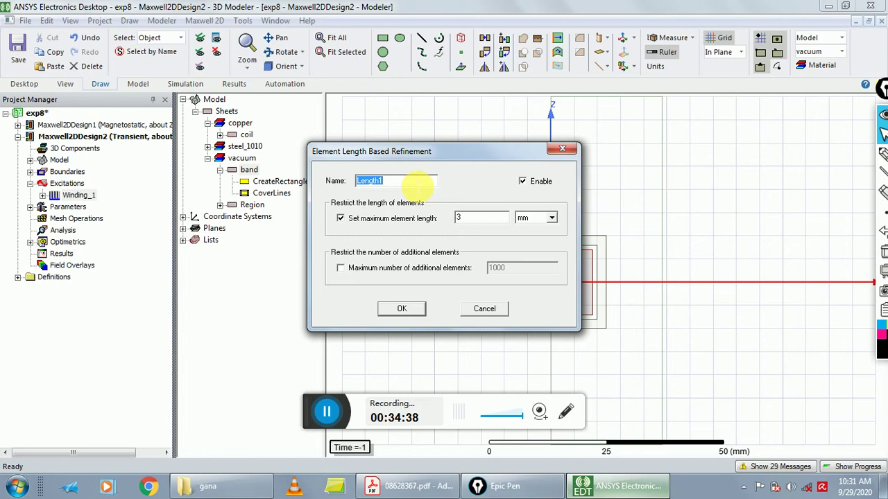
click(399, 188)
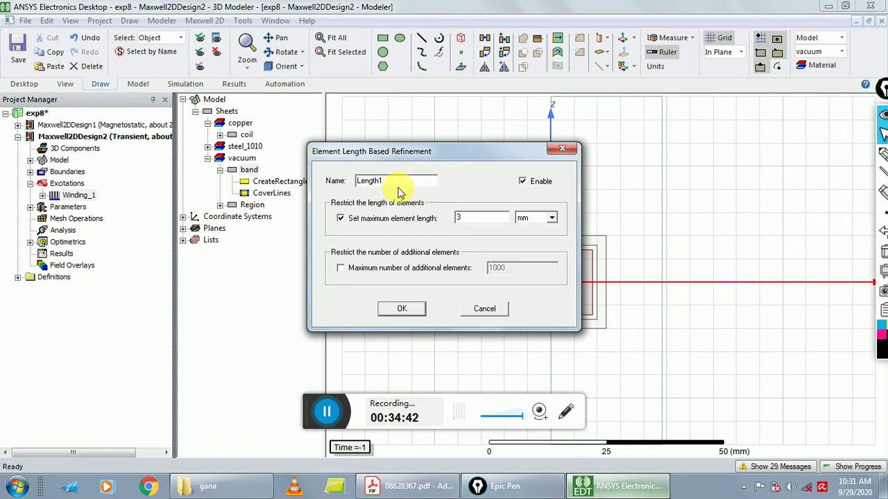
key(Left)
text(Band_)
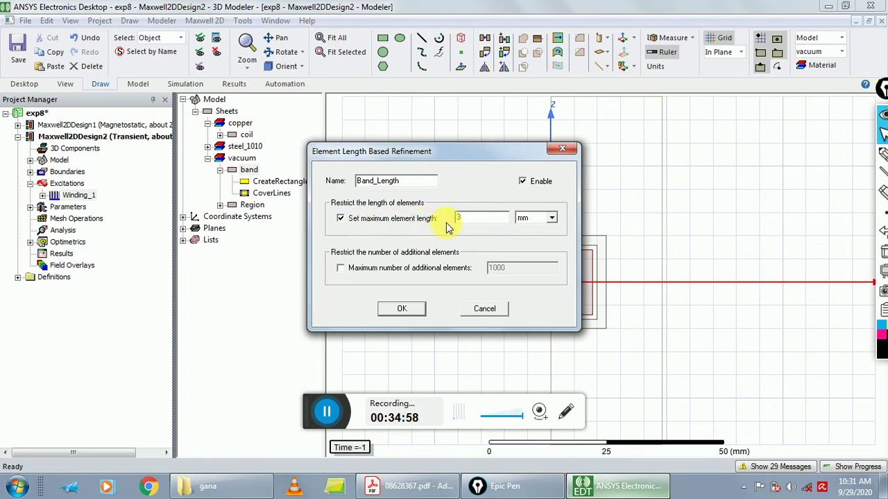
double_click(479, 218)
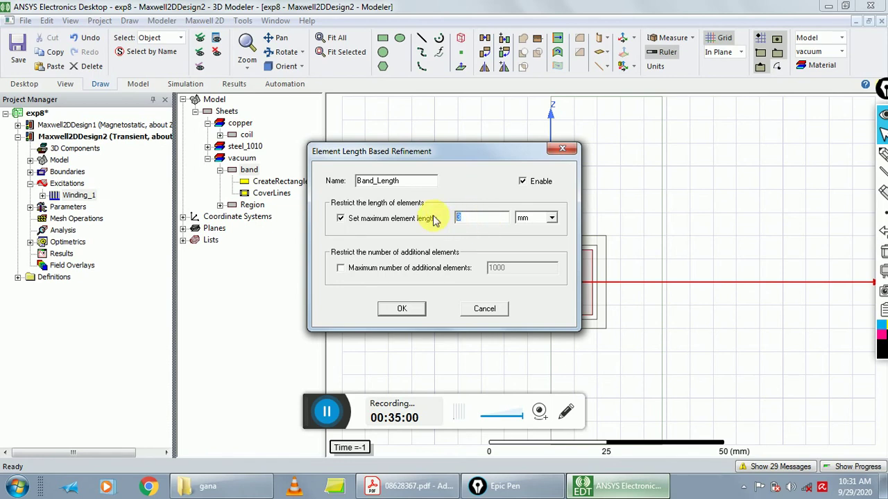
text(0.1)
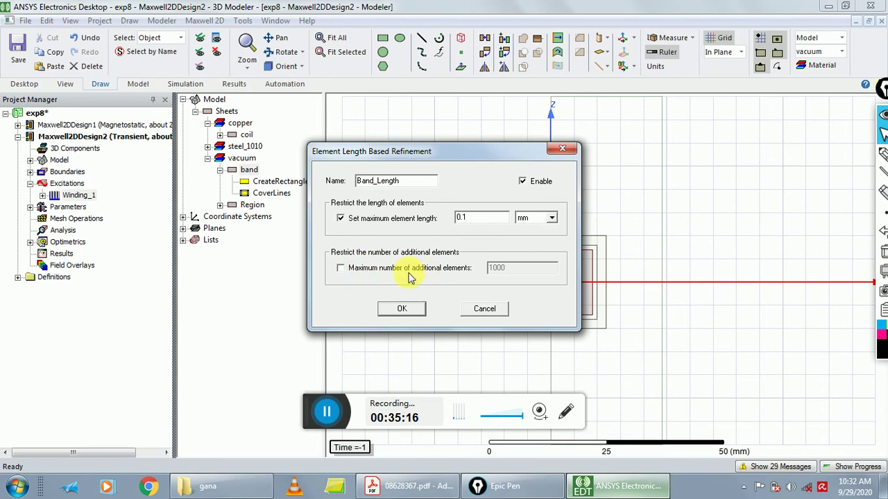
click(408, 312)
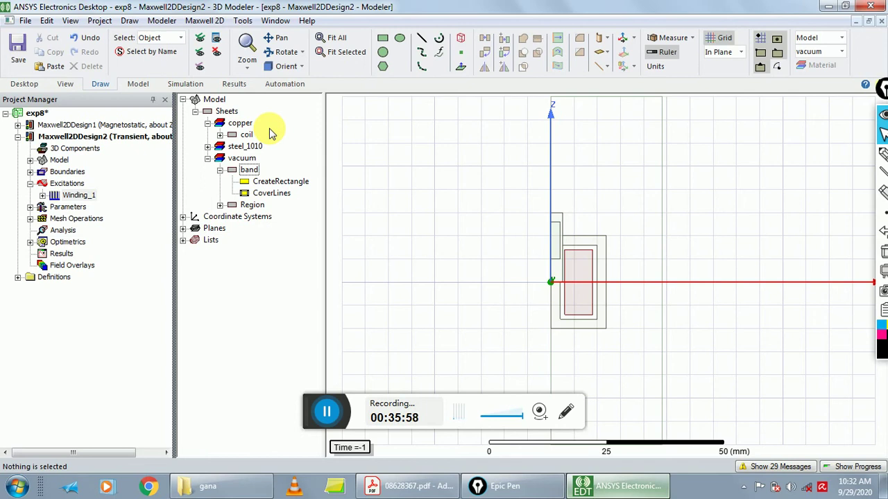
- Start a length-based mesh refinement inside the selected housing and anchor sheets
click(208, 146)
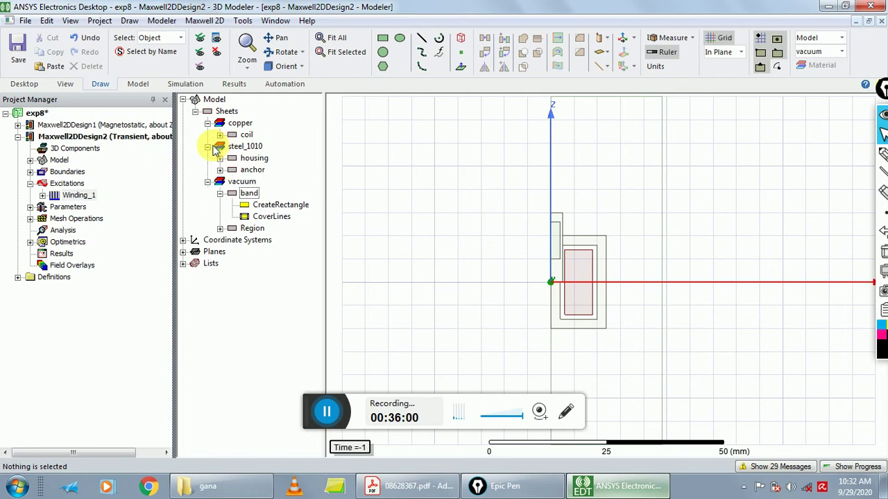
click(255, 159)
ctrl+click(258, 170)
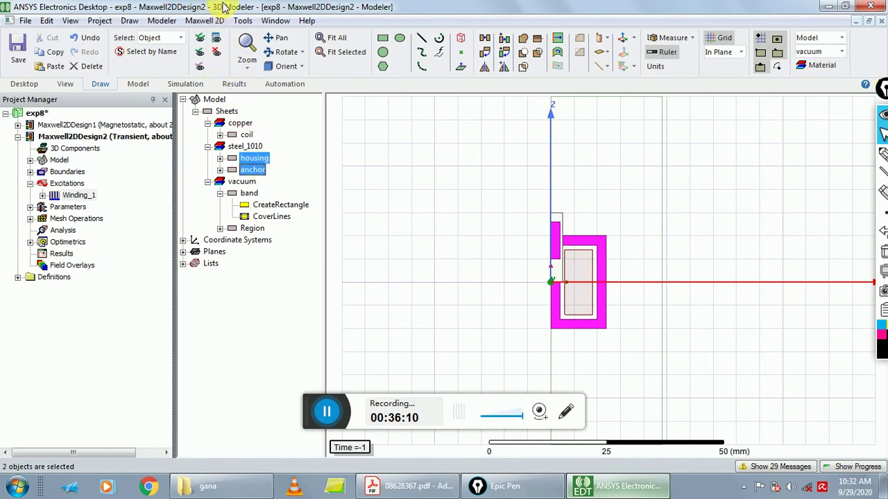
click(205, 21)
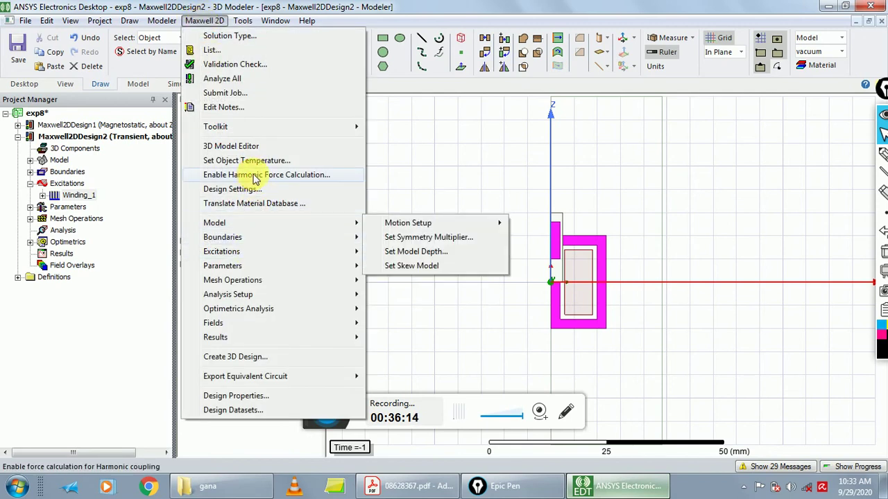
mouse_move(240, 237)
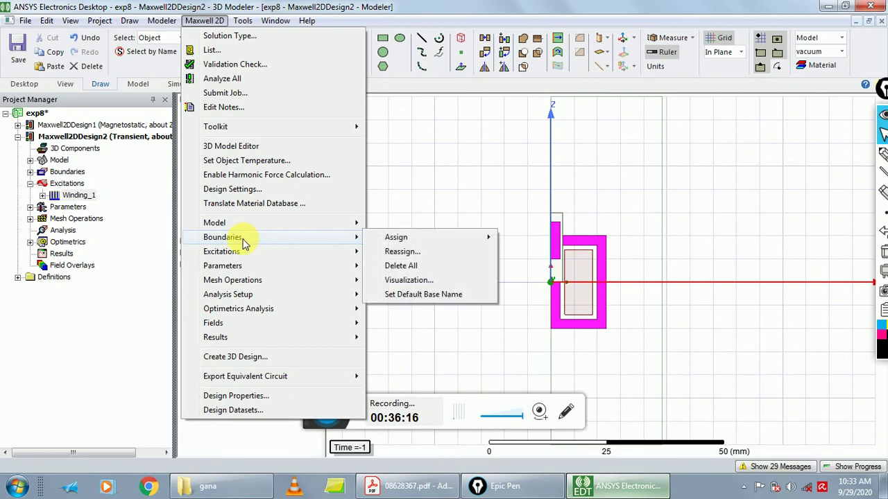
mouse_move(257, 280)
mouse_move(401, 287)
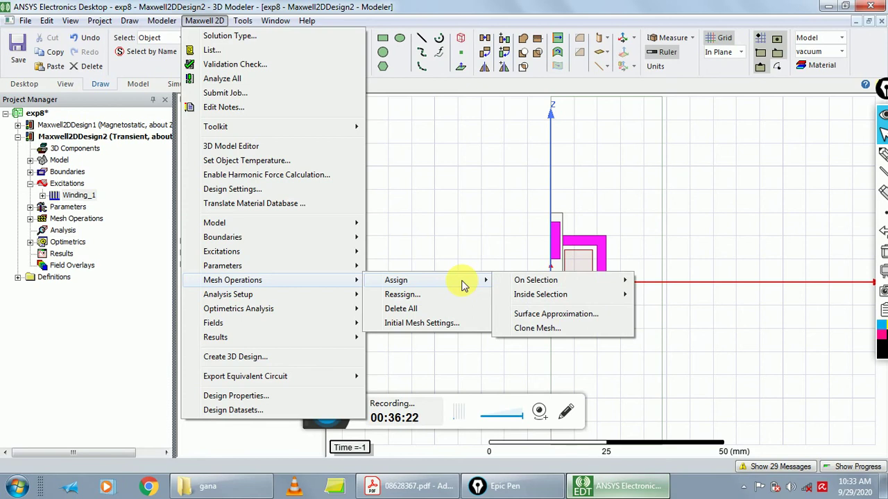
mouse_move(623, 299)
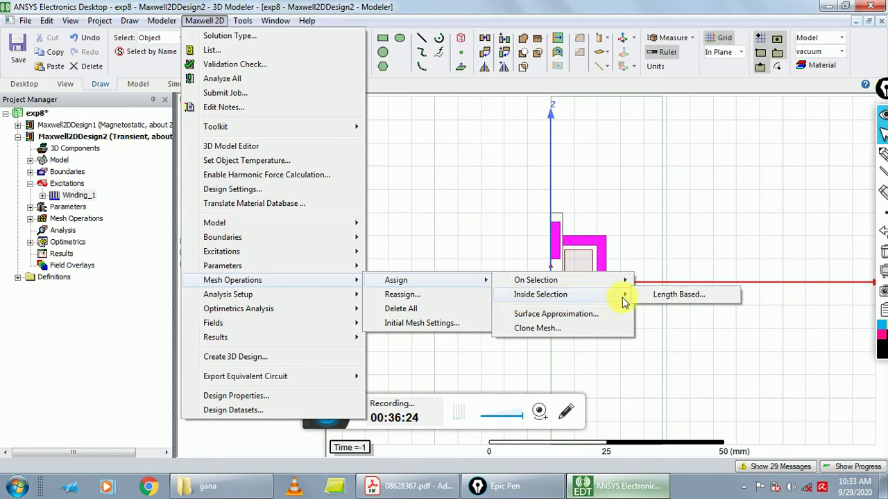
click(656, 297)
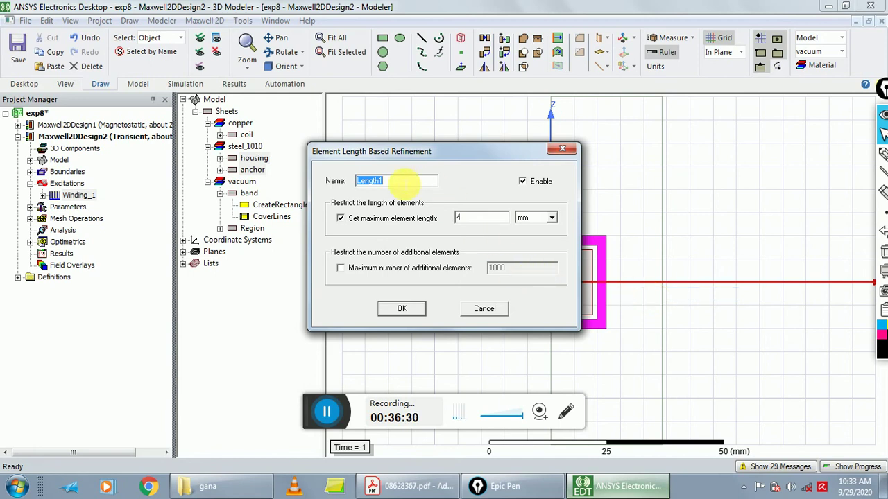
- Name the refinement Steel_Length1, set its maximum element length to 1 mm and accept it
click(384, 182)
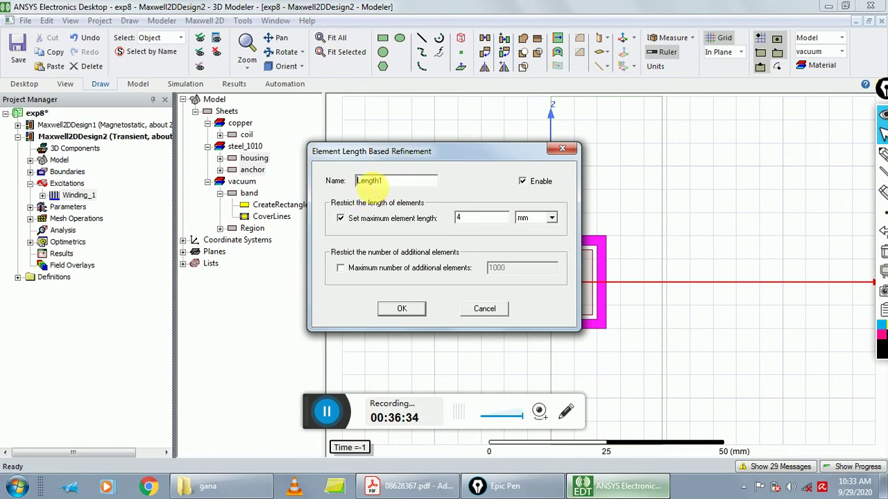
text(Stee)
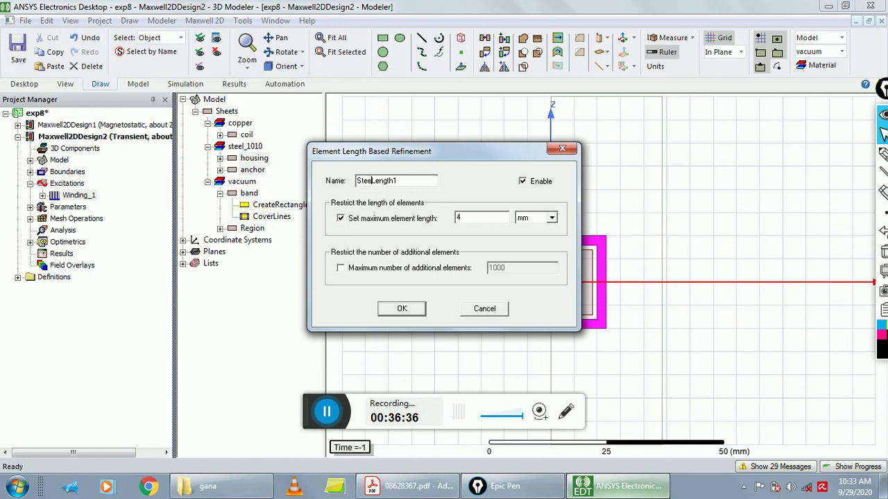
text(l_)
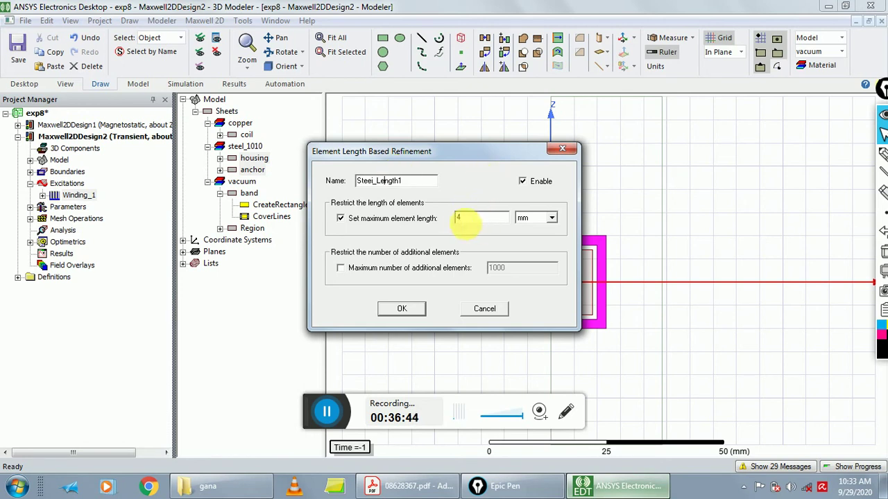
double_click(459, 218)
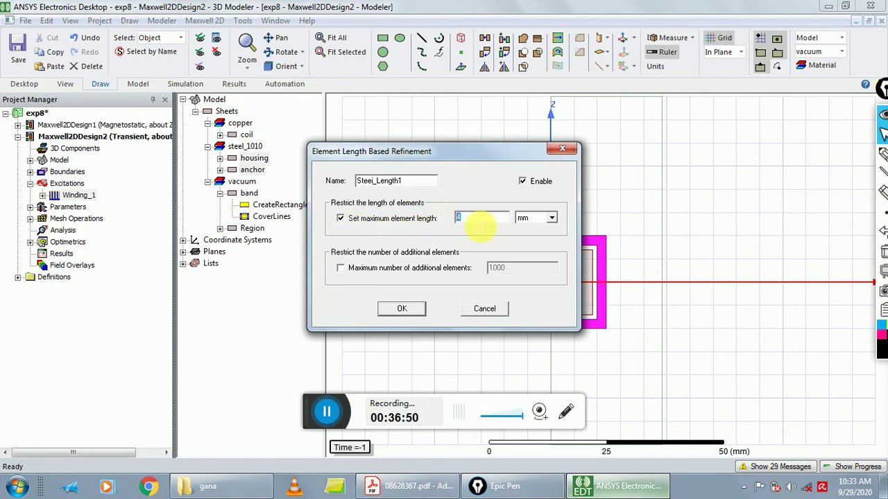
text(1)
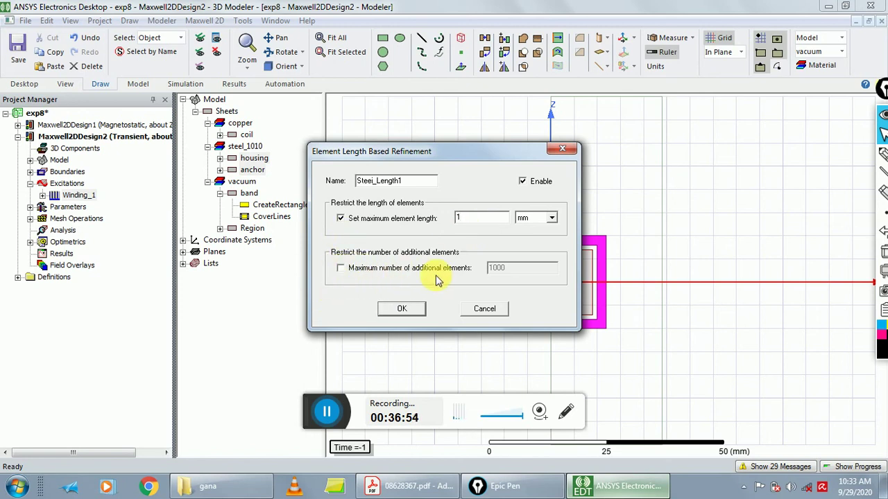
click(412, 310)
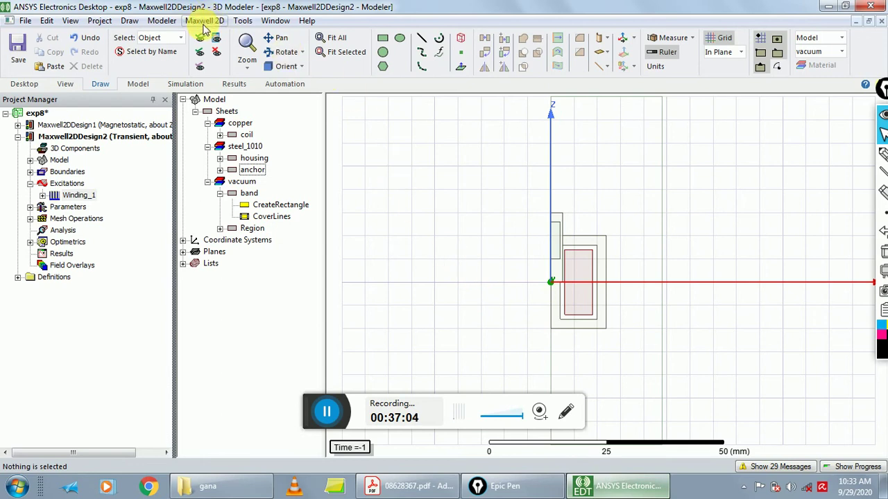
- Add a solution setup to the transient design and set its stop time to 20 ms
click(204, 22)
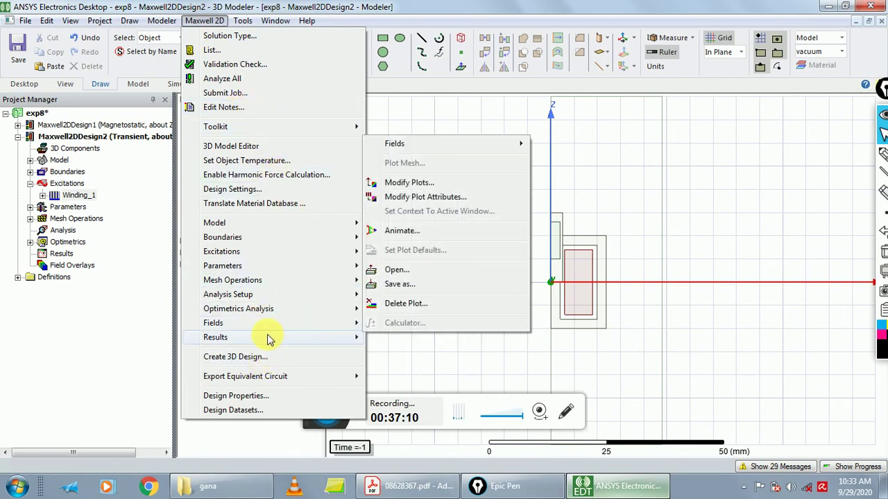
mouse_move(249, 295)
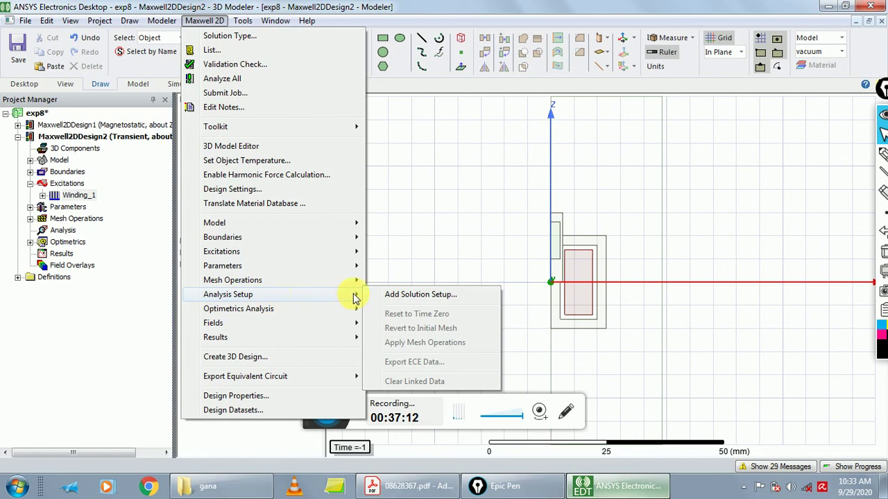
click(429, 294)
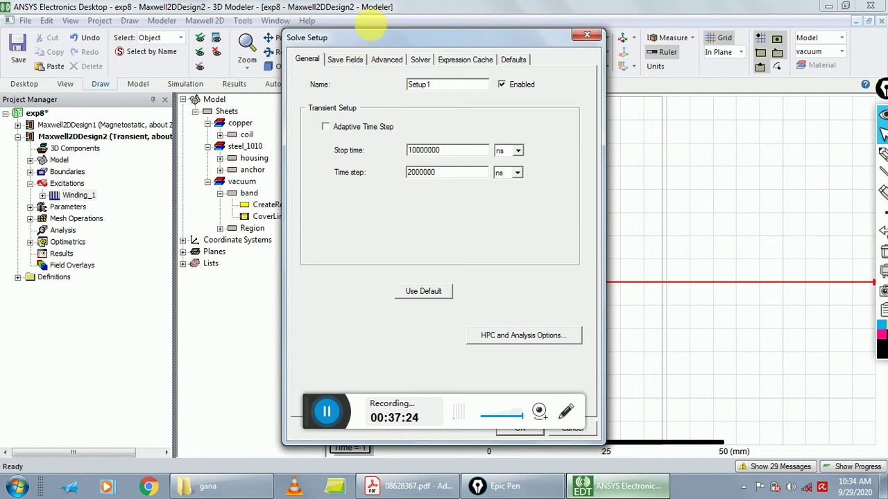
drag(450, 154, 380, 158)
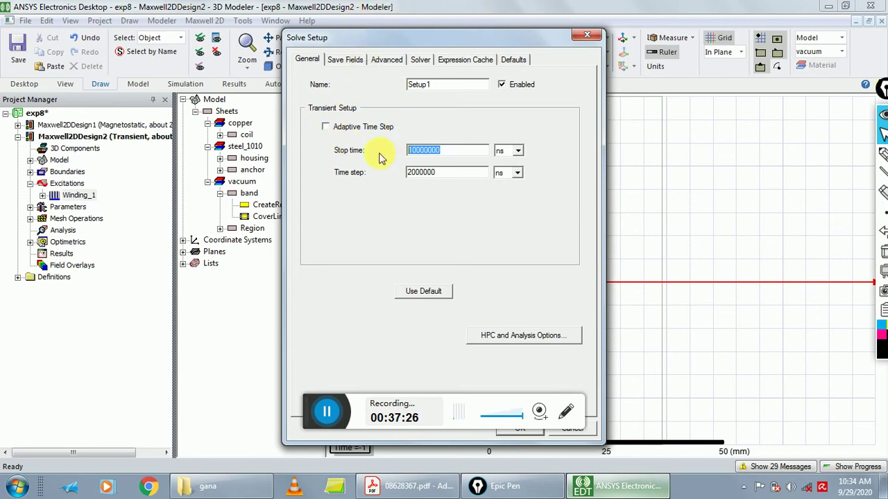
text(20ms)
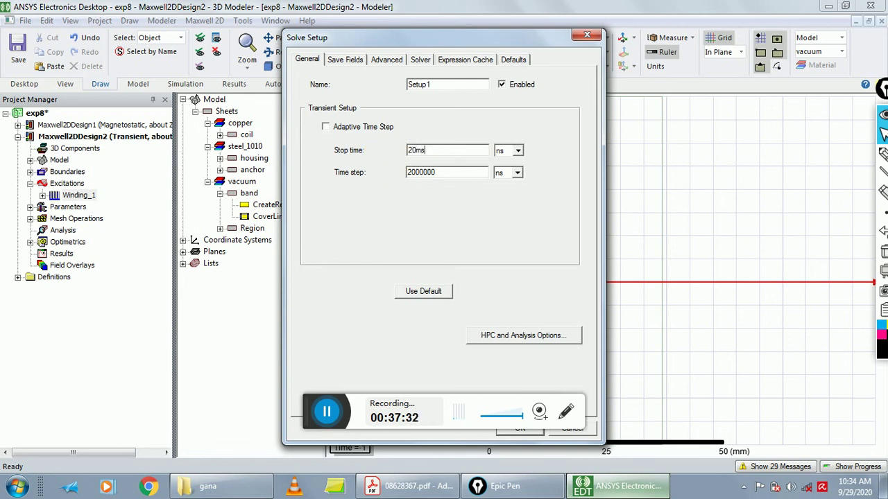
click(517, 152)
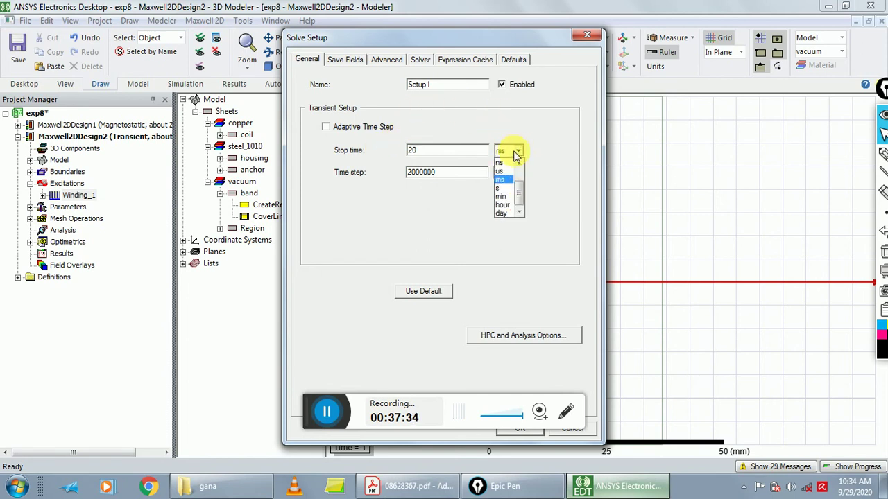
click(508, 180)
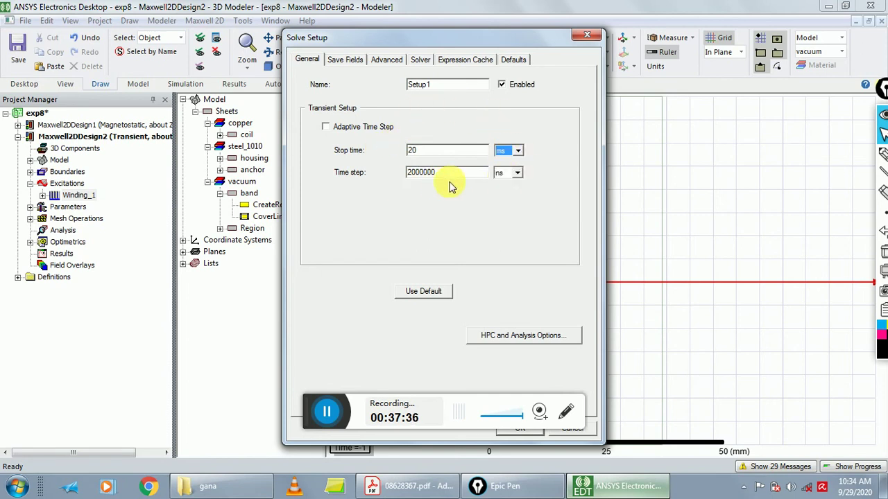
- Set the time step of the transient setup to 0.2 ms
drag(452, 173, 388, 176)
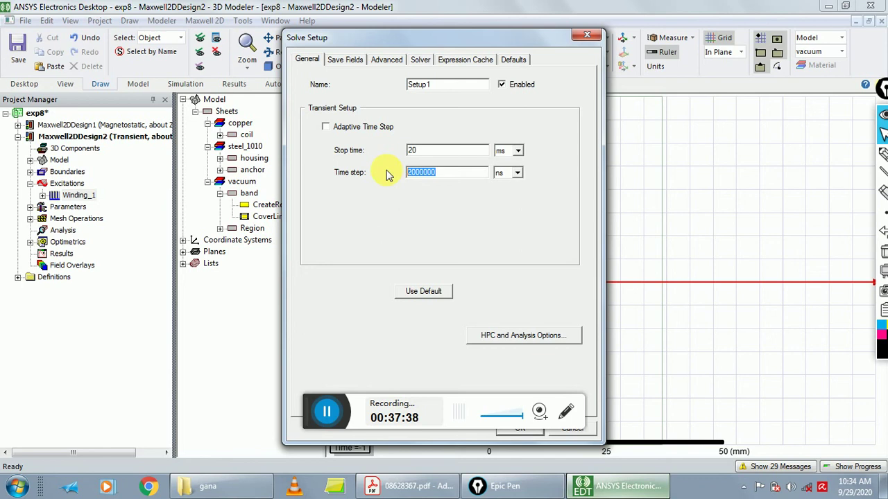
text(0)
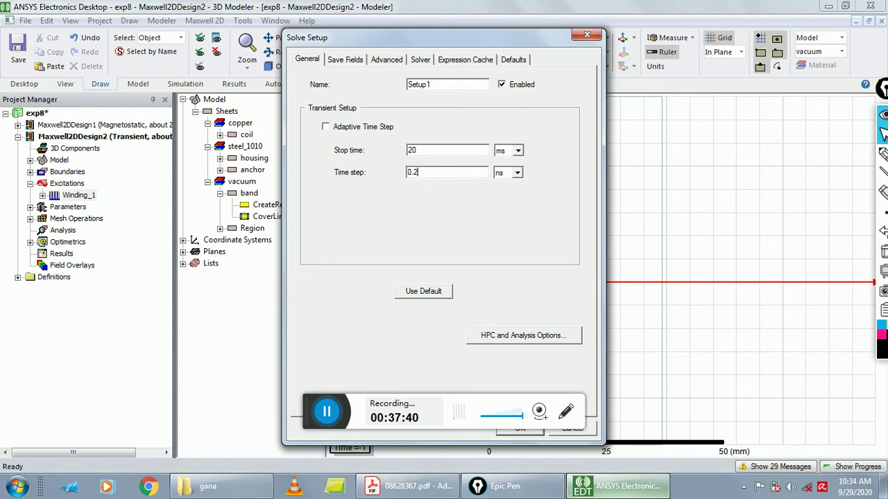
text(.2)
click(518, 173)
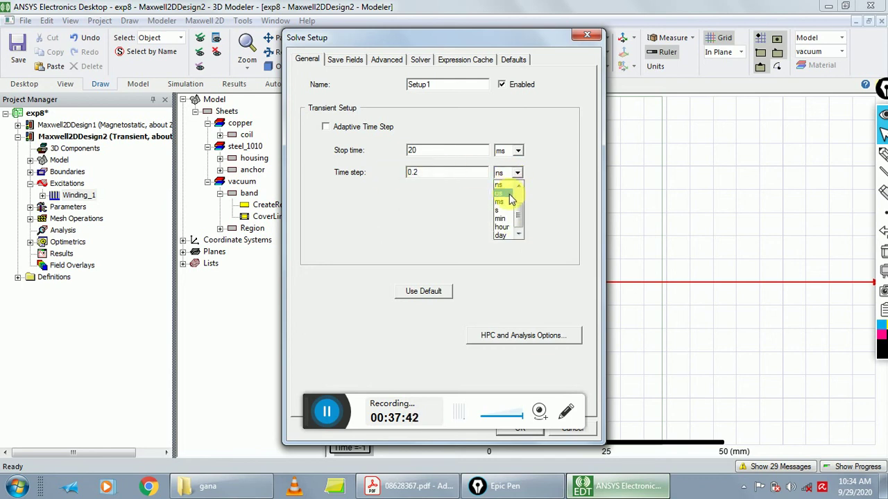
click(510, 202)
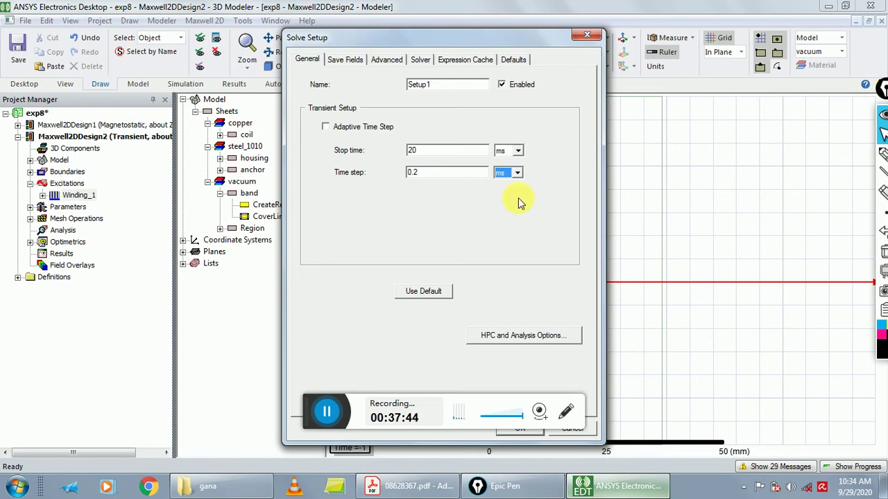
- Set the linear-step sweep for saving fields to start at 0 ms and stop at 20 ms
click(344, 59)
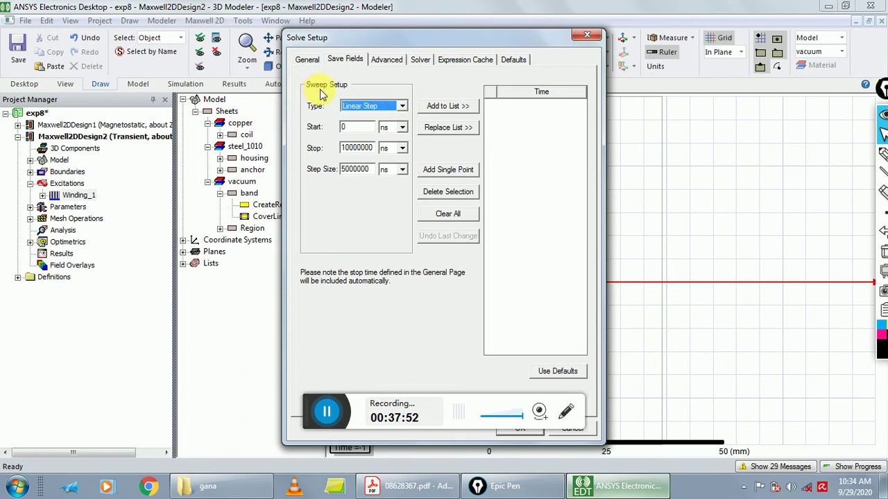
click(401, 128)
click(383, 173)
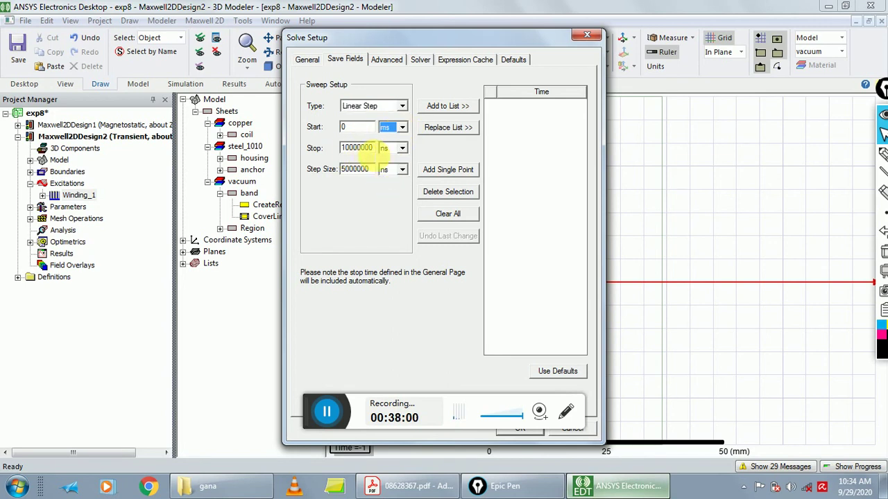
drag(372, 148, 330, 154)
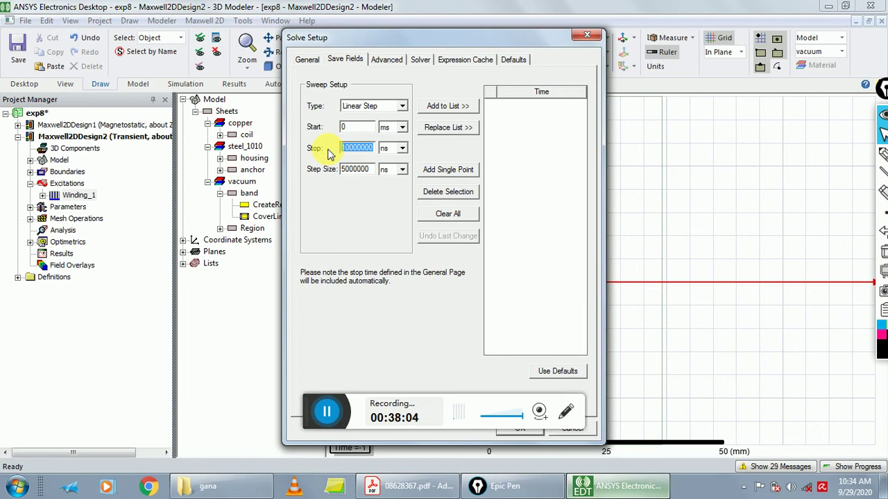
text(20)
click(402, 148)
click(391, 194)
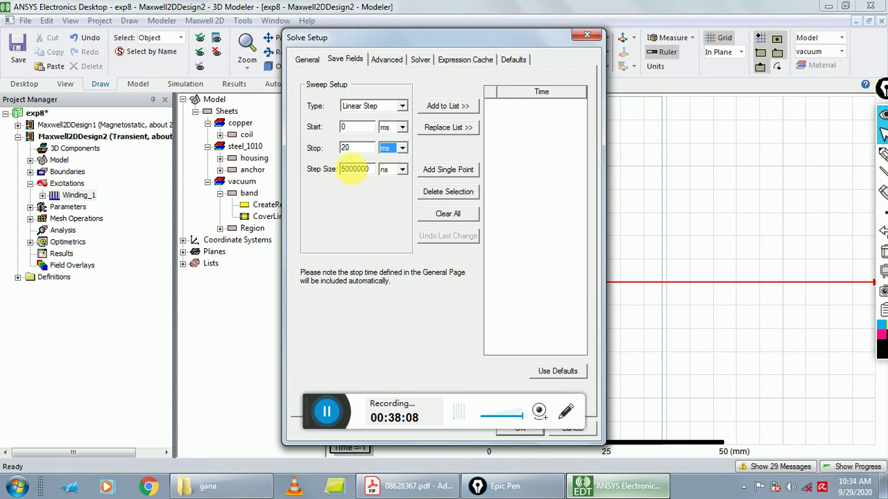
- Set the save-fields step size to 0.2 ms and add the sweep to the time list
drag(372, 170, 333, 170)
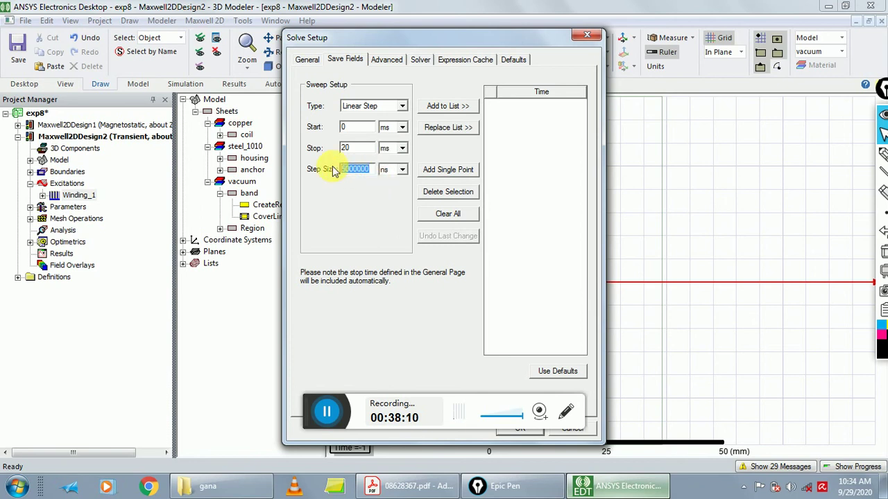
text(0.2)
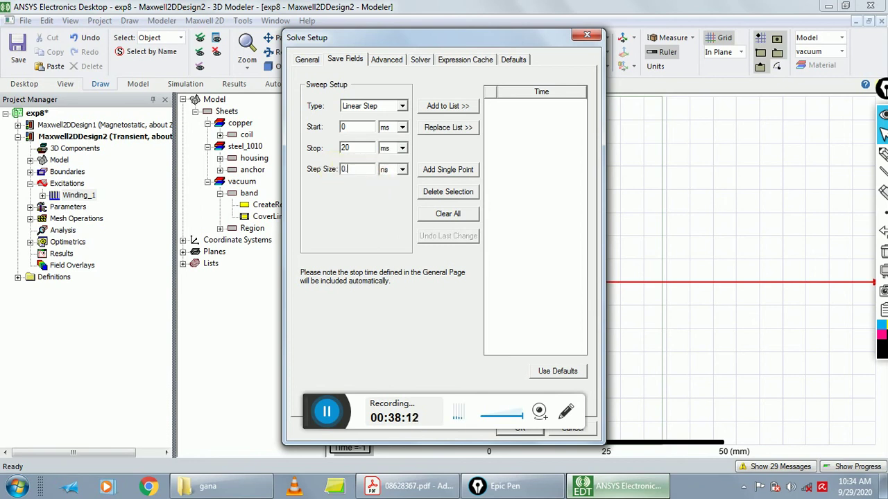
click(401, 169)
click(394, 218)
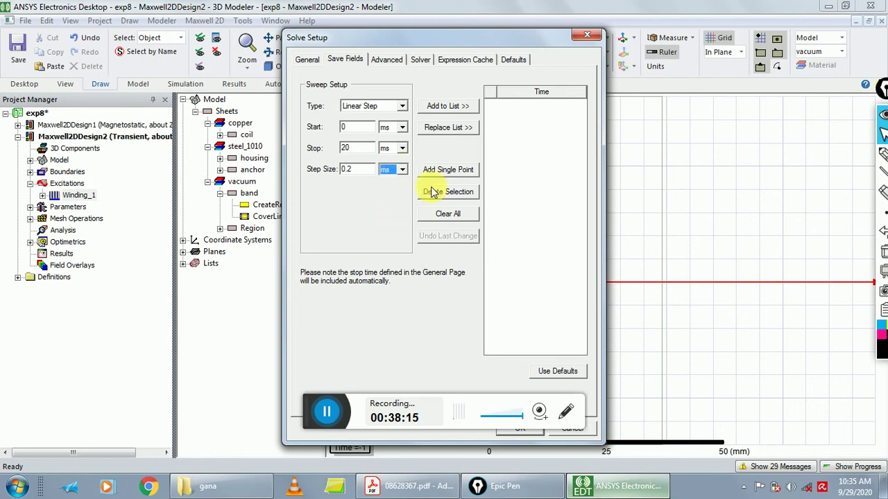
click(441, 109)
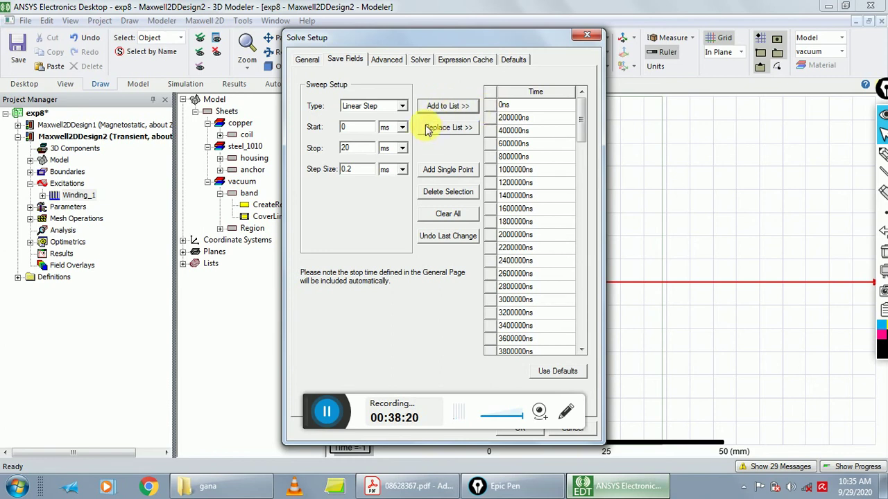
- Set the solver's nonlinear residual to 1e-6 in the solve setup
click(421, 61)
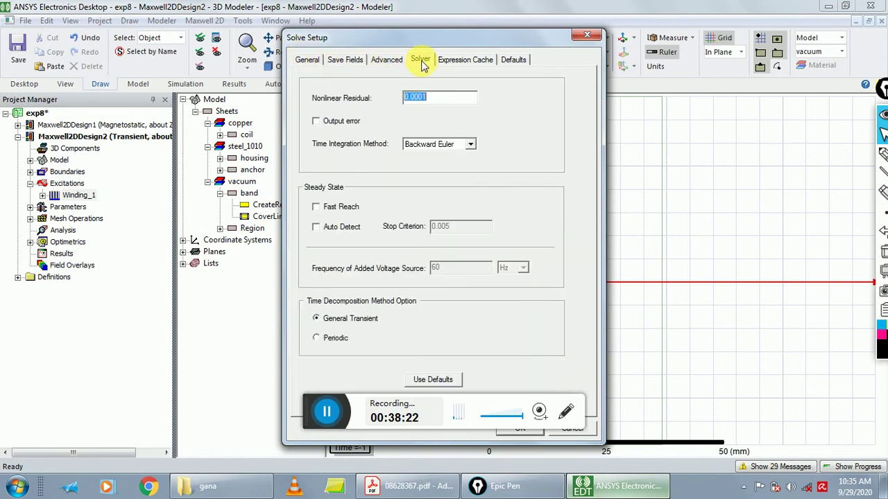
drag(410, 96, 432, 100)
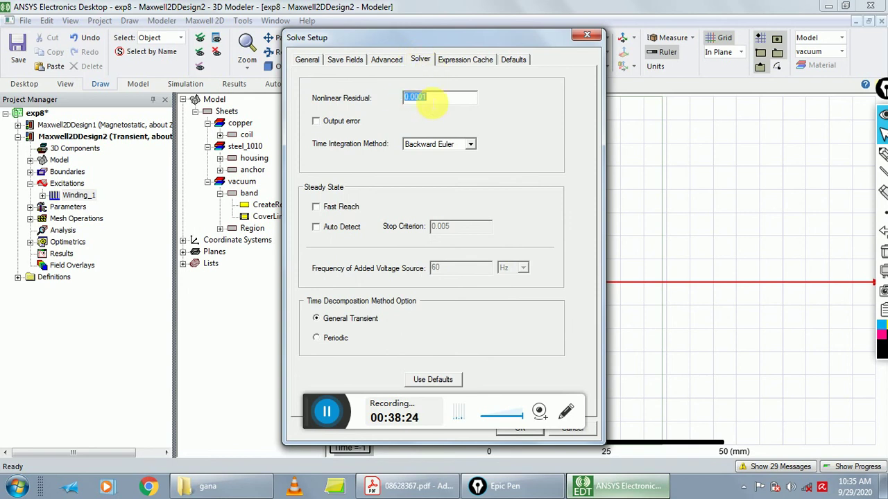
key(BackSpace)
text(1e-6)
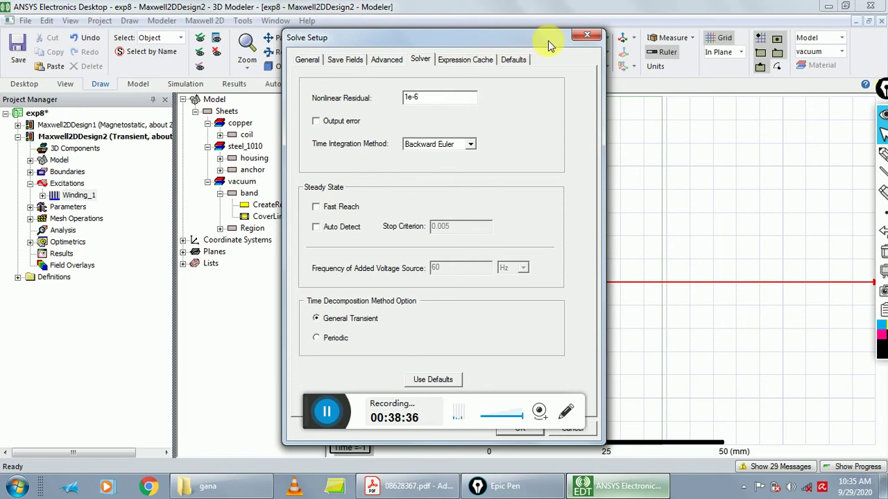
- Accept the transient solve setup and run a validation check on the design
drag(525, 40, 677, 34)
click(671, 430)
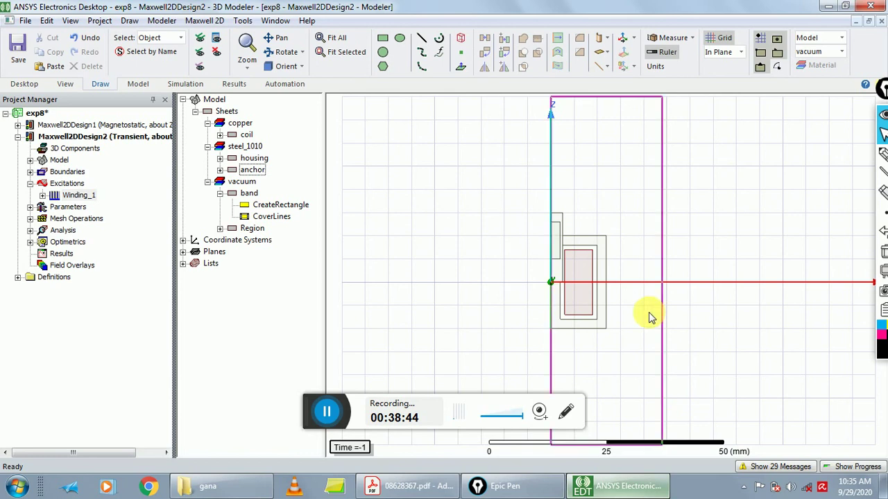
click(203, 21)
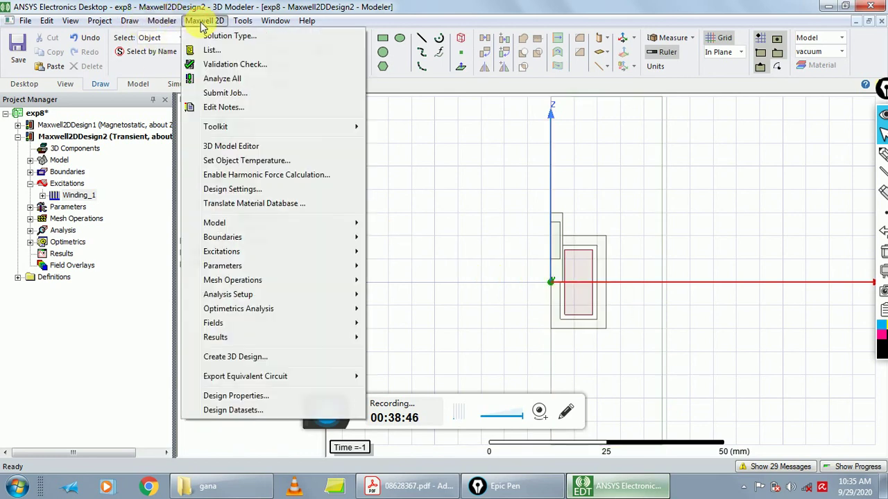
click(222, 66)
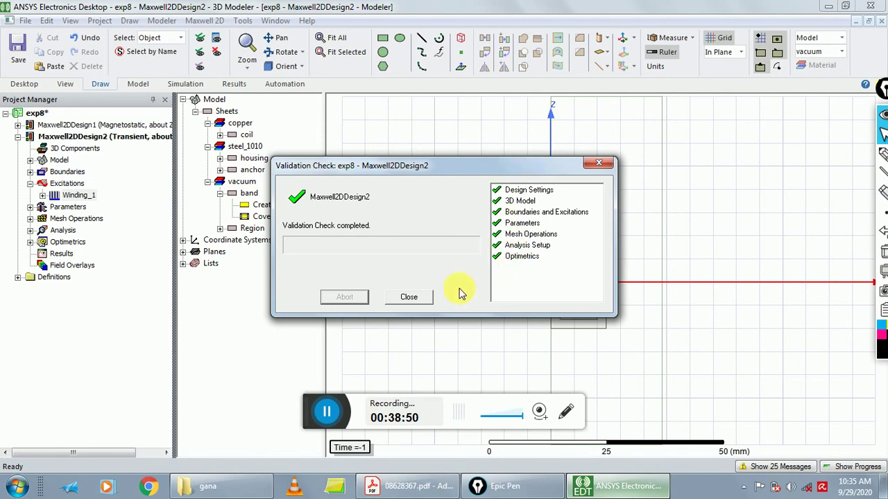
click(414, 298)
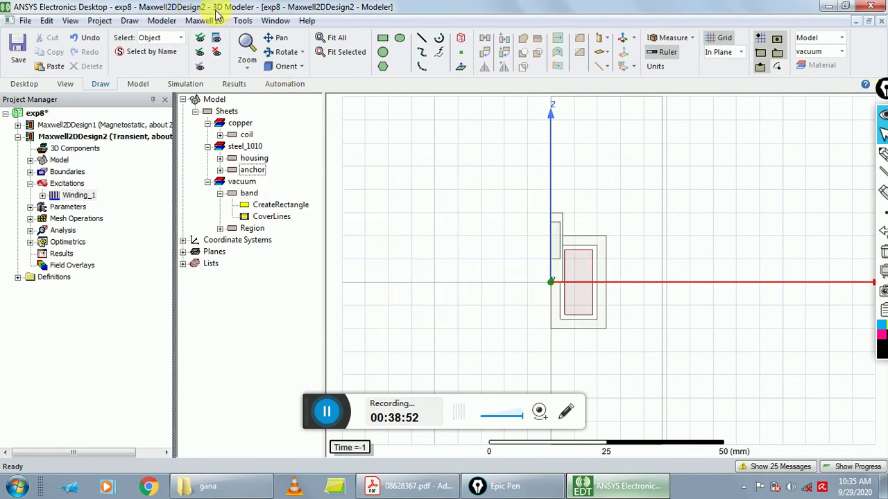
- Run the analysis of all setups in the transient design and show the message list
click(203, 21)
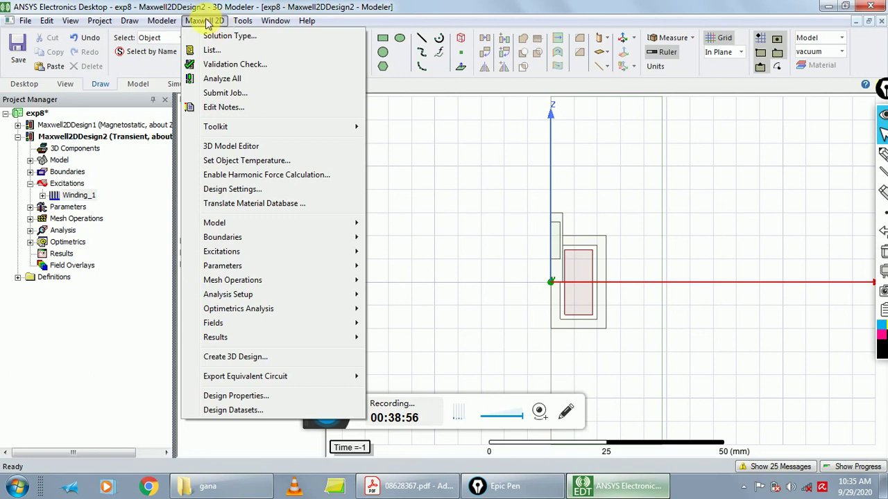
click(233, 83)
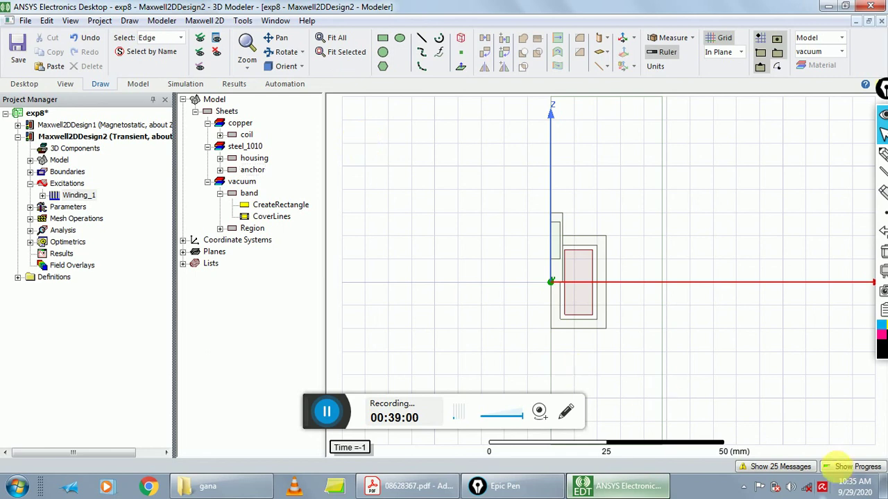
click(809, 448)
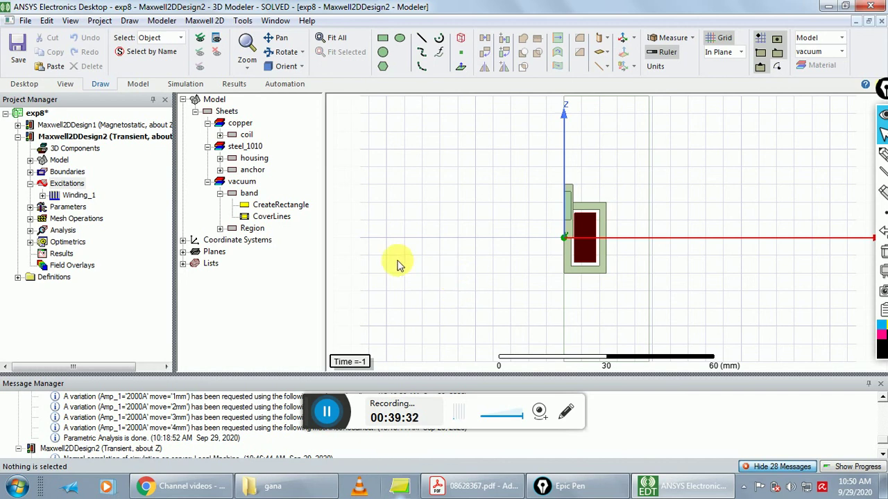
- Set the view's solution context to Setup1 : Transient at time 0.0006s
click(70, 20)
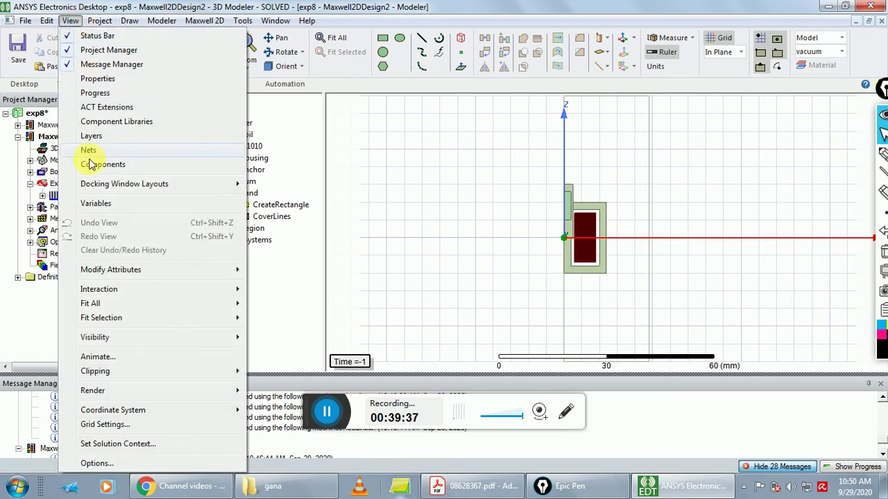
click(121, 445)
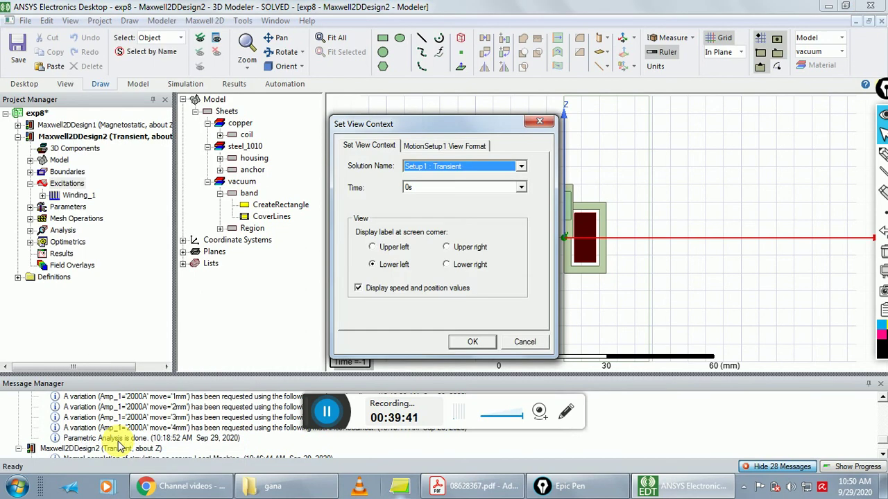
click(487, 188)
click(455, 220)
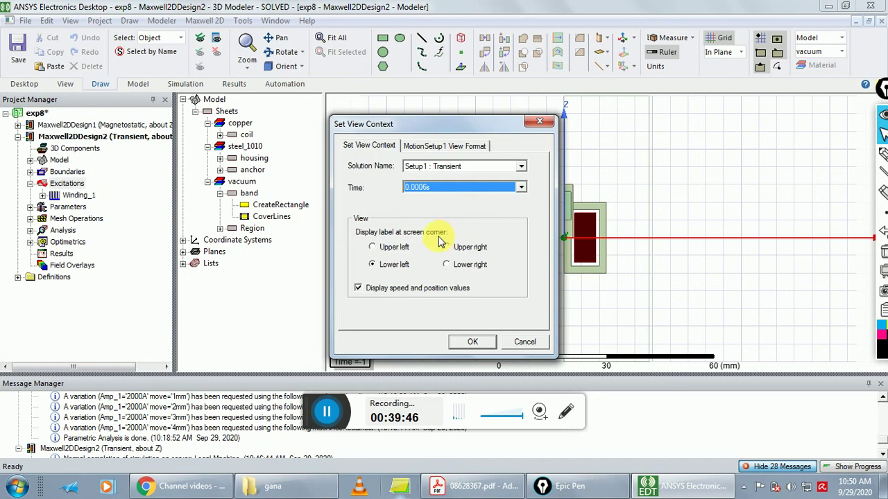
click(474, 341)
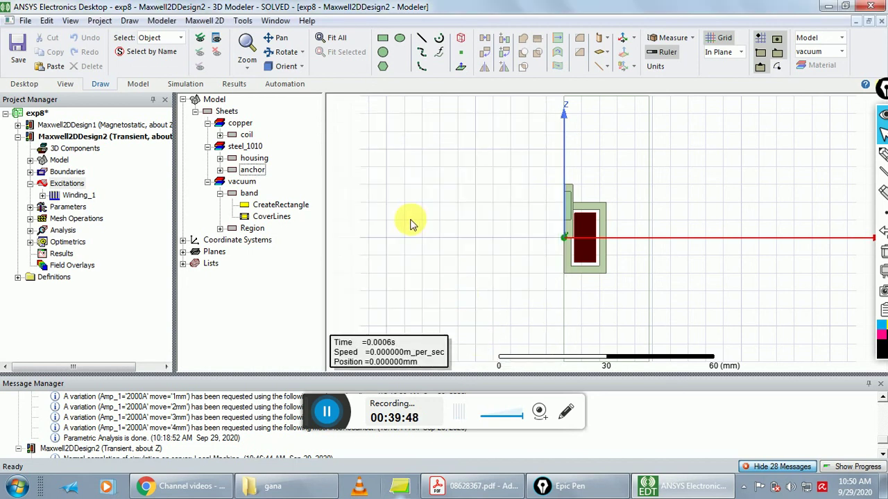
- Select all objects and create the mesh plot Mesh1 over them to inspect the mesh around the solenoid
click(42, 22)
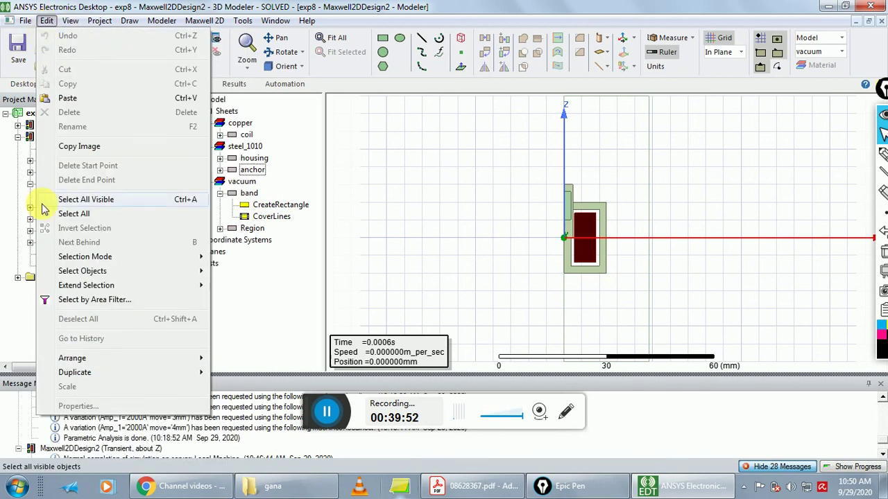
click(79, 214)
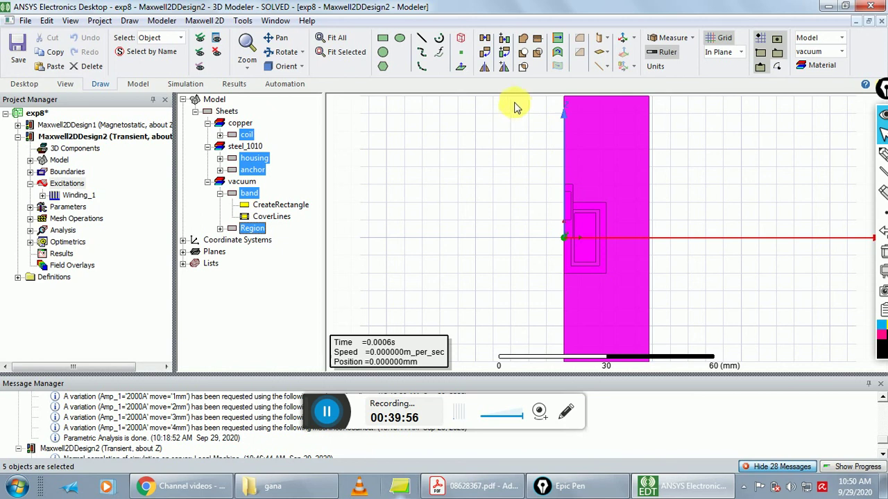
click(205, 20)
mouse_move(236, 337)
mouse_move(361, 323)
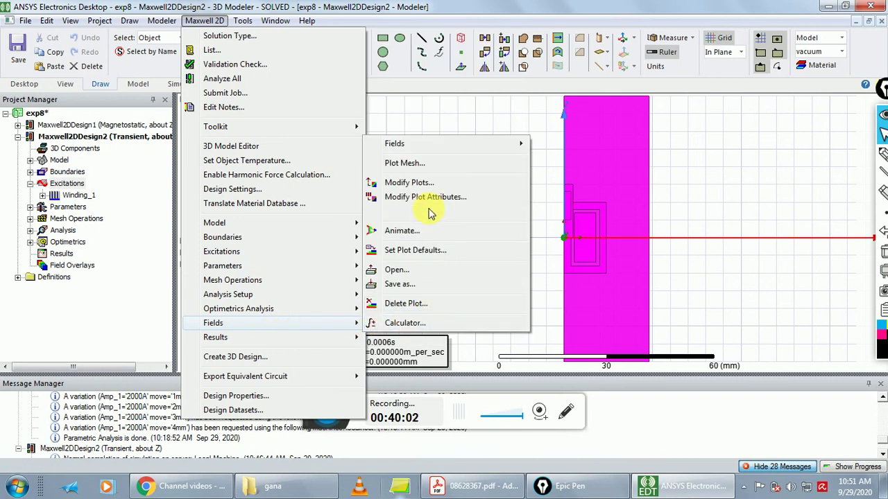
click(410, 163)
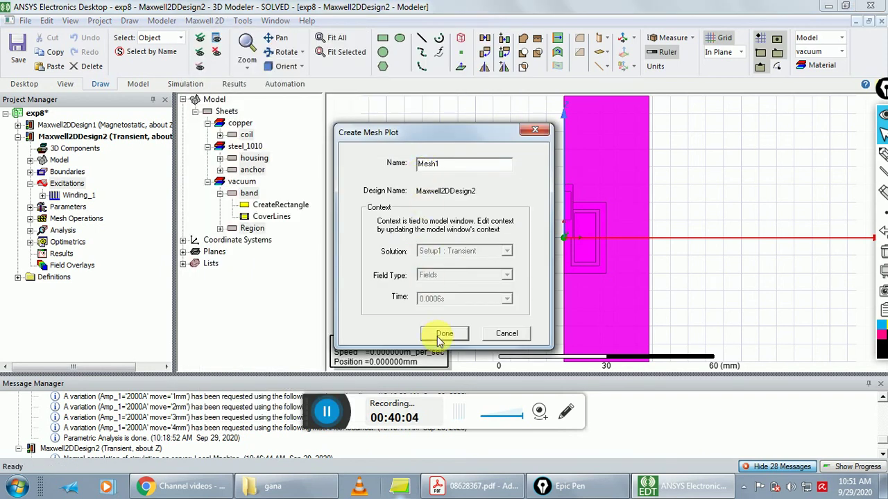
click(439, 333)
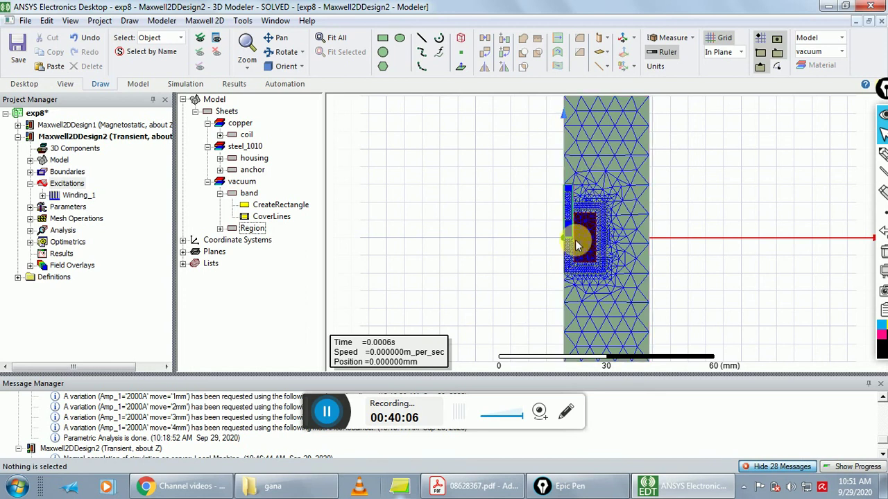
scroll(425, 213, up, 1)
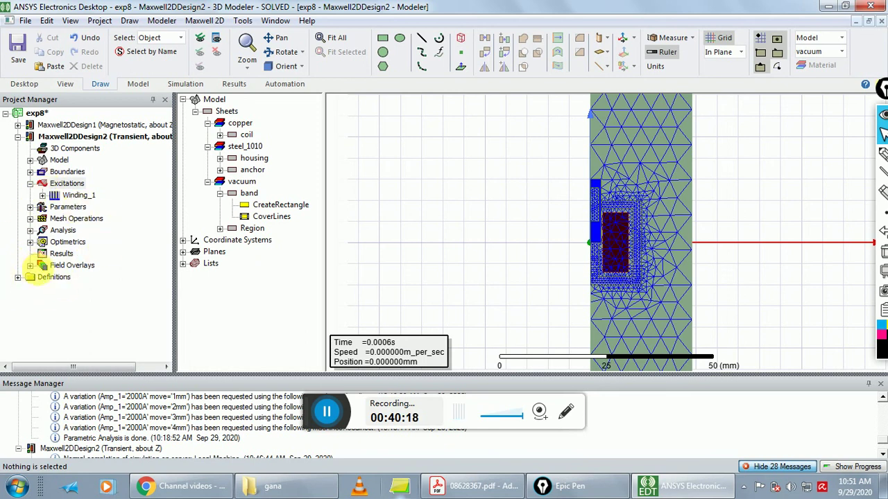
- Delete all mesh plots from the transient design's field overlays
click(30, 265)
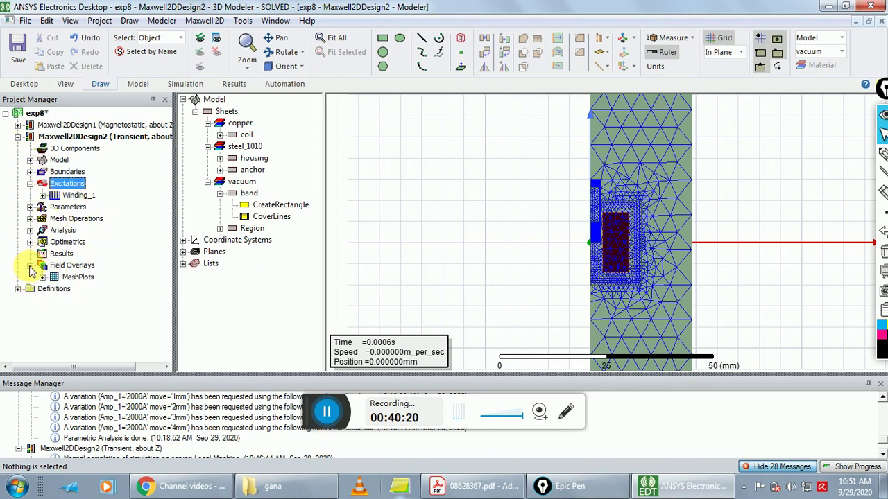
right_click(78, 277)
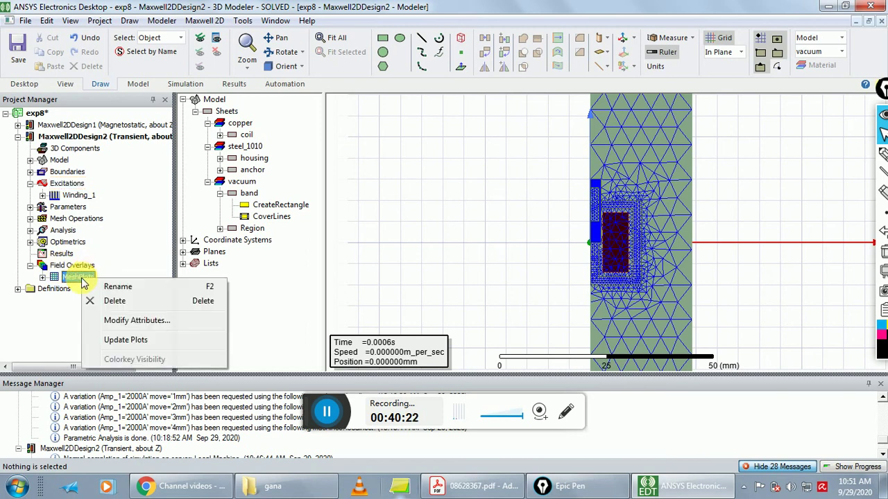
click(114, 301)
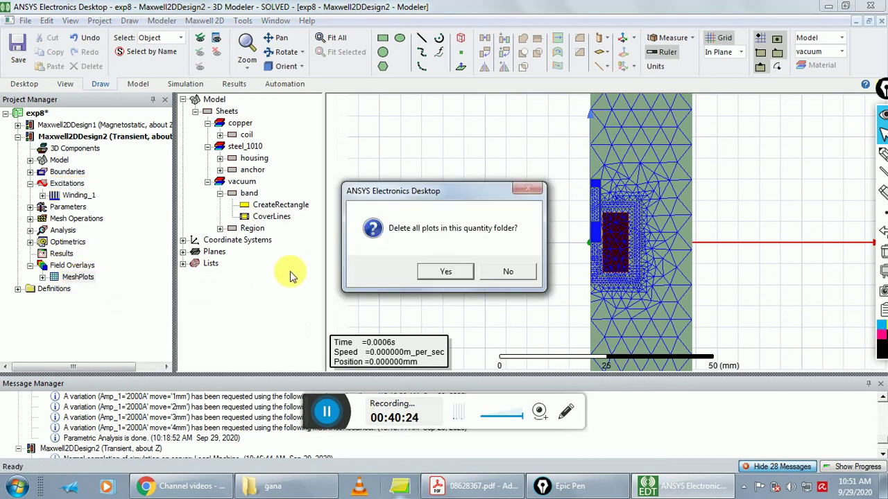
click(445, 275)
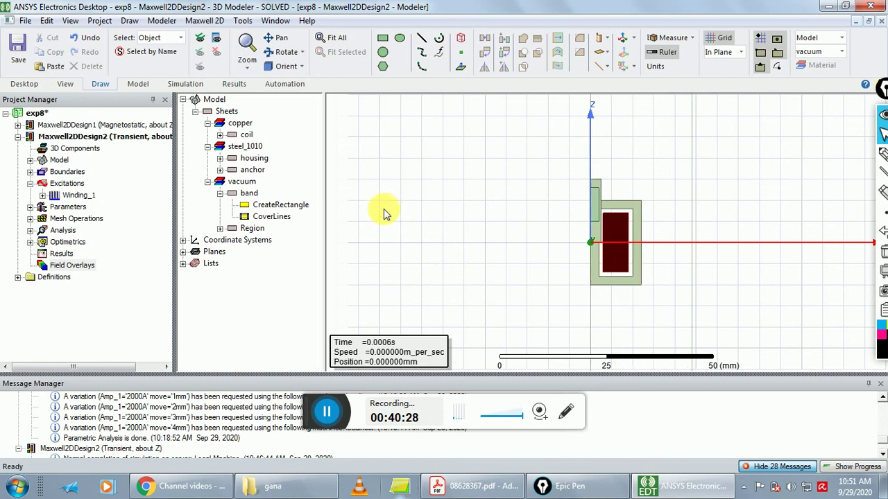
- Select all objects and create a Flux_Lines field plot over them to examine the flux around the coil
click(47, 21)
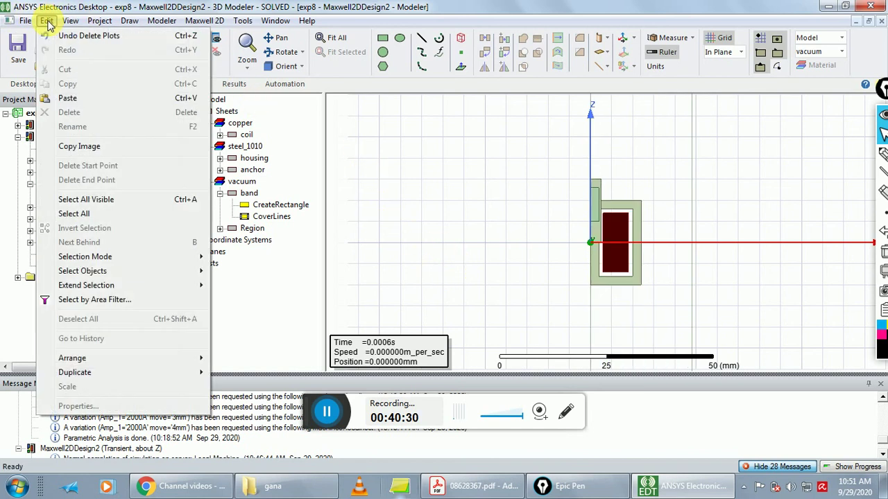
click(75, 214)
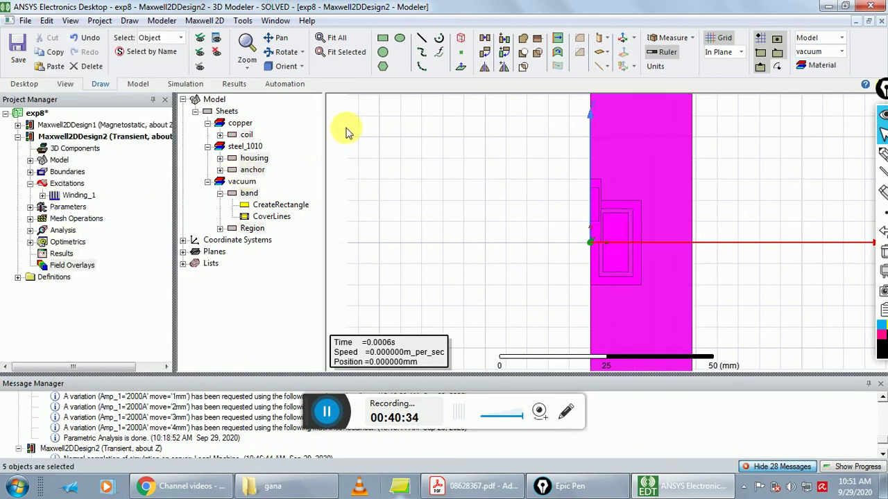
click(205, 21)
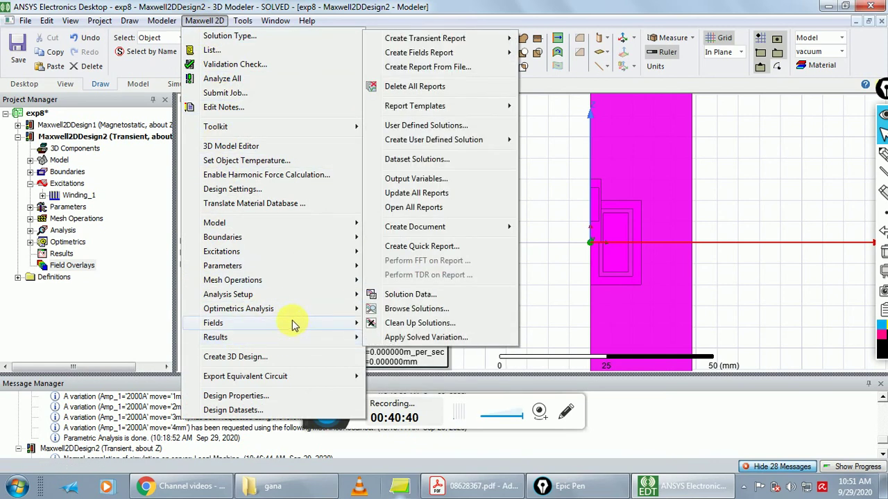
mouse_move(291, 323)
mouse_move(520, 143)
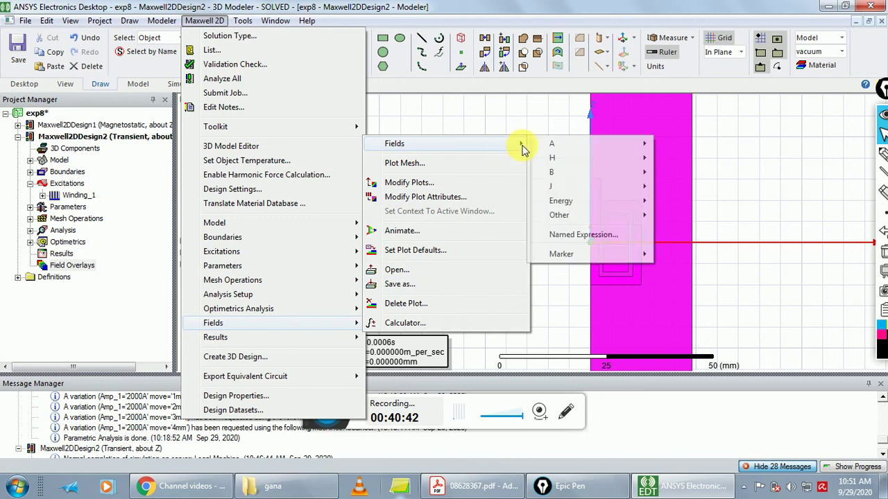
mouse_move(568, 148)
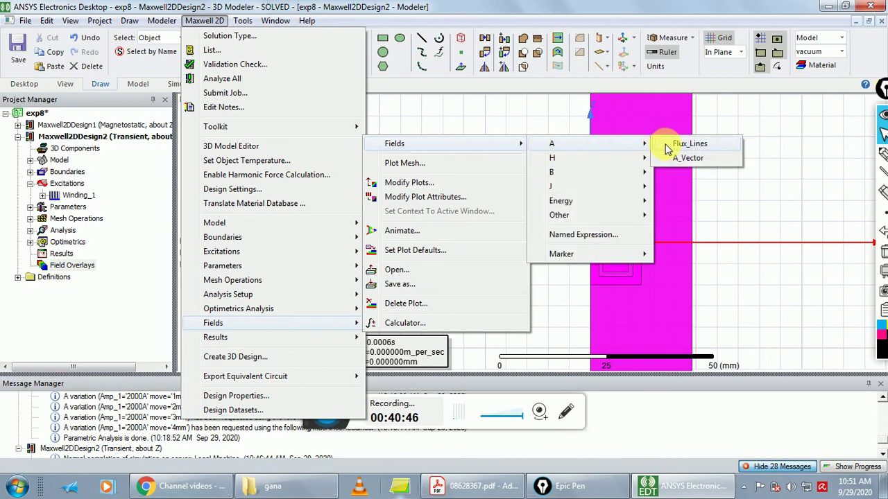
click(667, 145)
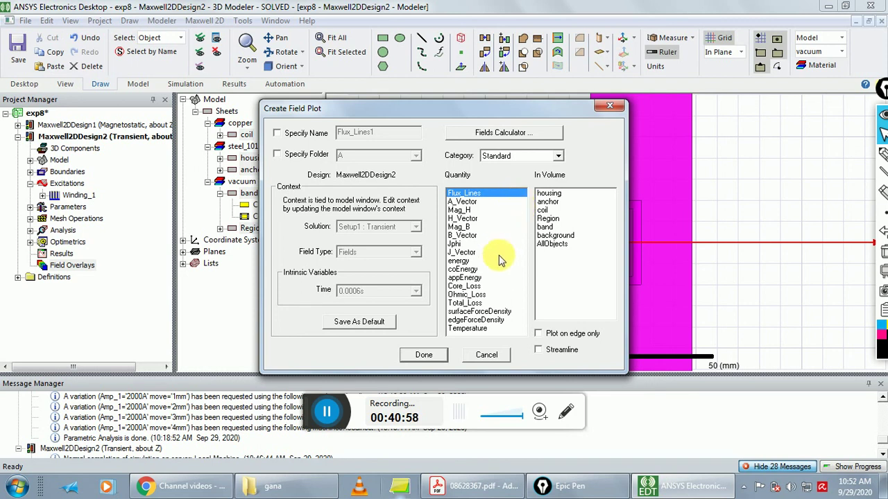
click(423, 356)
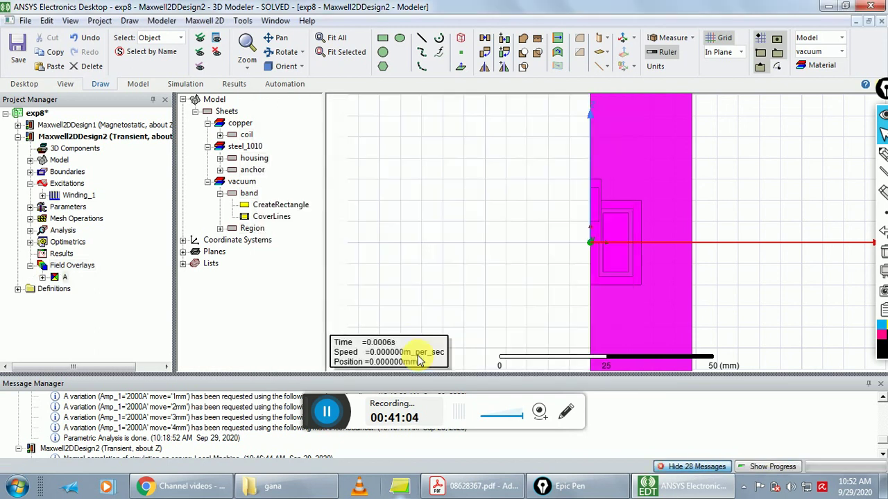
scroll(493, 254, up, 3)
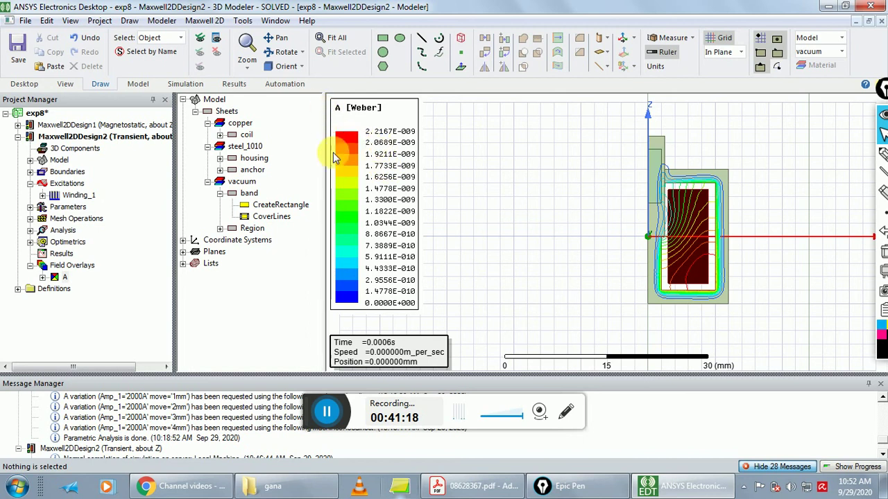
- Delete the flux line plots in folder A of the field overlays
click(43, 277)
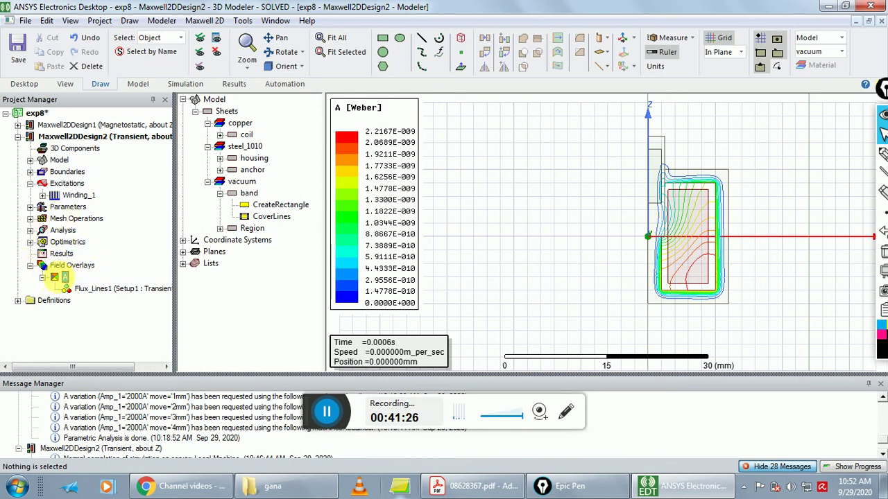
right_click(66, 280)
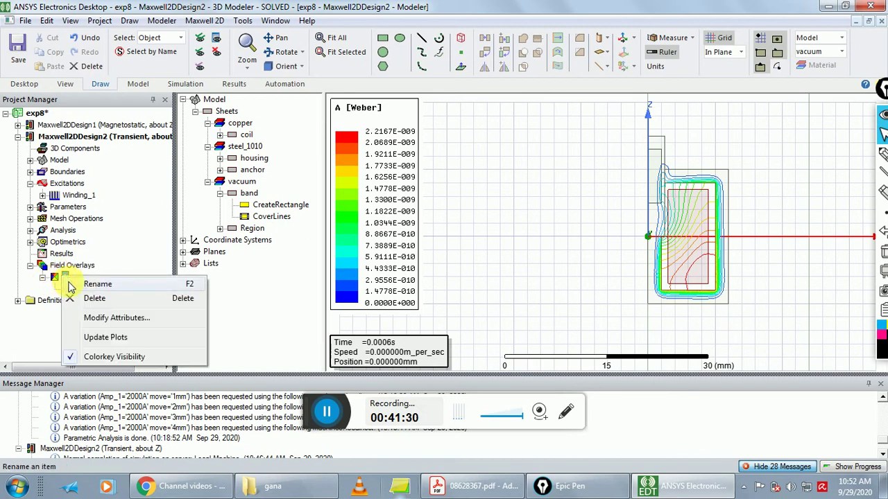
click(76, 298)
click(445, 271)
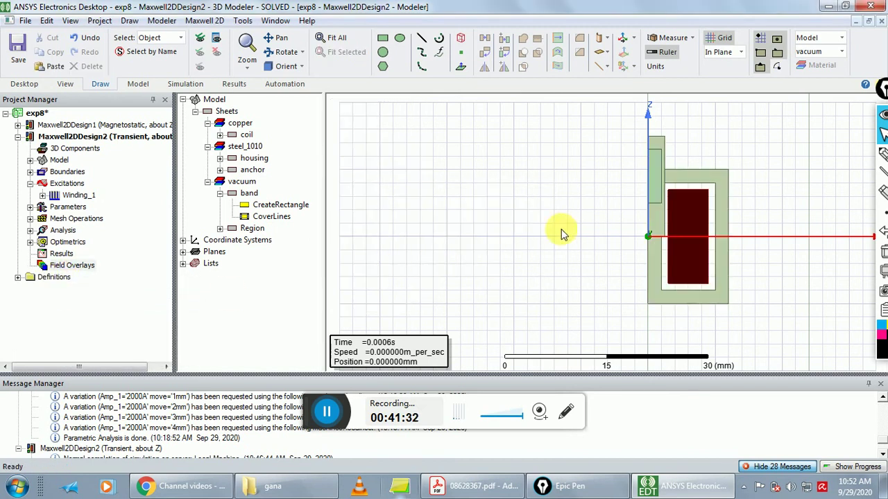
- Select all objects and create a Mag_B field plot over them to show the flux density
click(47, 20)
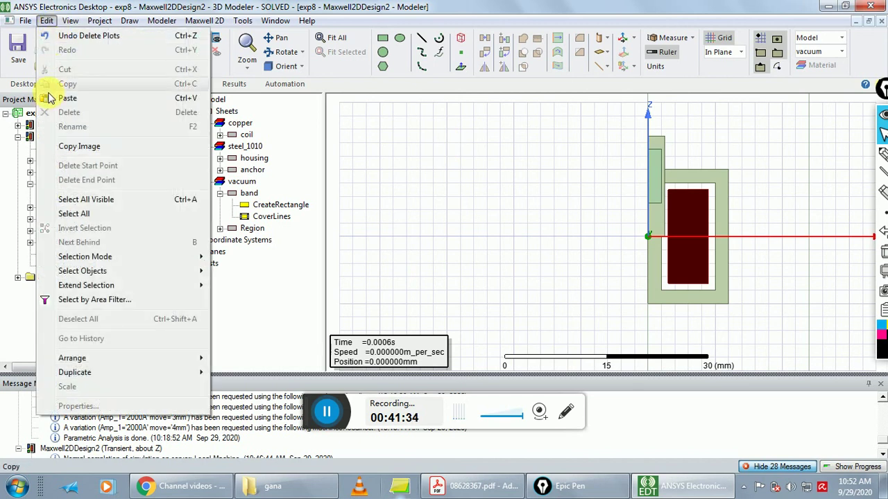
click(74, 213)
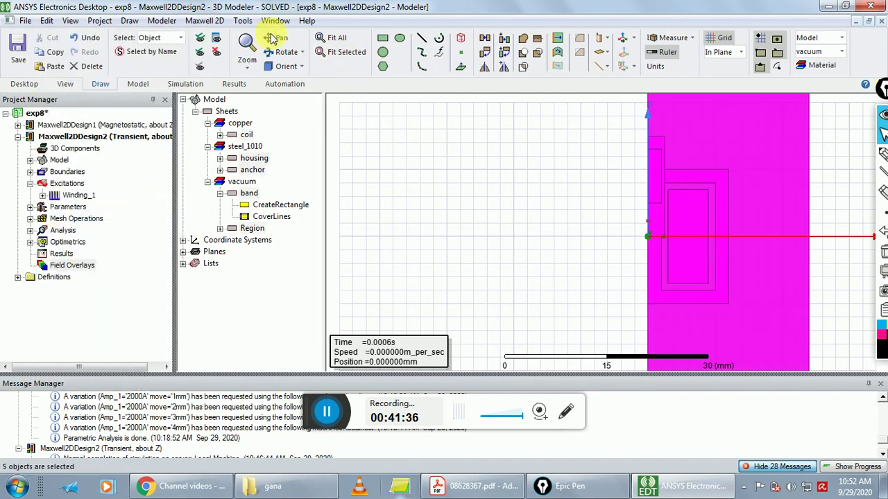
click(218, 22)
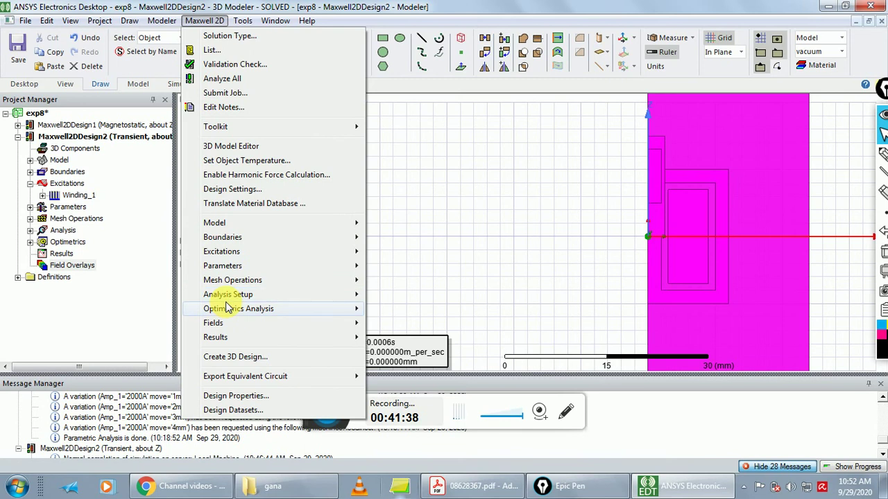
mouse_move(333, 323)
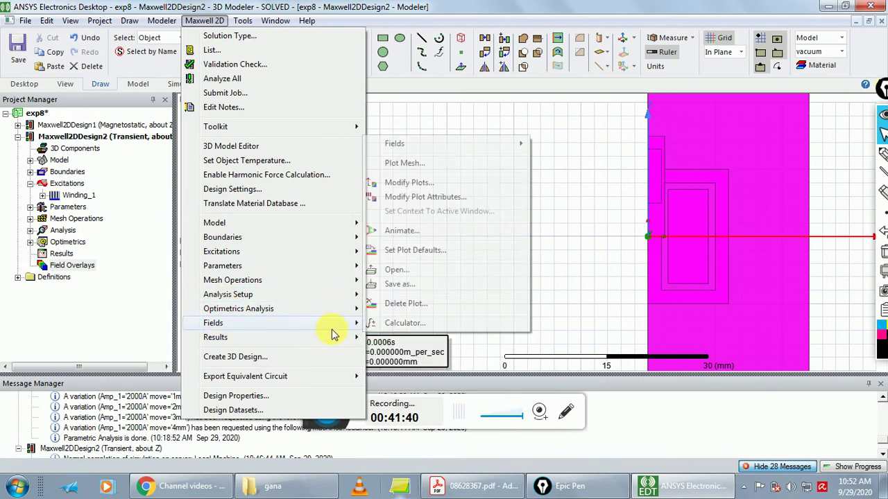
mouse_move(506, 147)
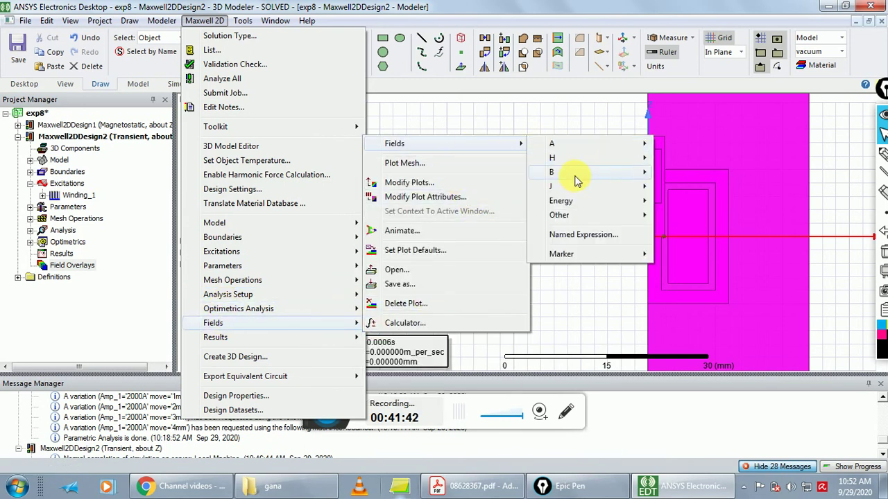
mouse_move(602, 175)
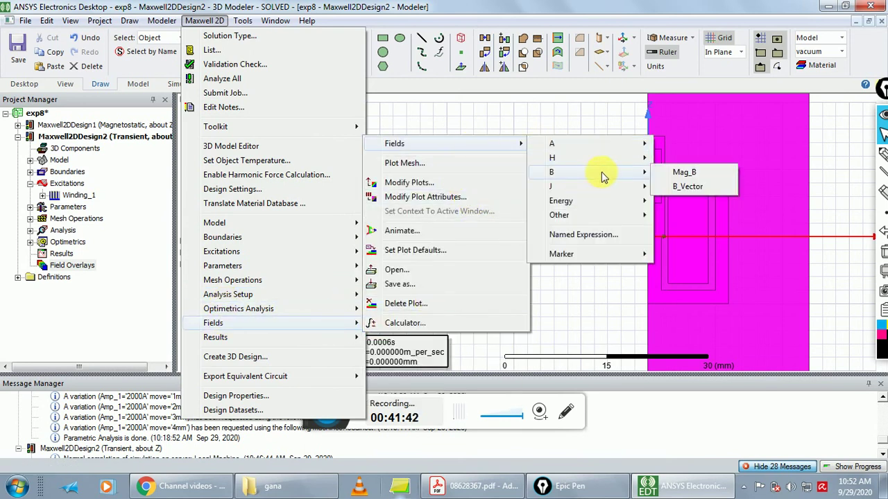
click(672, 173)
click(411, 357)
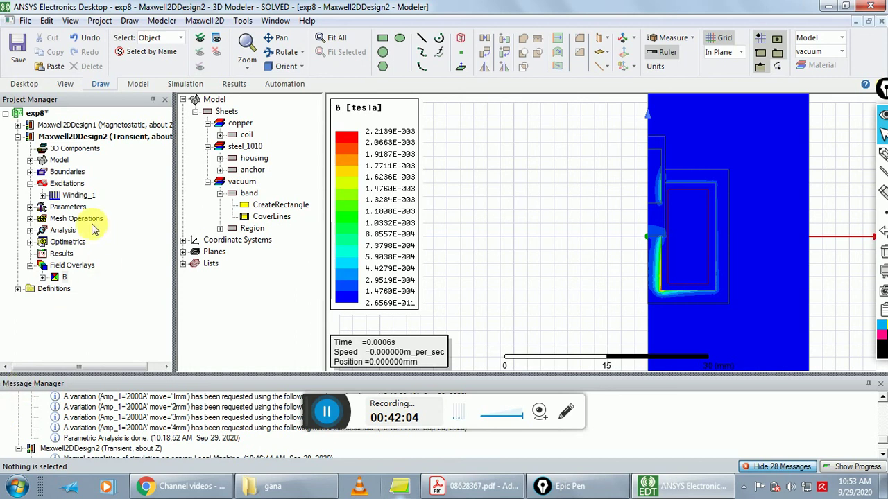
- Create a rectangular transient report plotting Moving1.Force_z and Moving1.LoadForce against Time for Setup1
right_click(60, 259)
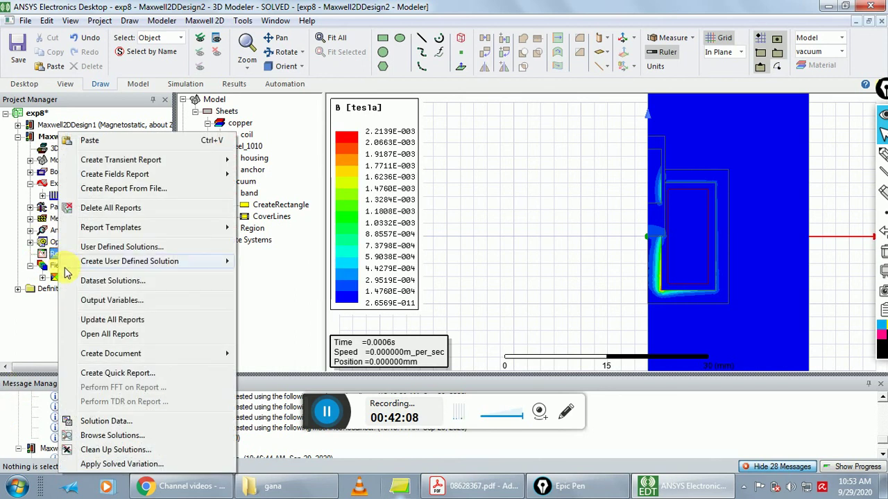
mouse_move(120, 162)
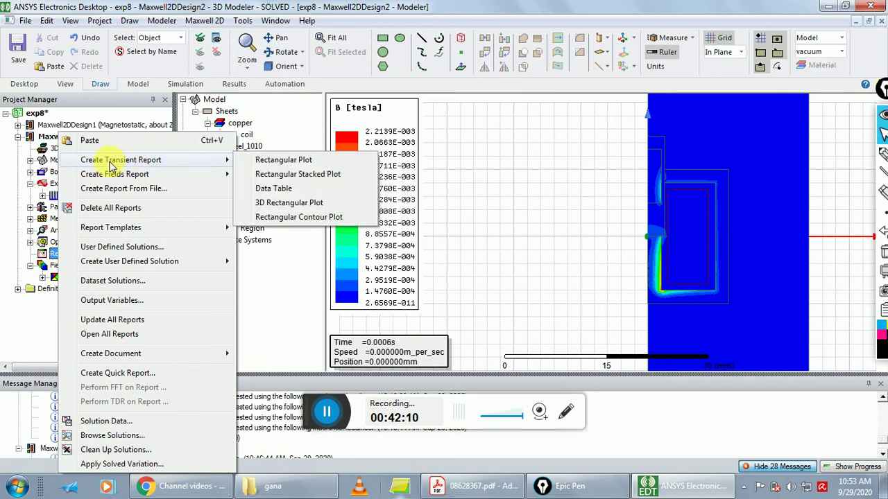
click(284, 161)
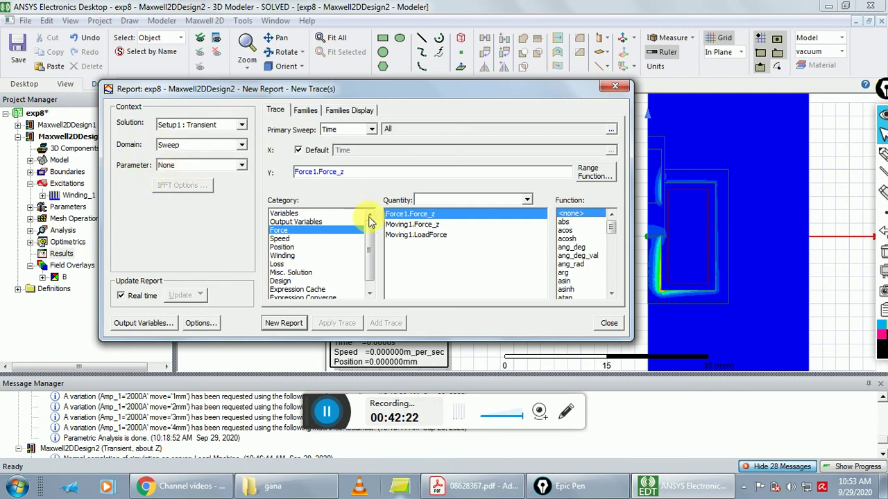
click(428, 225)
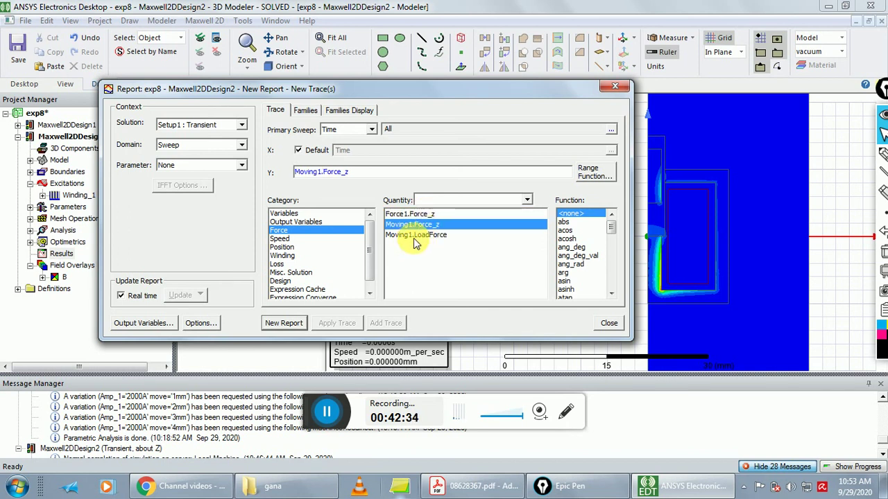
ctrl+click(415, 237)
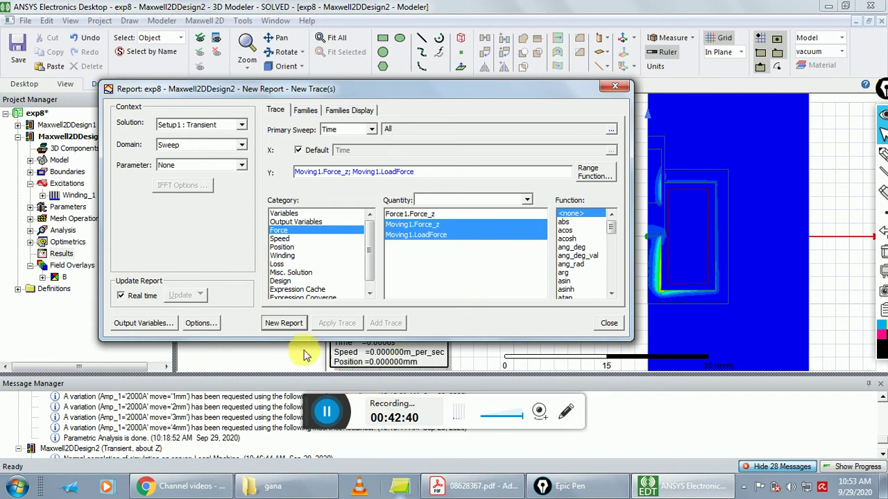
click(284, 324)
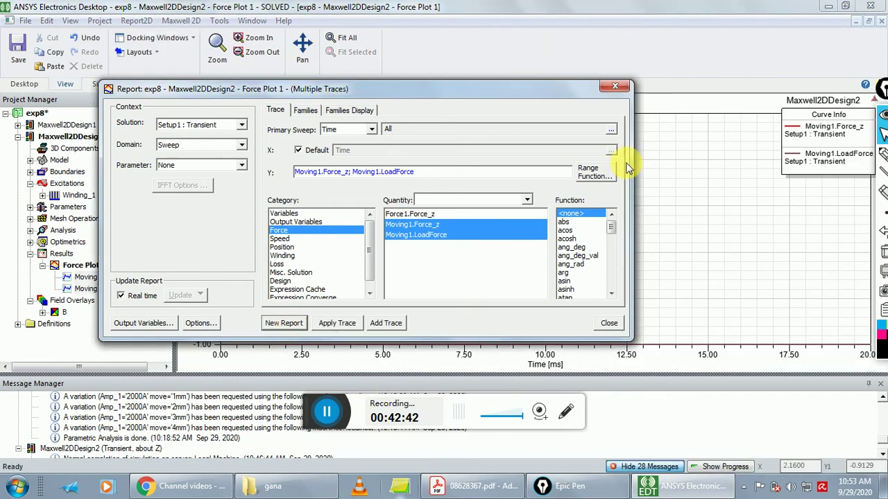
click(616, 88)
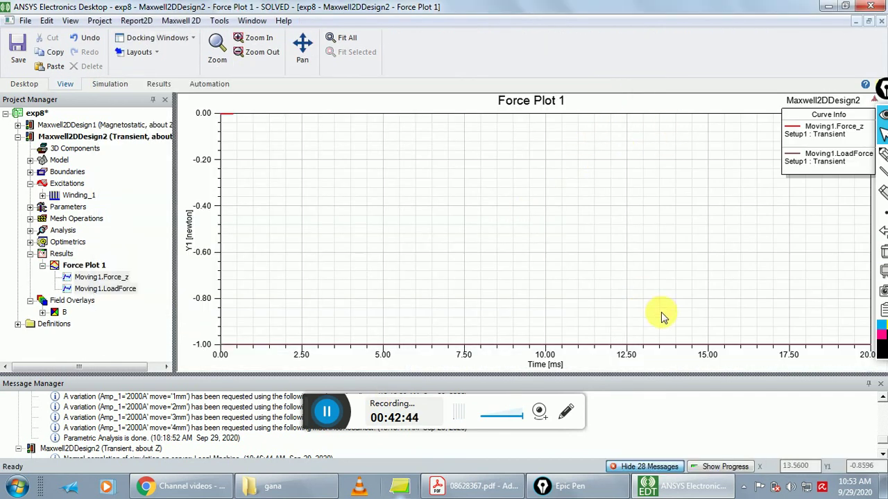
click(666, 486)
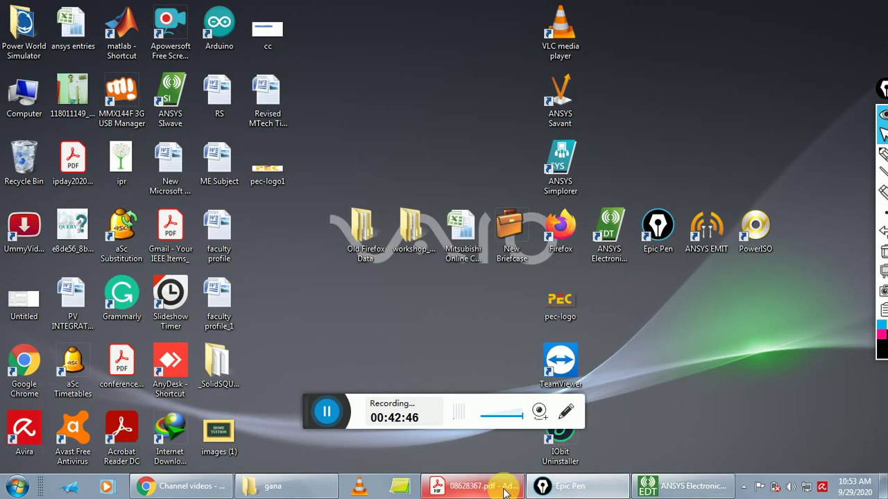
click(179, 488)
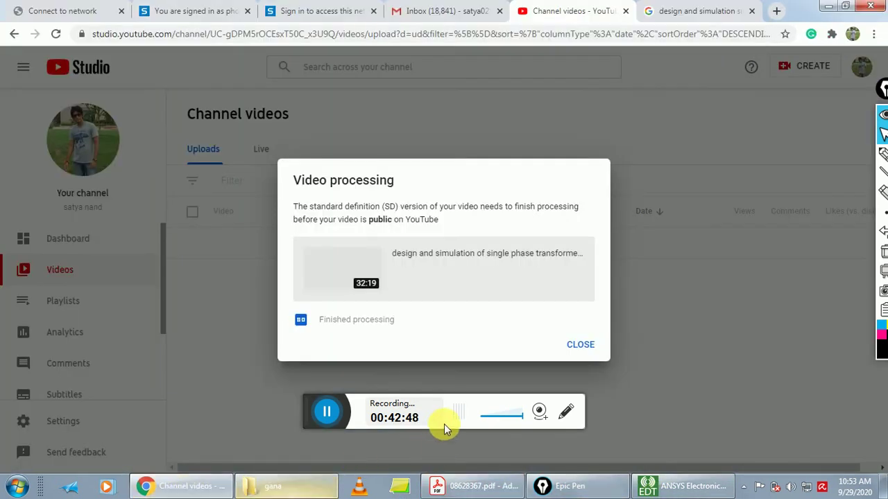
click(672, 486)
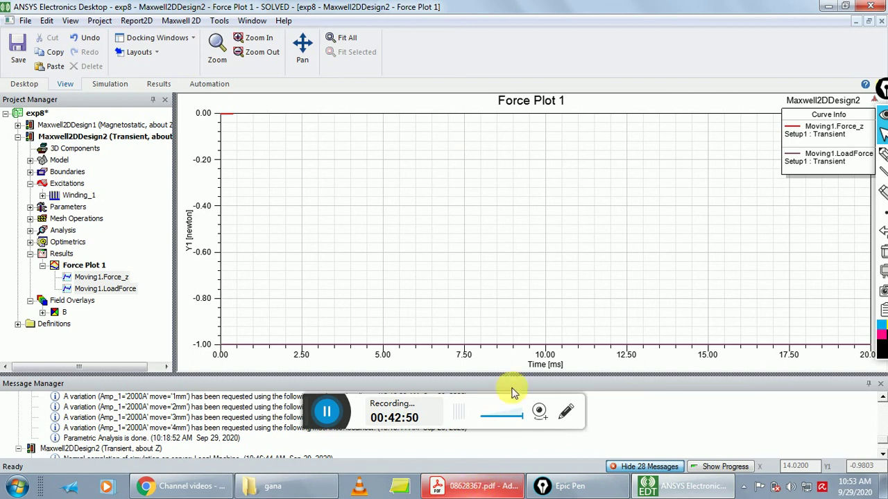